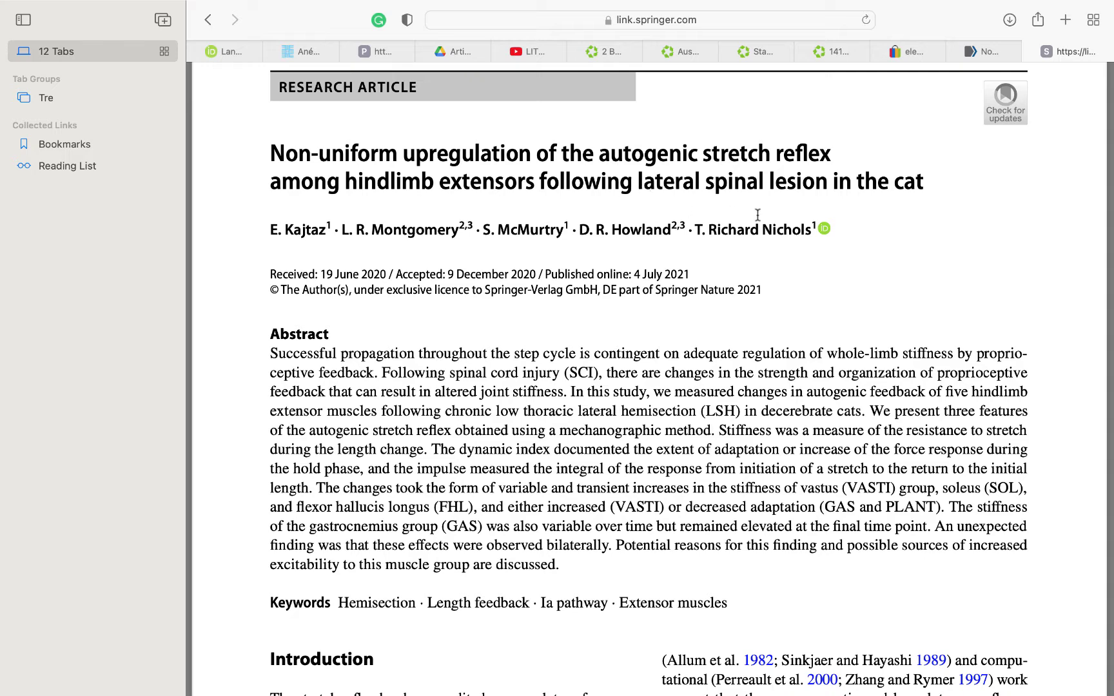
- Compare the terms in the article's title with its keywords, such as stretch reflex, hindlimb extensors, Hemisection, Ia pathway and Extensor muscles
left_click_drag(705, 184, 824, 182)
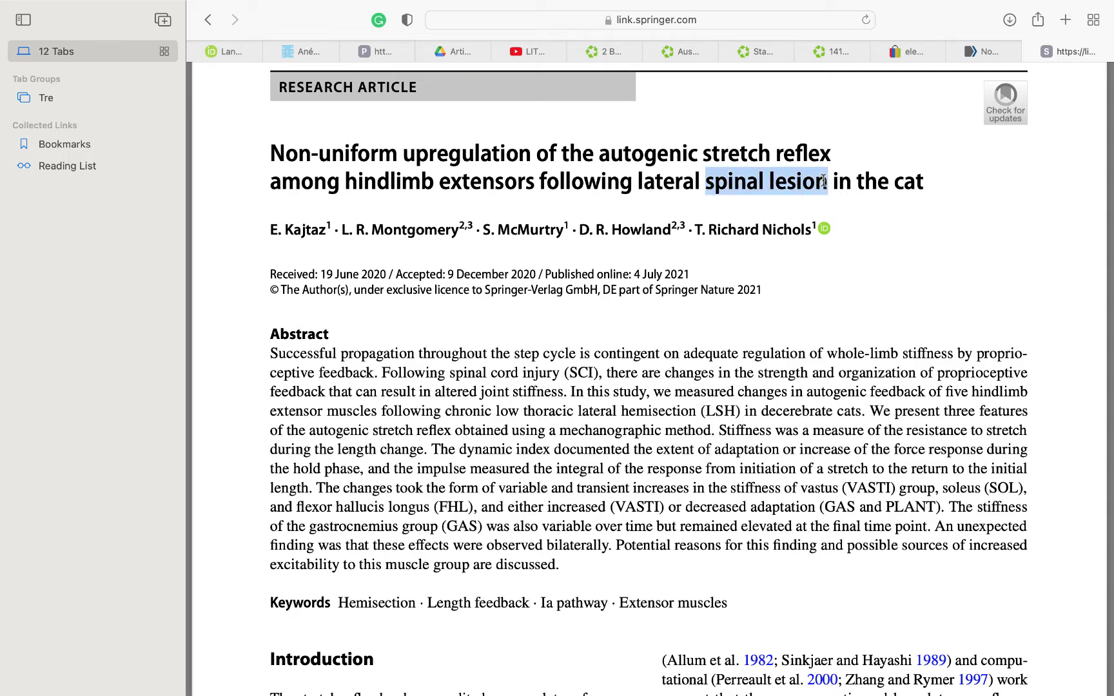
left_click_drag(535, 183, 347, 180)
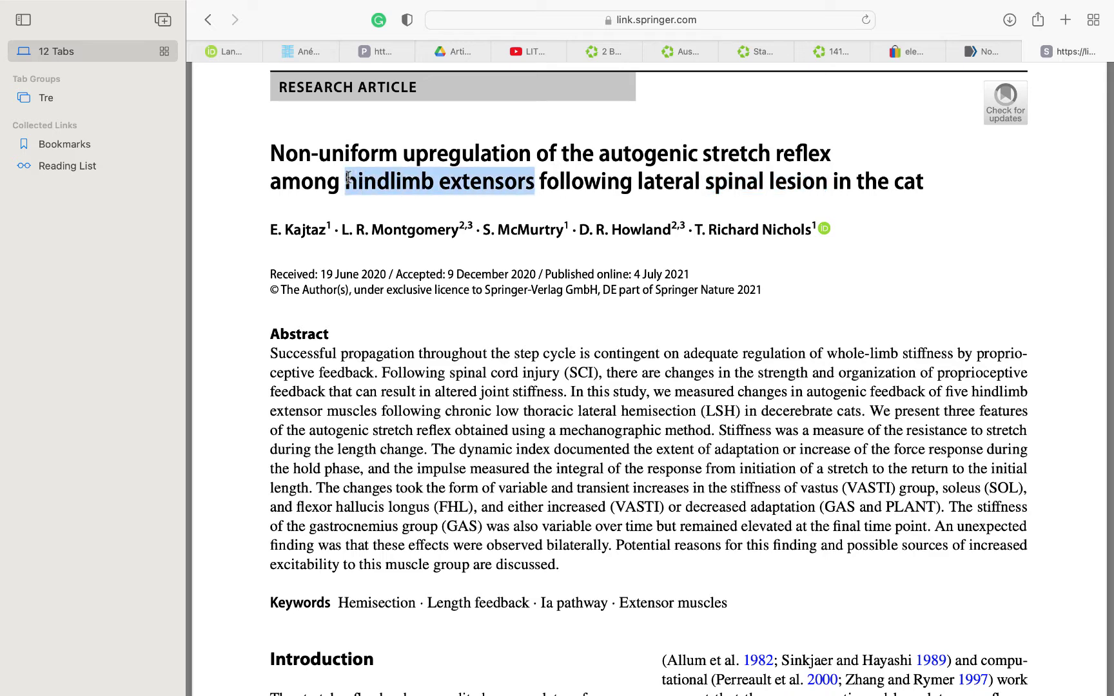
left_click(467, 211)
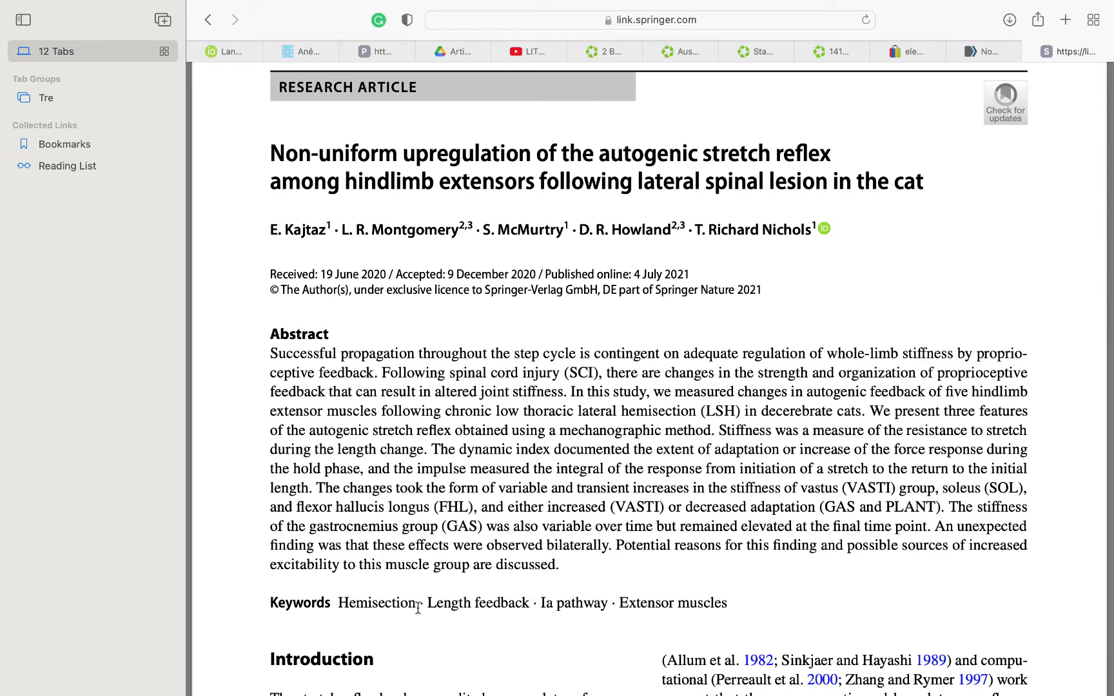
left_click_drag(417, 607, 339, 604)
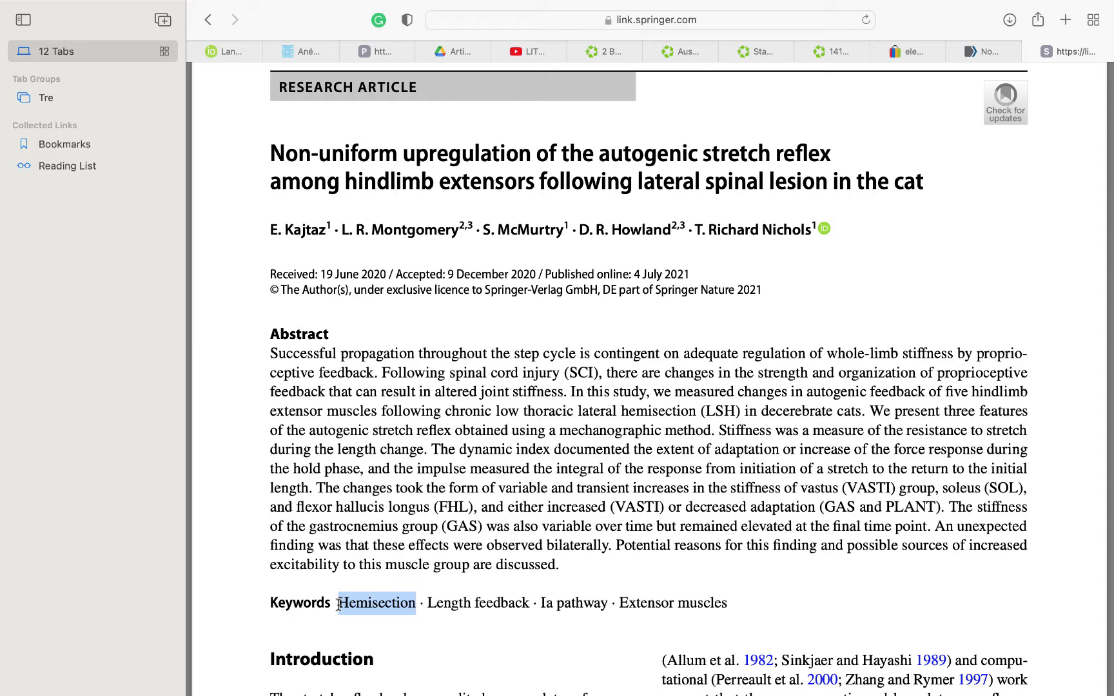
left_click(423, 624)
left_click_drag(429, 600, 605, 603)
left_click(534, 629)
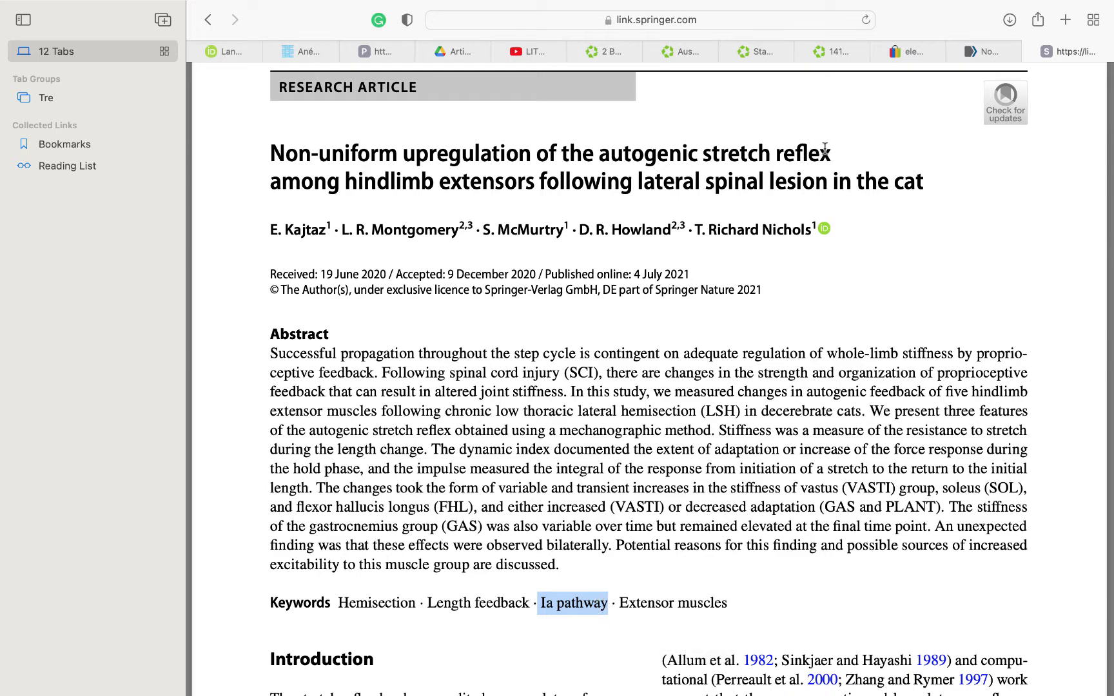
left_click_drag(835, 154, 706, 155)
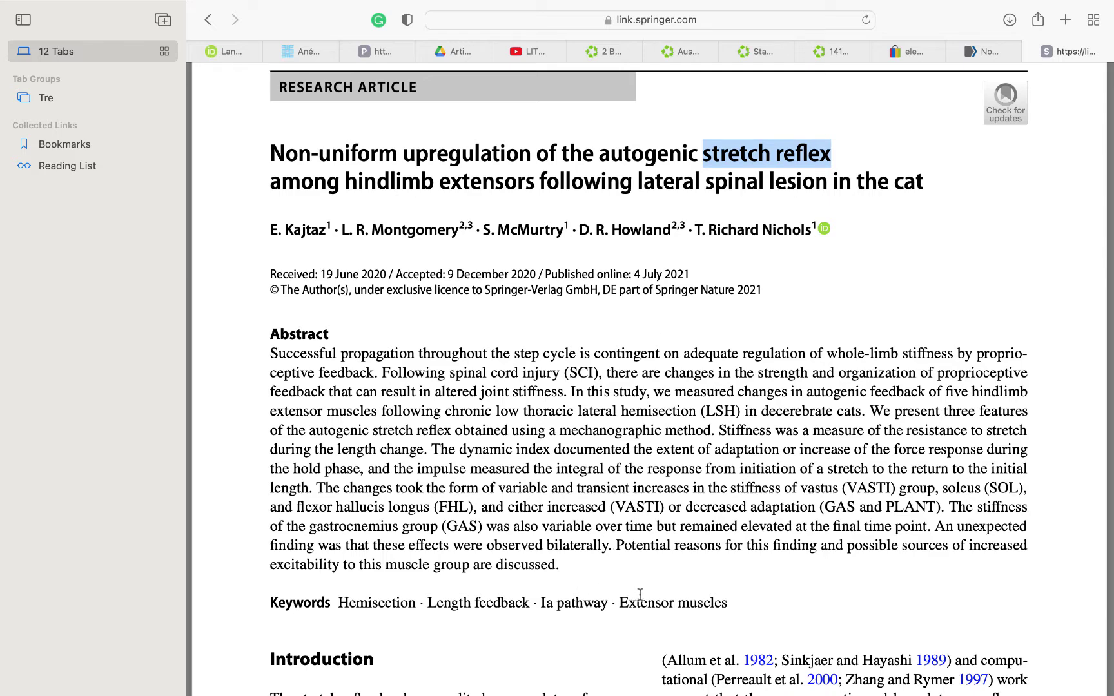
left_click_drag(620, 603, 733, 602)
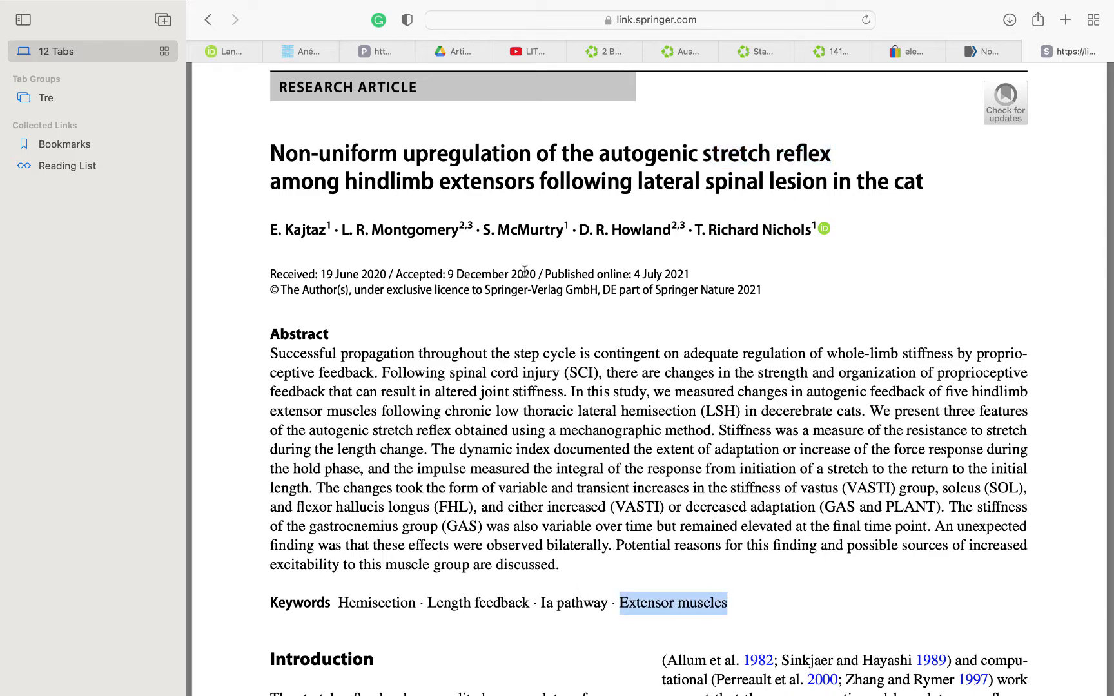
left_click_drag(534, 182, 342, 186)
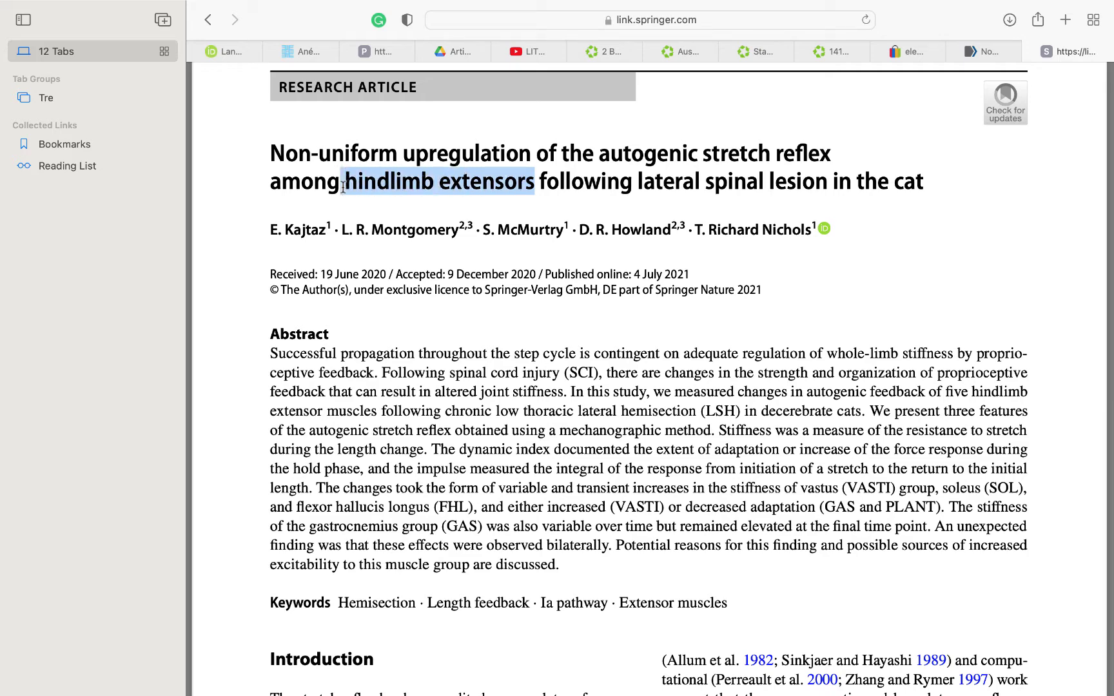
left_click(668, 323)
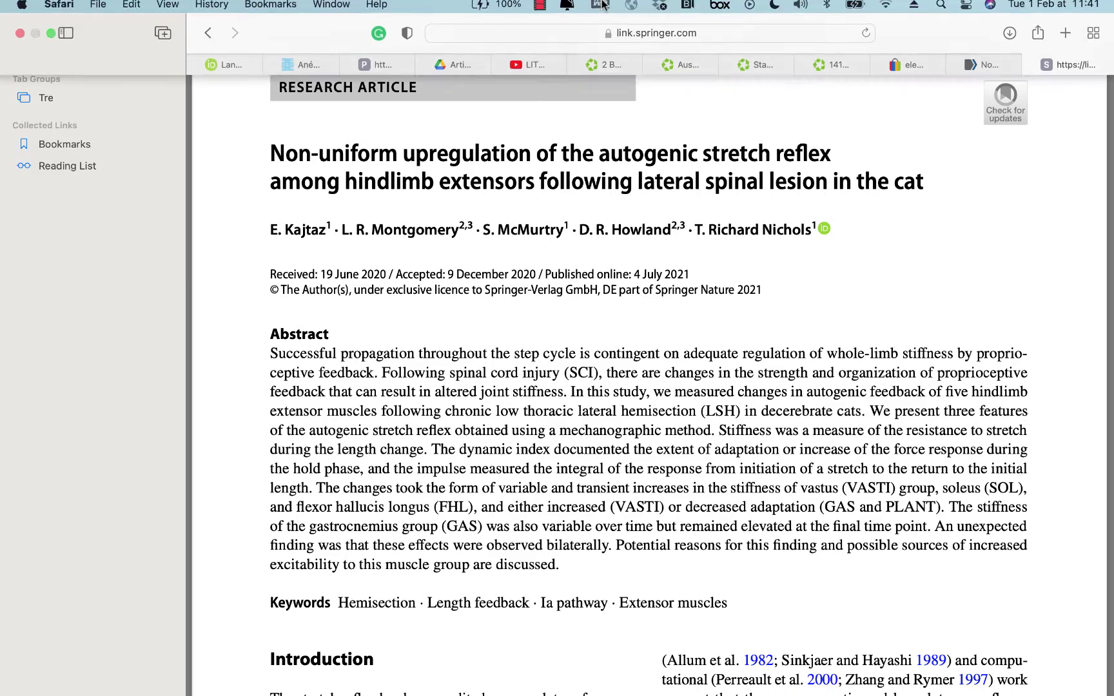
- In the Word document, complete the title as "TREATMENT OF MULTIPLE CEREBRAL ANEURYSMS"
type("SC")
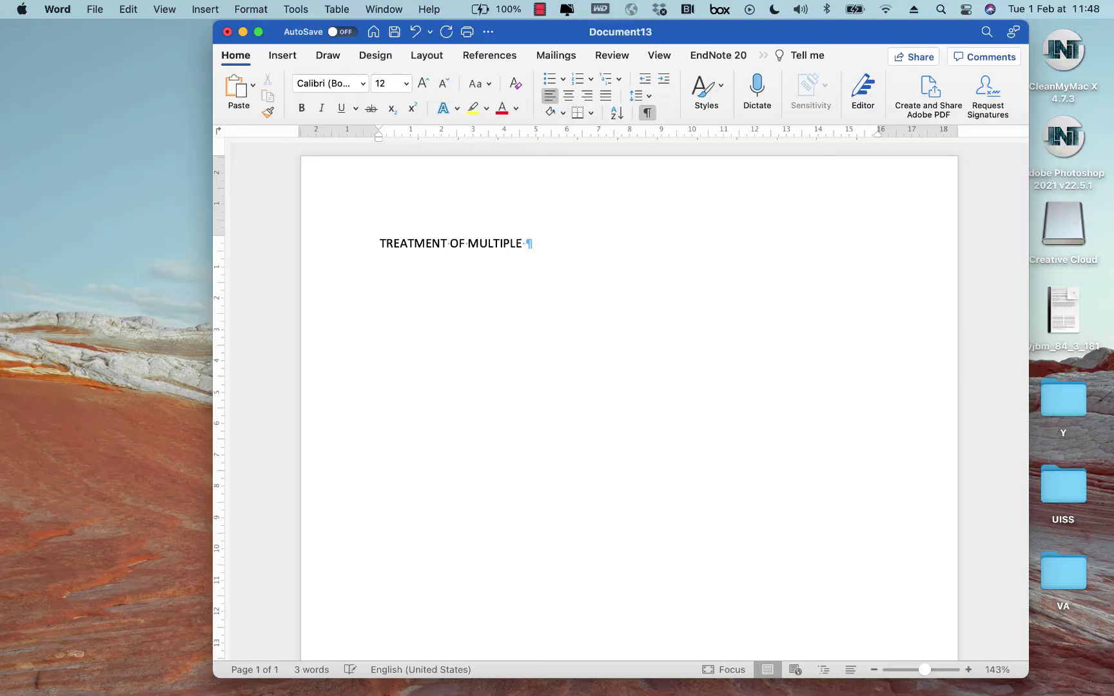
key("BackSpace")
key("BackSpace")
type("CEREBRAL ANEUYR")
key("BackSpace")
key("BackSpace")
type("RYSMS")
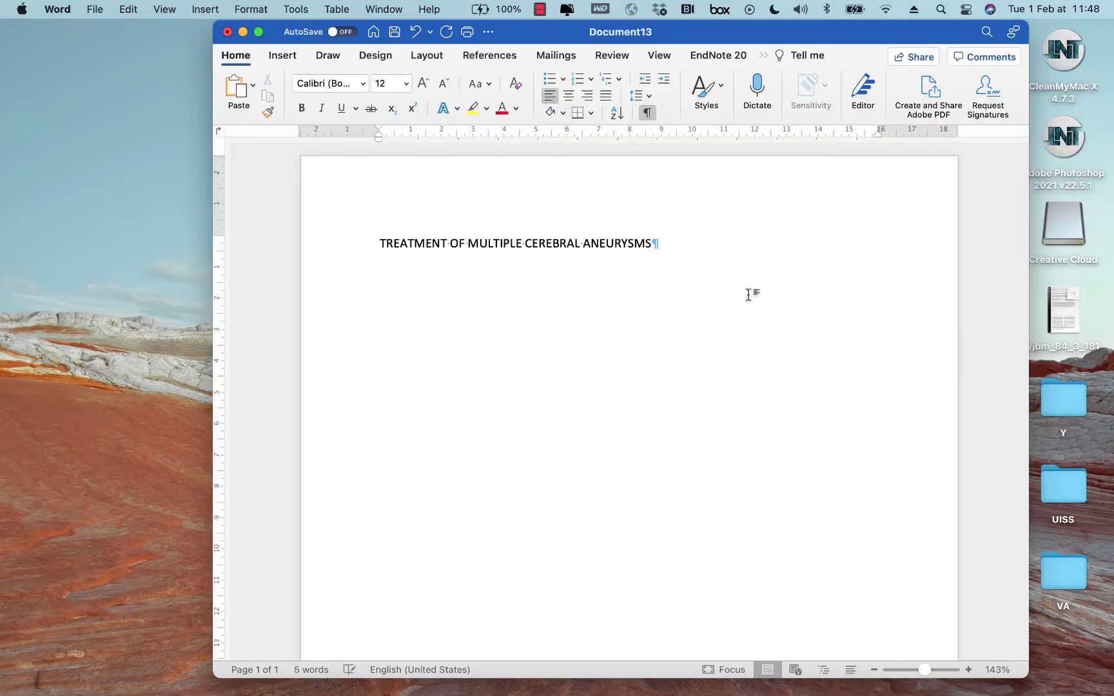
- Leave two blank lines under the title, add a "Keywords:" heading and begin a dashed list with "Cerebral A"
key("Return")
key("Return")
key("Return")
type("Key")
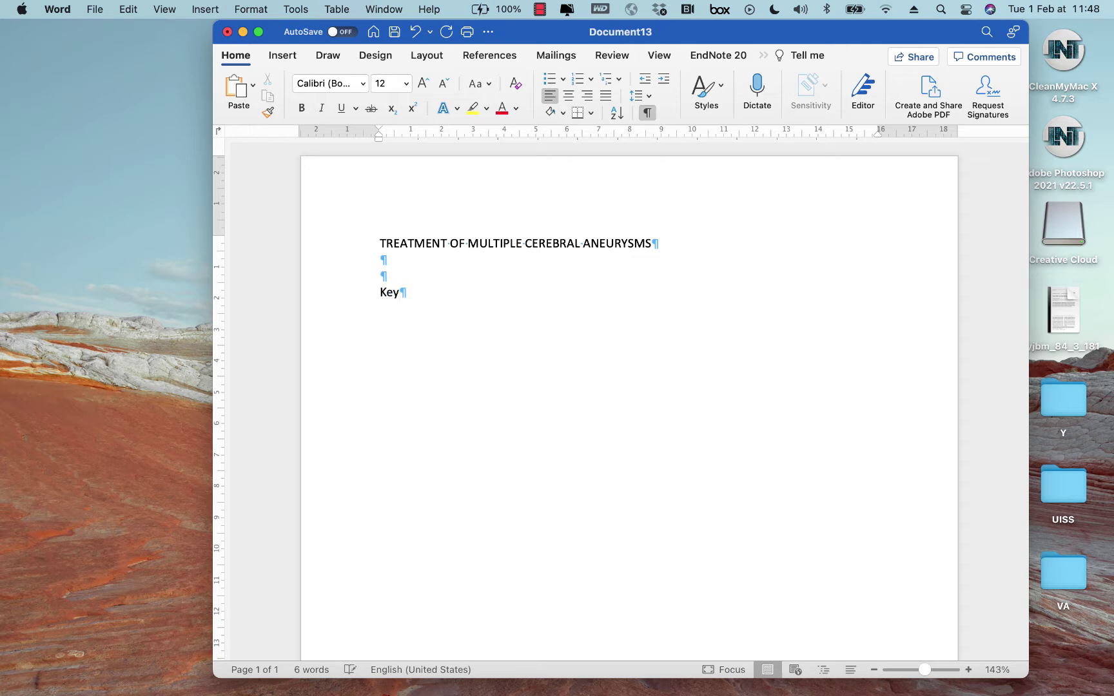
type("words:")
key("Return")
type("- cerebral")
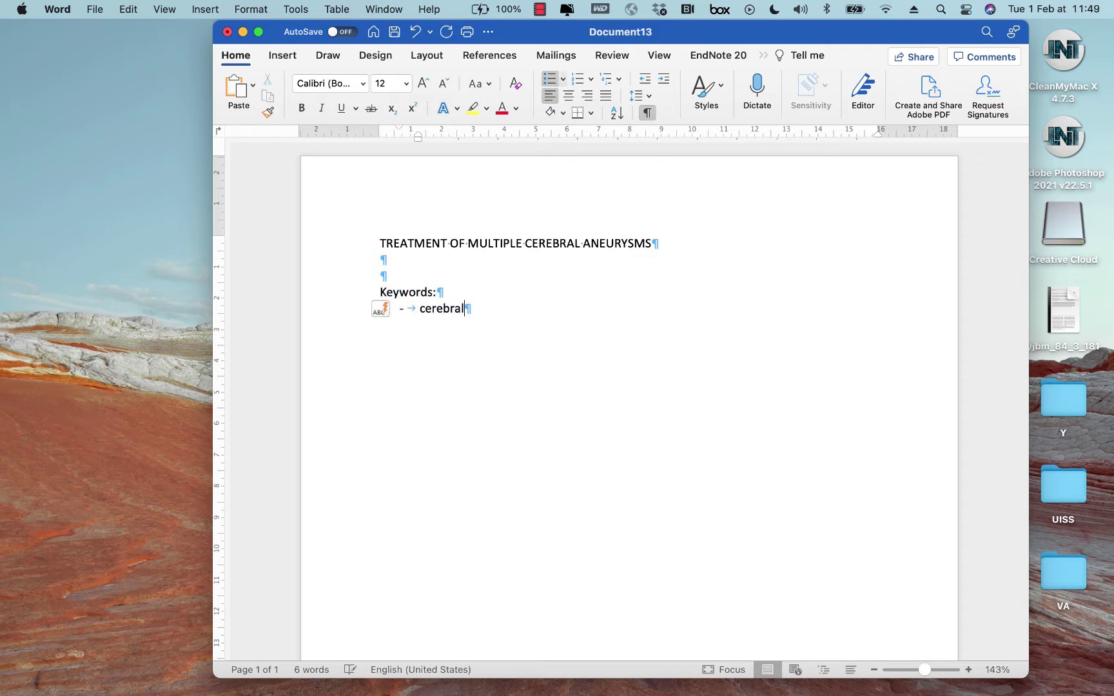
type(" A")
- Append "in AFRICA" to the title and complete the first keyword as "Cerebral Aneurysm"
left_click(704, 246)
type("in AFRICA")
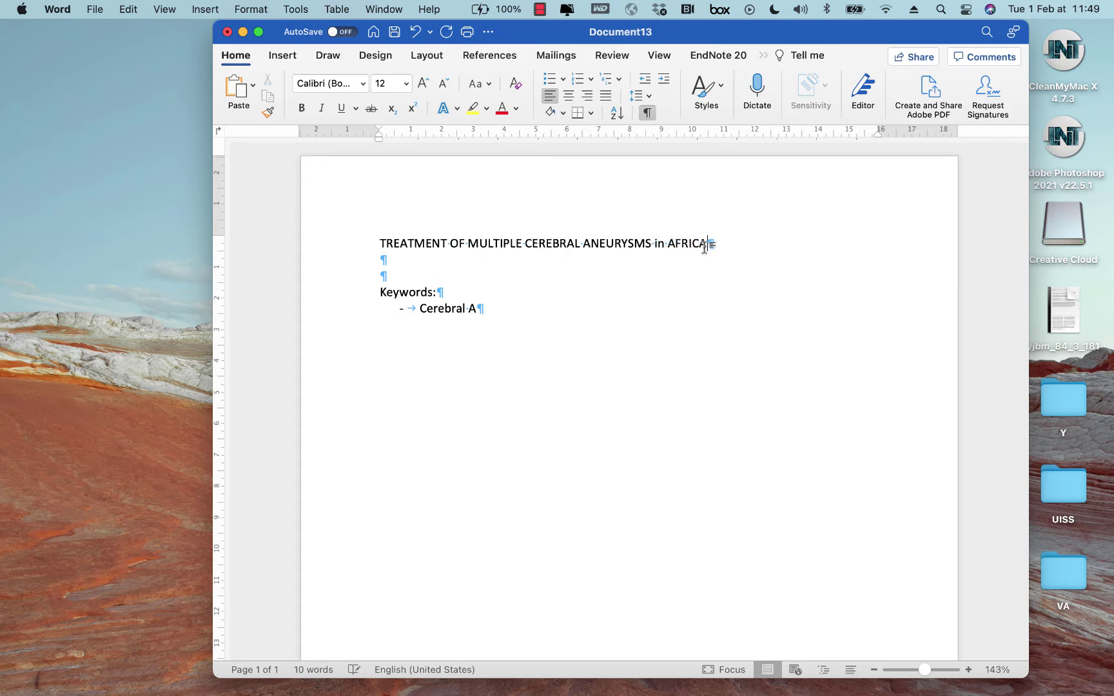
left_click(545, 311)
type("neurysm")
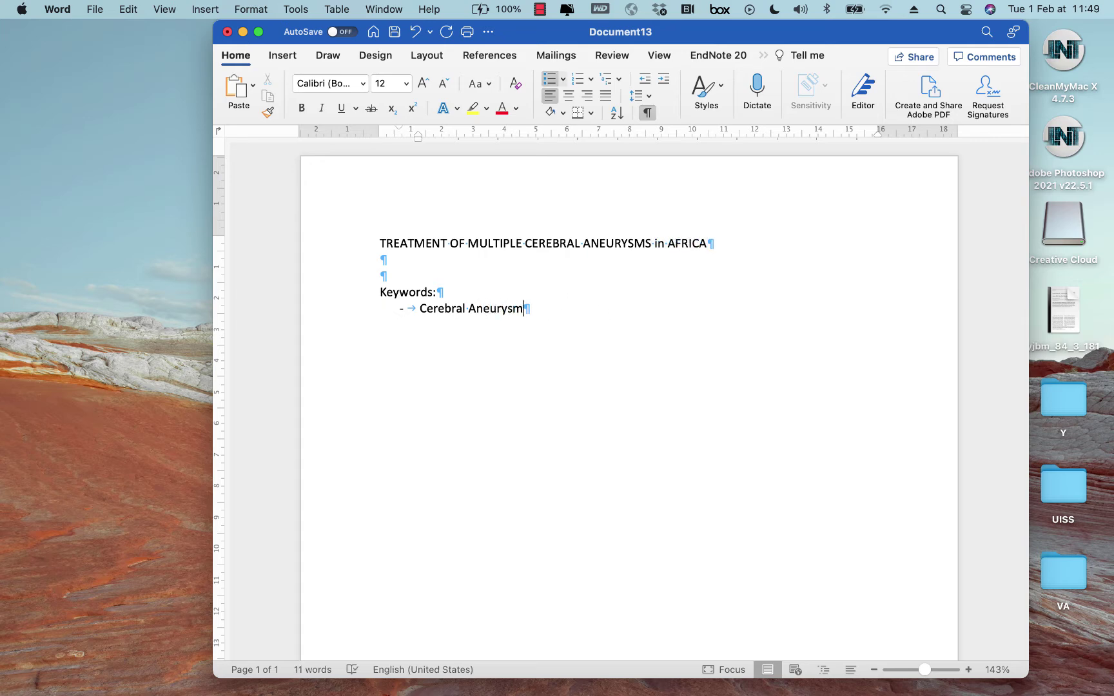
- Add the keywords "Multiple intracranial aneurysm" and "Unruptured cerebral aneurysm" to the dashed list
type("multiple intracranial an")
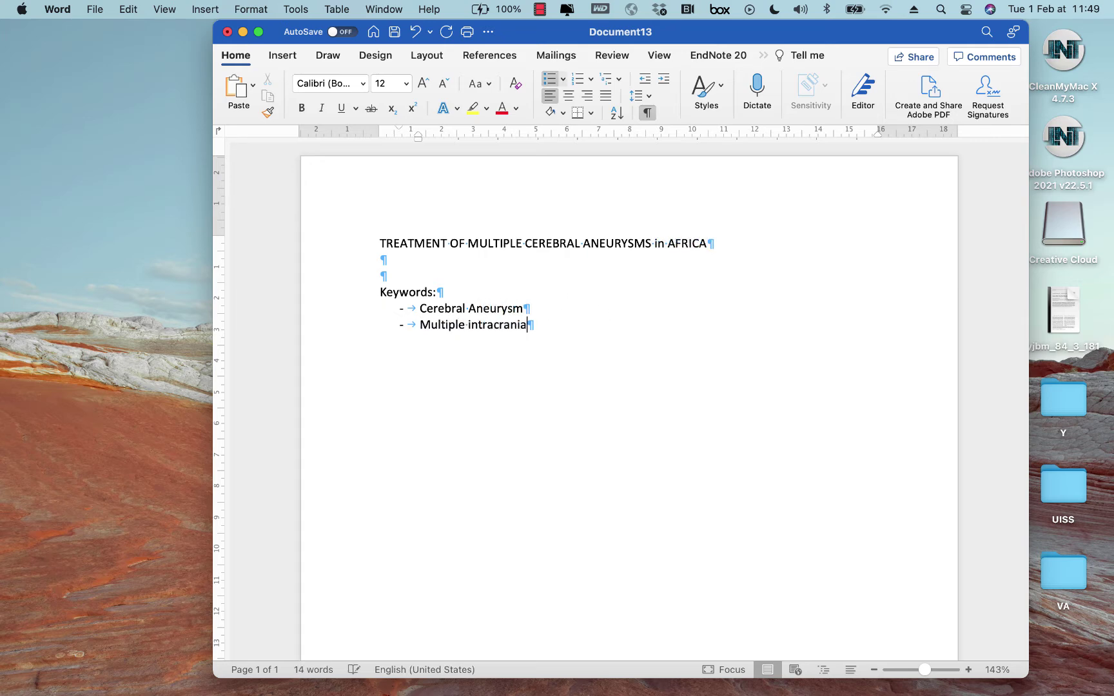
type("eurysme")
key("Return")
type("unrupted")
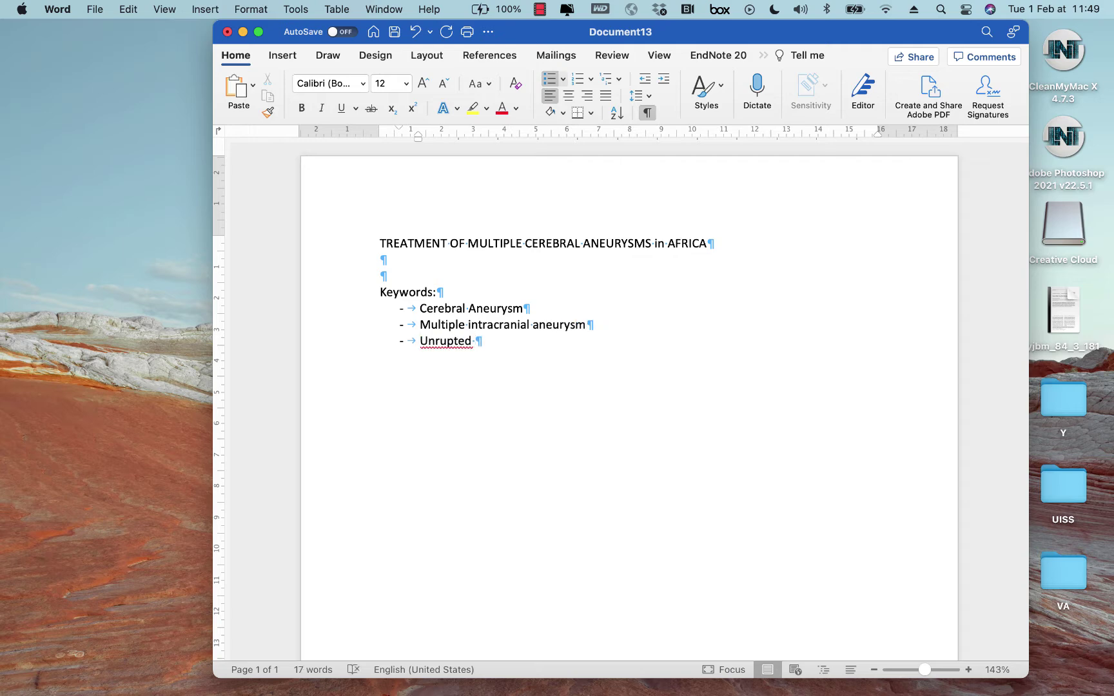
key("BackSpace")
key("BackSpace")
key("BackSpace")
type("ured cerebral aneurysm")
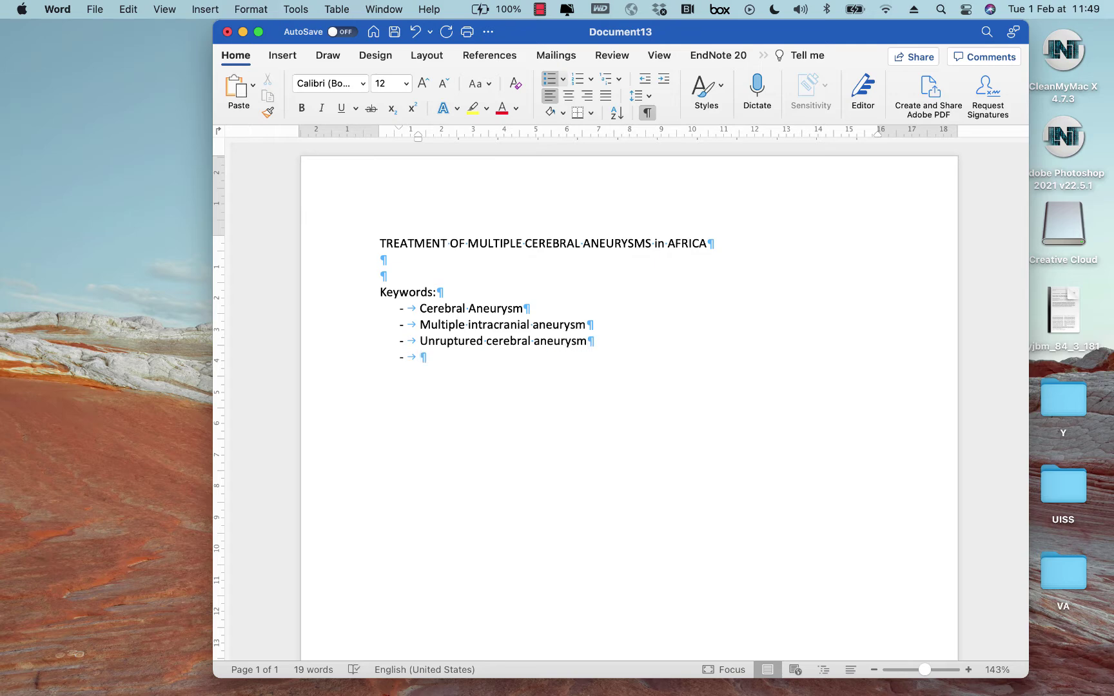
- Add "Bilateral aneurysms" as the fourth entry in the keyword list
type("bilateral anruy")
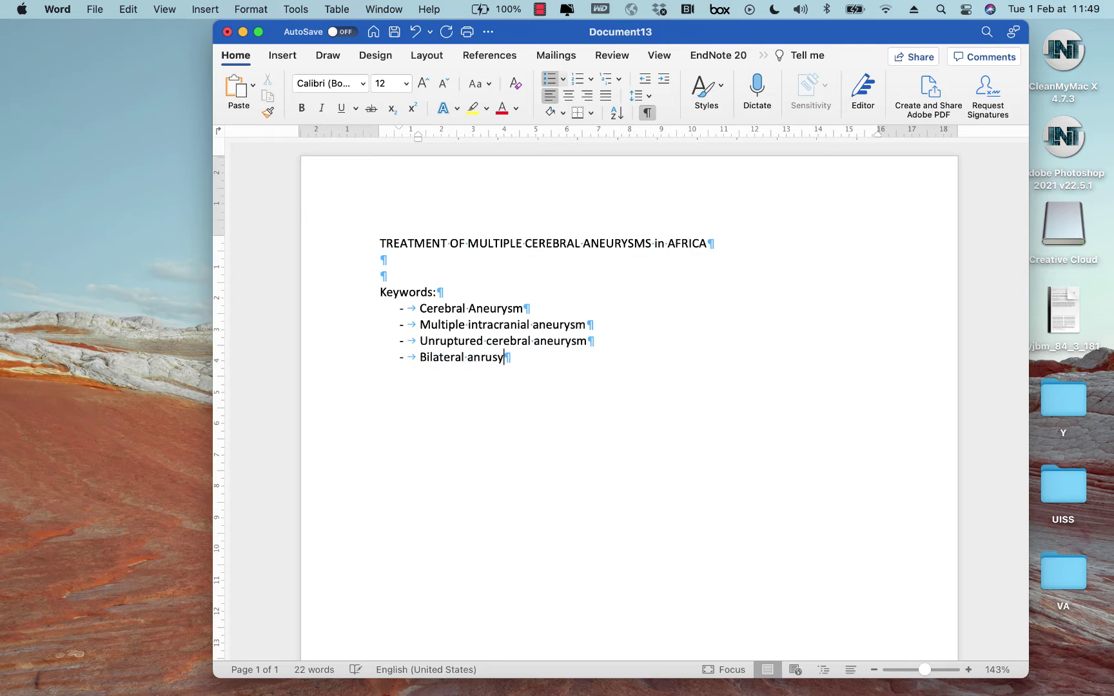
key("BackSpace")
key("BackSpace")
key("BackSpace")
type("eurysms")
key("Return")
- Add "Unilateral approach" as the fifth entry in the keyword list
type("pet")
key("BackSpace")
key("BackSpace")
key("BackSpace")
type("unilateral approcah")
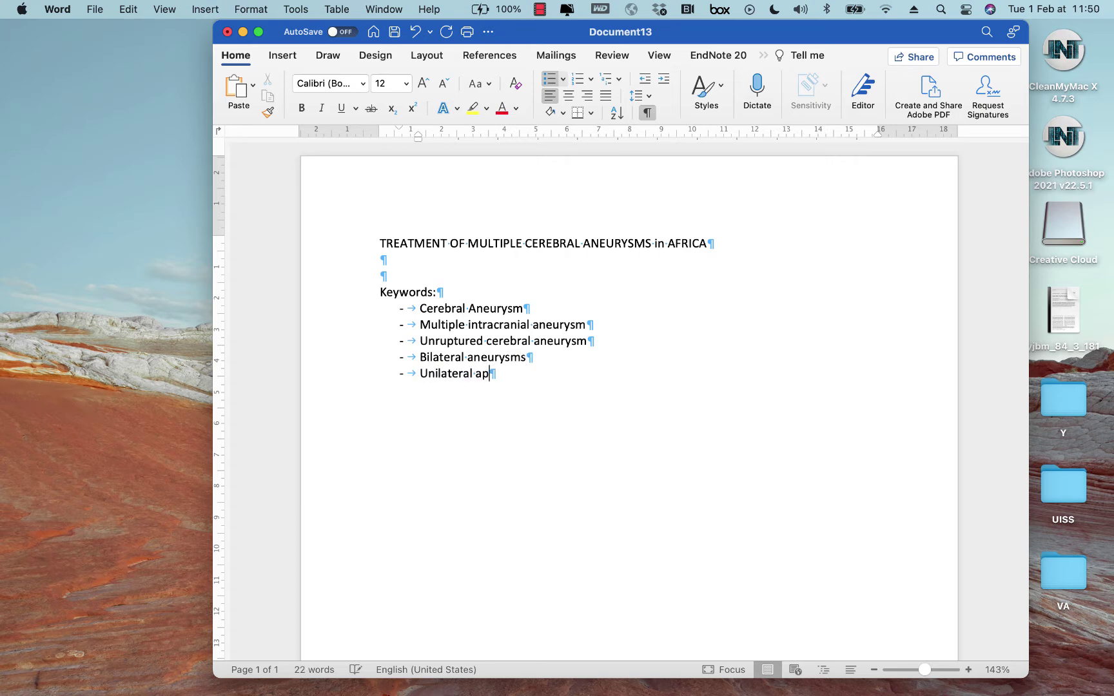
key("BackSpace")
key("BackSpace")
key("BackSpace")
type("ach")
key("Return")
- Extend the keyword list with "Pterional", "Clipping", "Endovascular" and "microsurgery" as separate entries
type("pterional ")
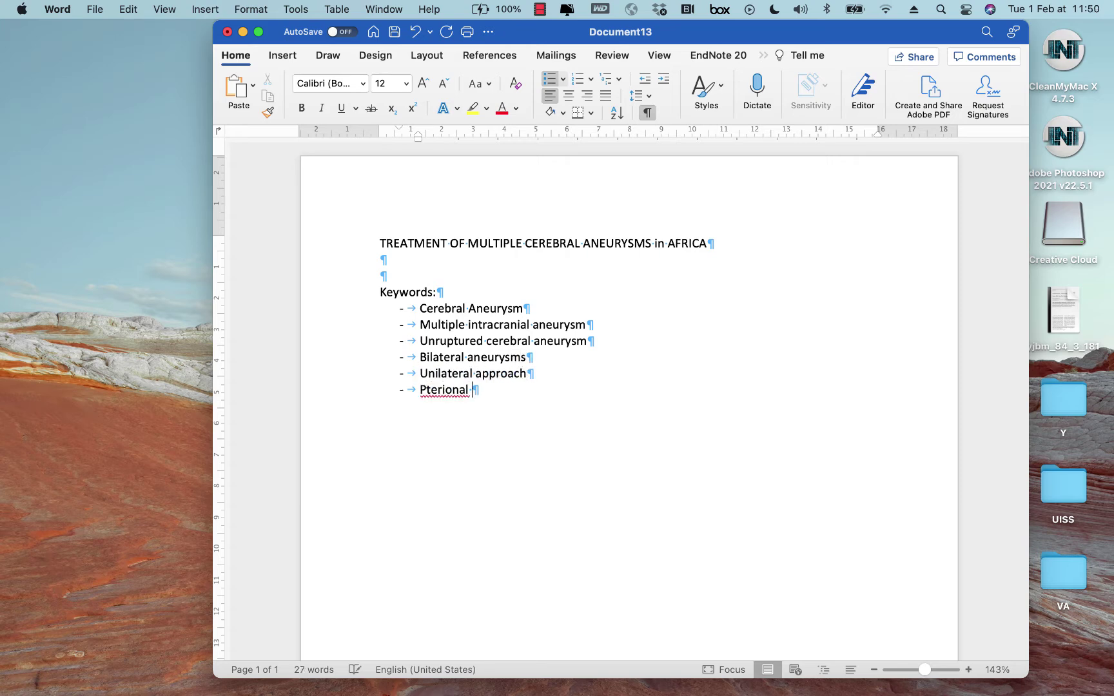
type("clipping")
key("Return")
type("endovascular")
key("Return")
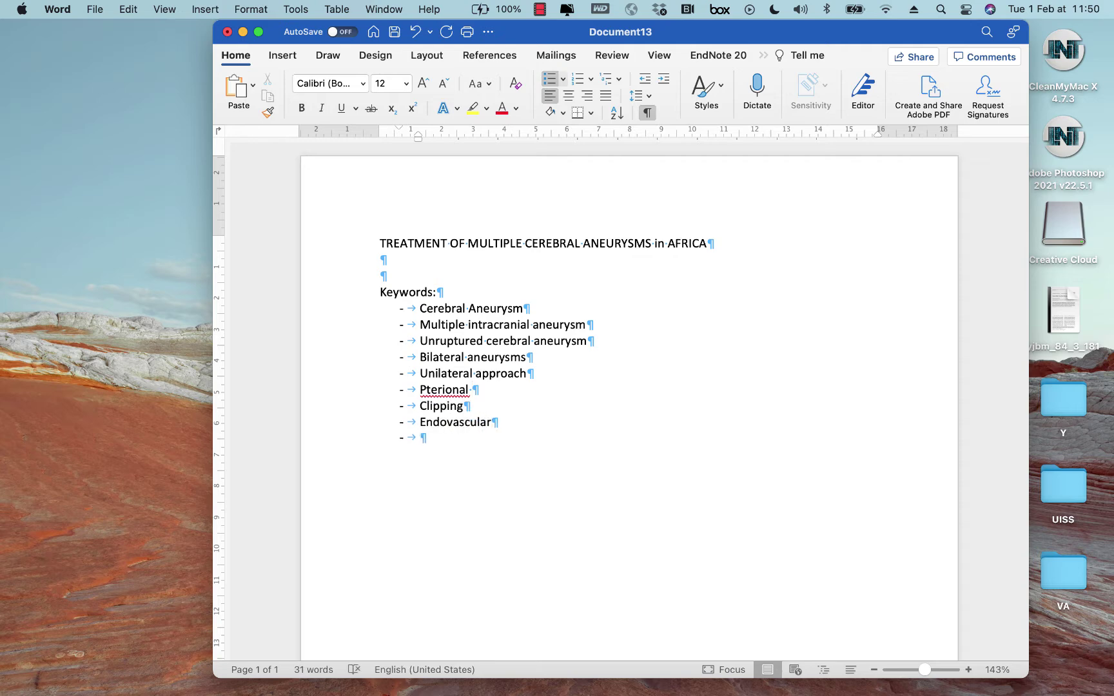
type("microsurgery")
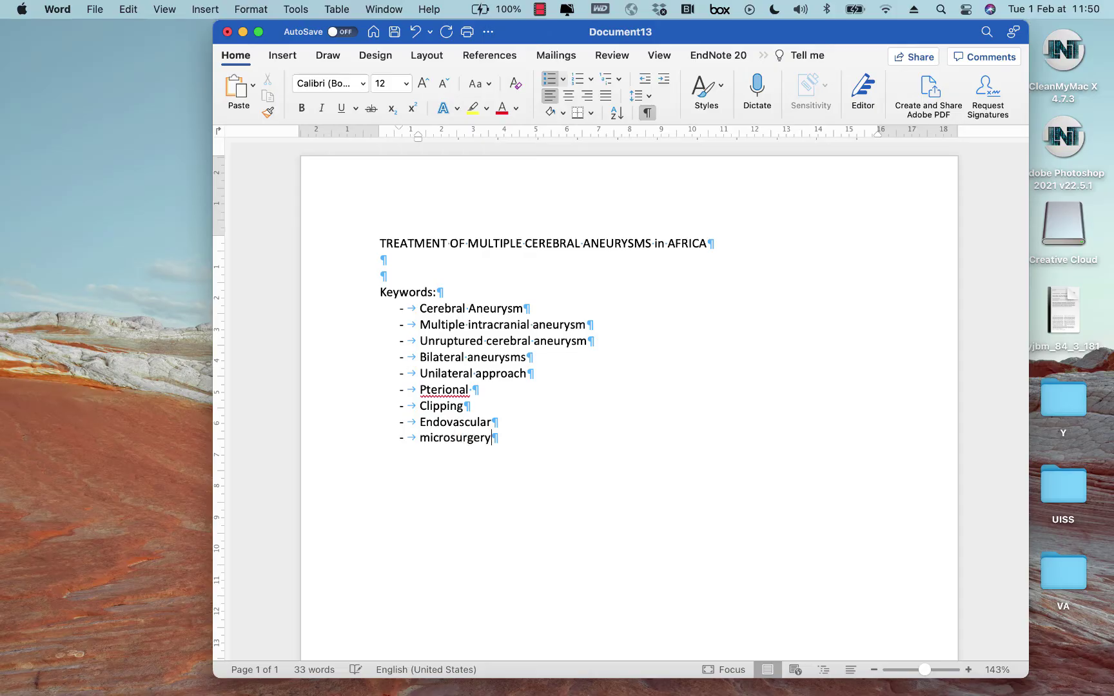
key("Return")
- Switch to Safari and load the PubMed website at pubmed.ncbi.nlm.nih.gov
key("super+Tab")
key("super+l")
type("pubmed.ncbi.nlm.nih.gov")
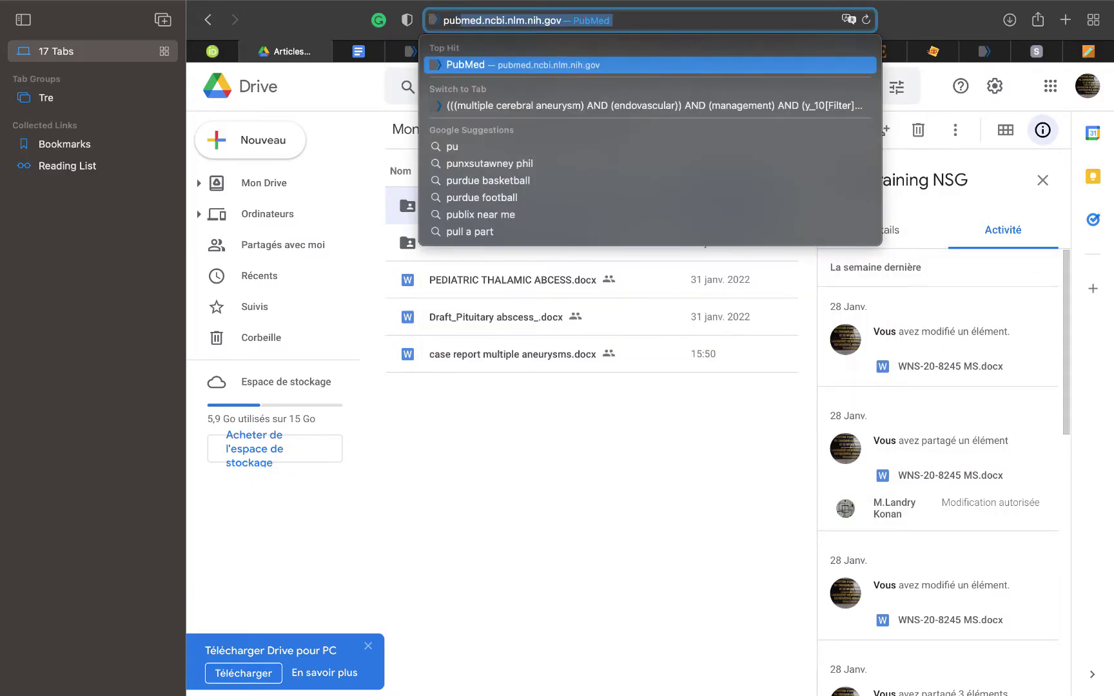
key("Return")
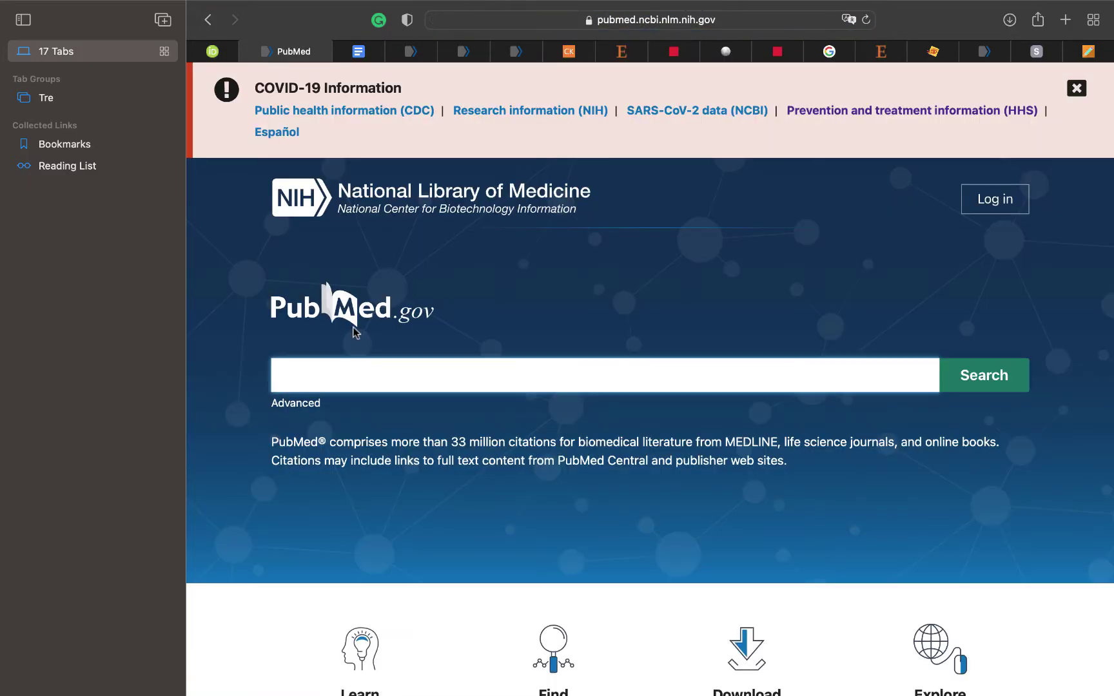
- Open PubMed's Advanced Search Builder and clear the applied 10 years filter
left_click(295, 405)
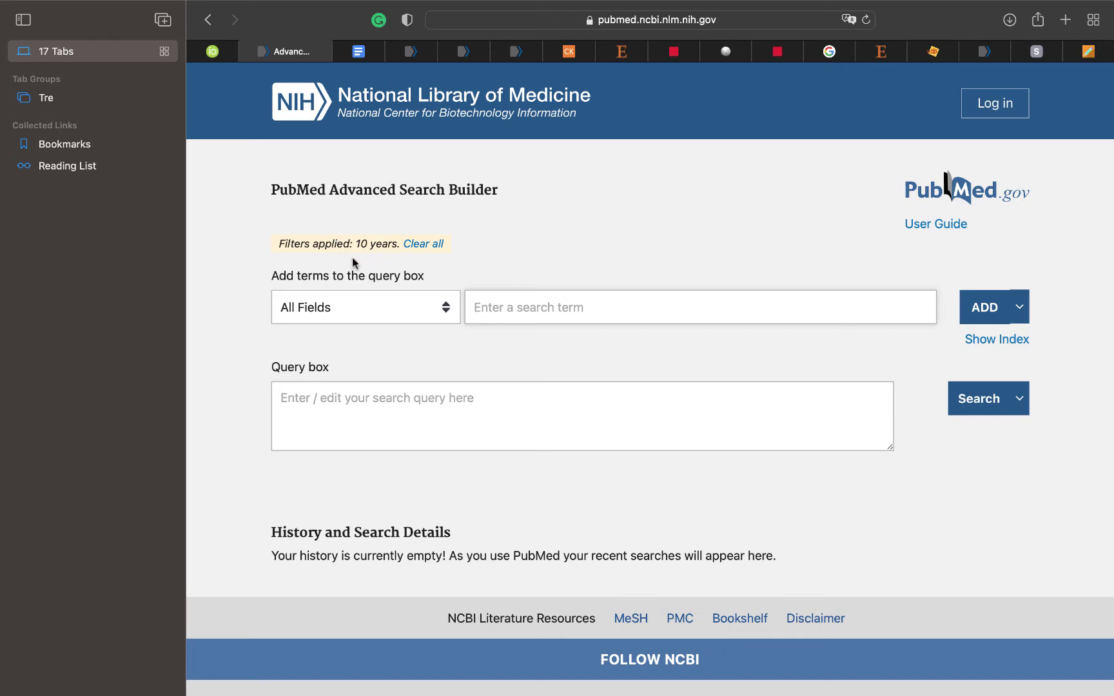
left_click(420, 244)
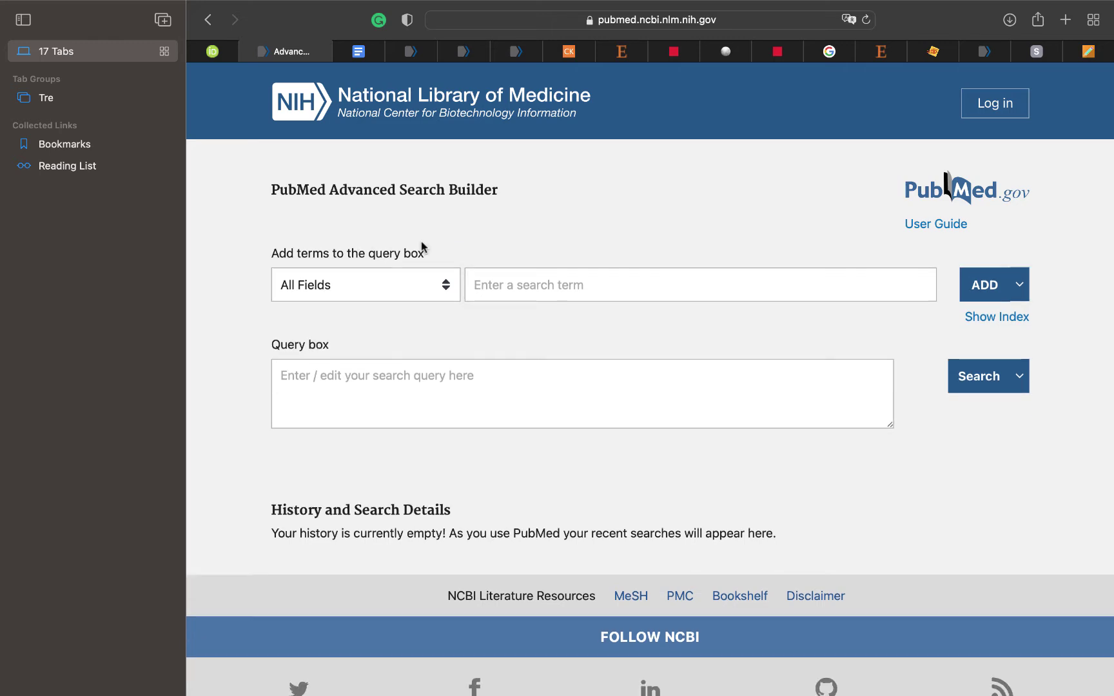
- Look through the available search fields down to Title/Abstract without choosing a different one
left_click(447, 292)
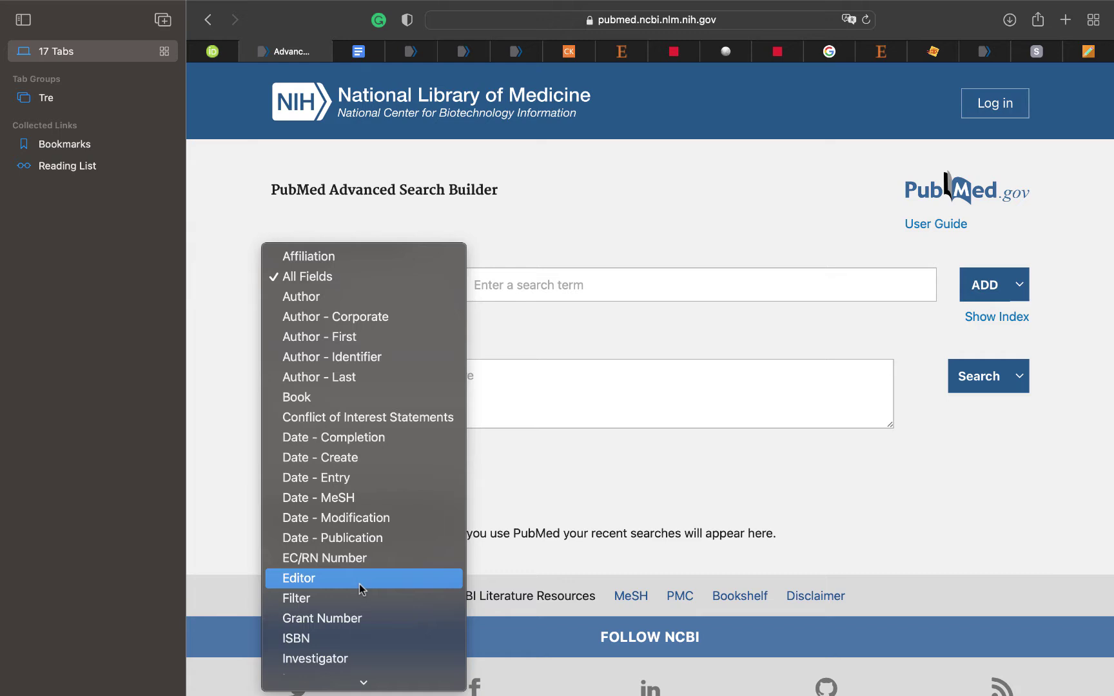
mouse_move(365, 682)
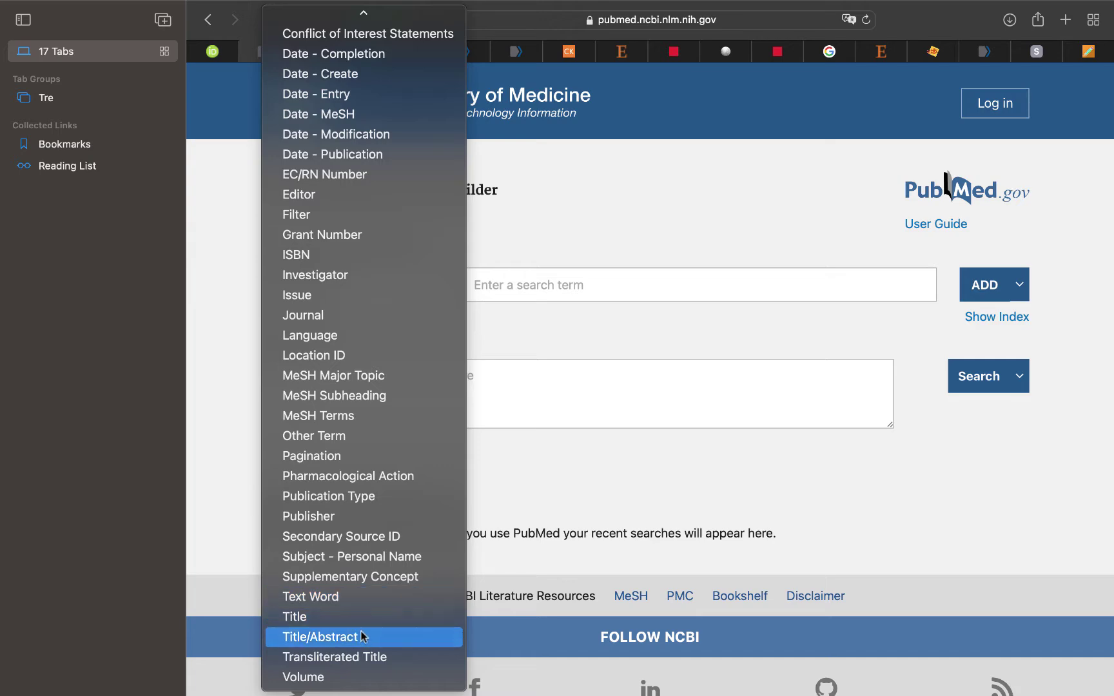
left_click(548, 207)
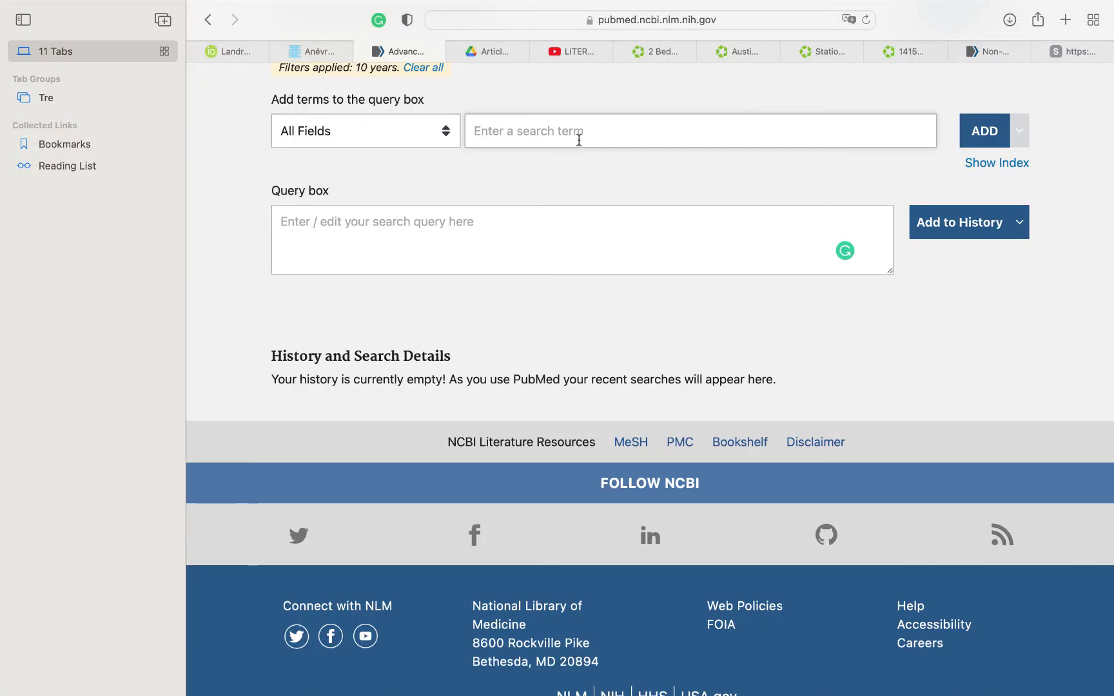
- Add the term "cerebral aneurysm" in All Fields to the advanced search query
left_click(579, 140)
type("cerebral a")
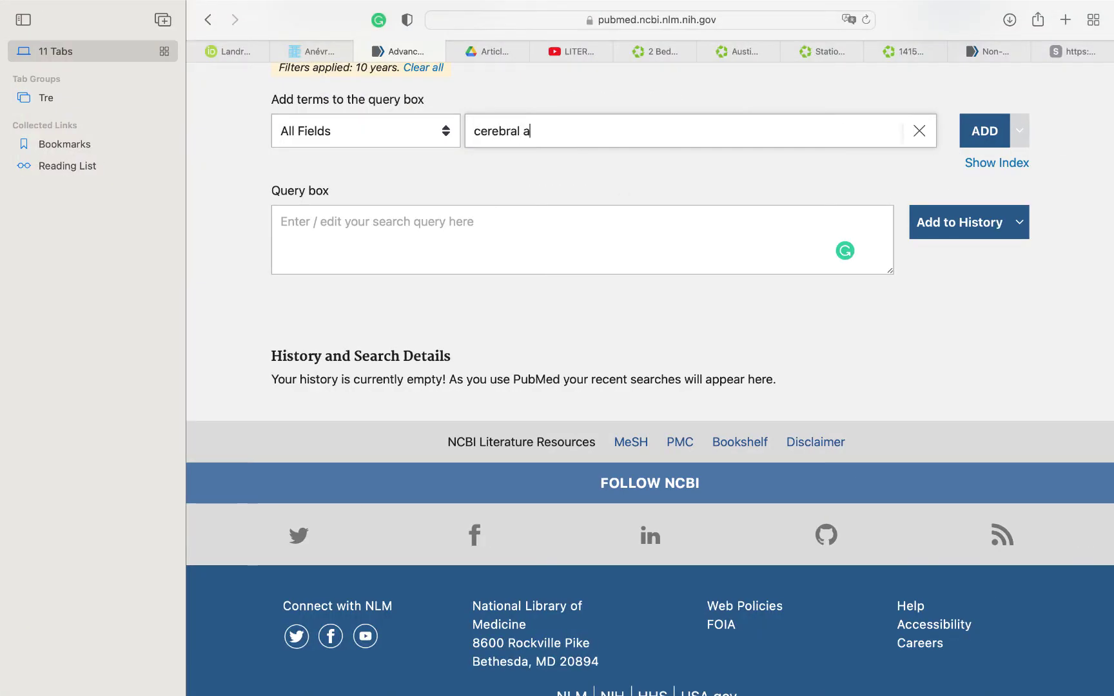
type("neu")
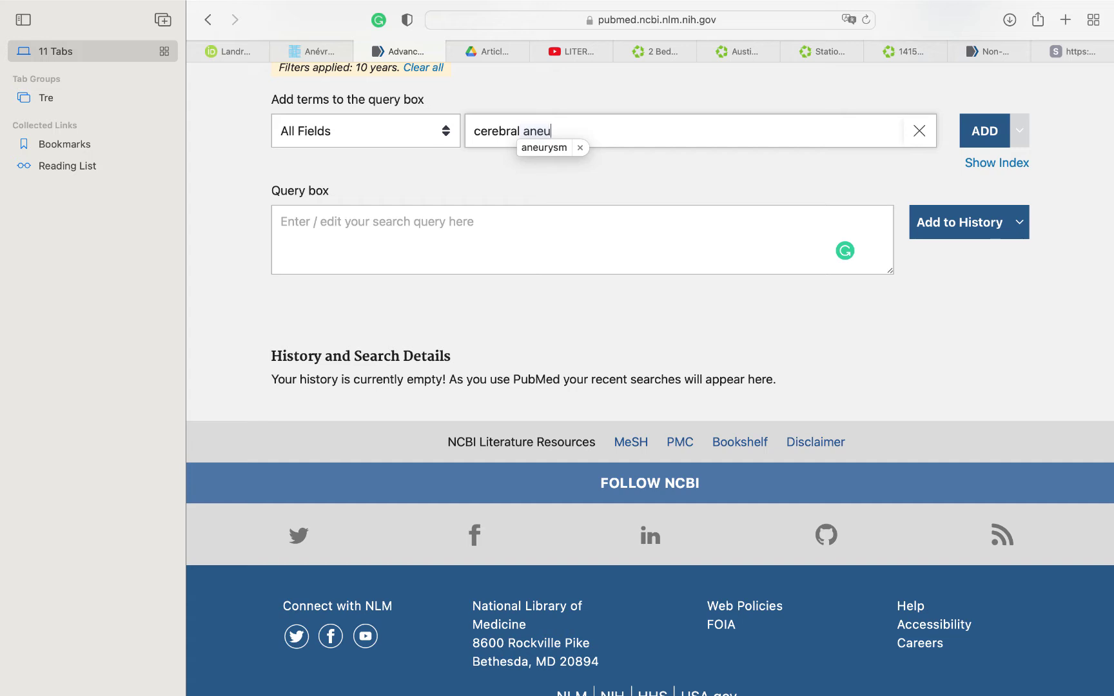
type("rysm")
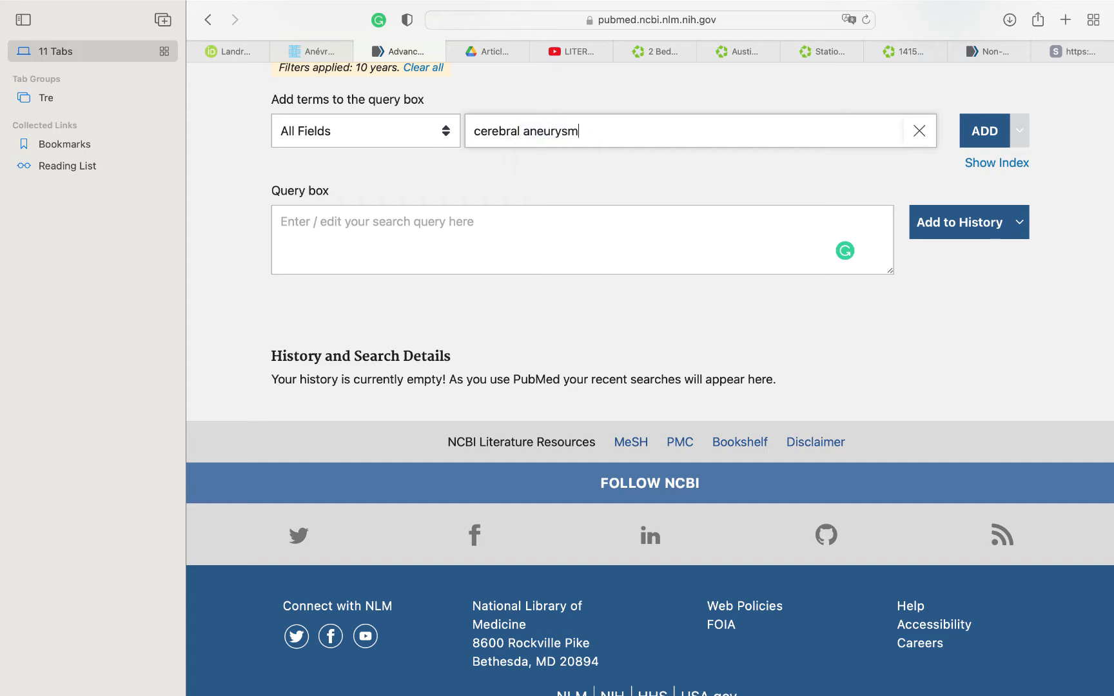
left_click(984, 133)
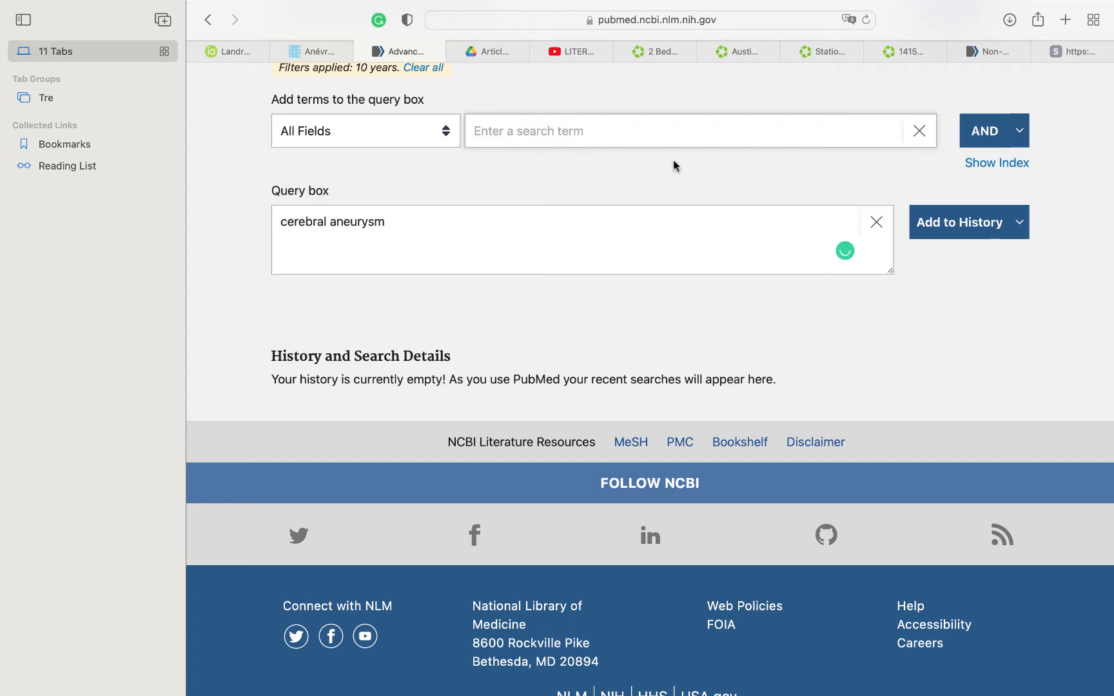
- Combine the query with "bilateral aneurysm" in All Fields using AND and add the search to the history
type("bilateral")
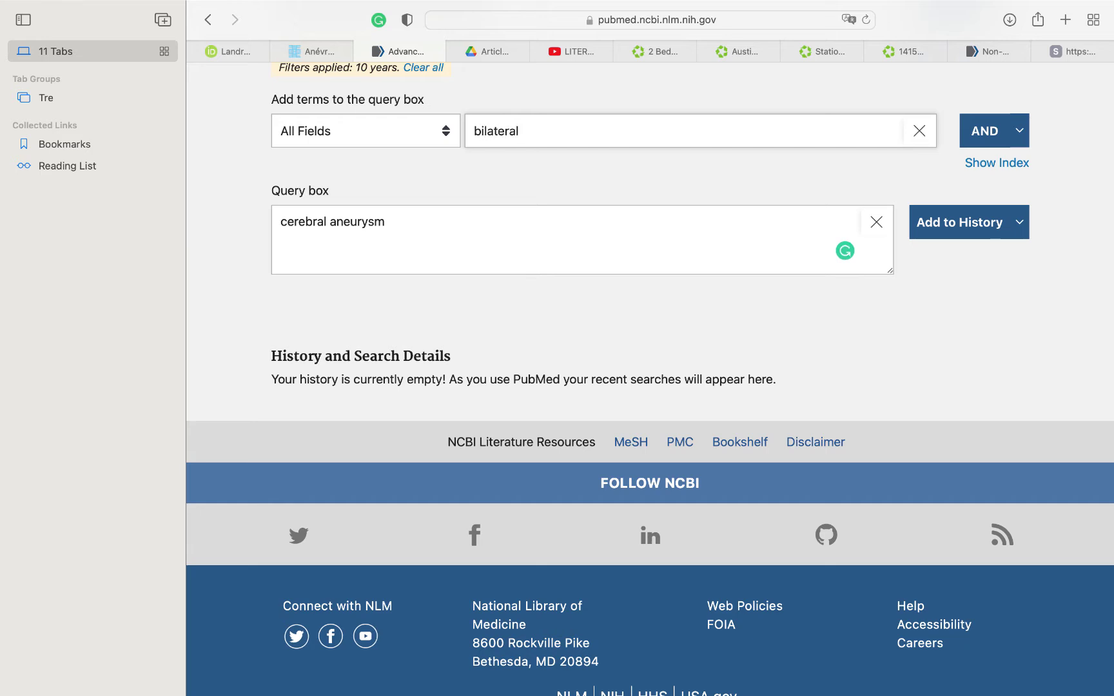
type(" aneurus")
type("sm")
left_click(979, 135)
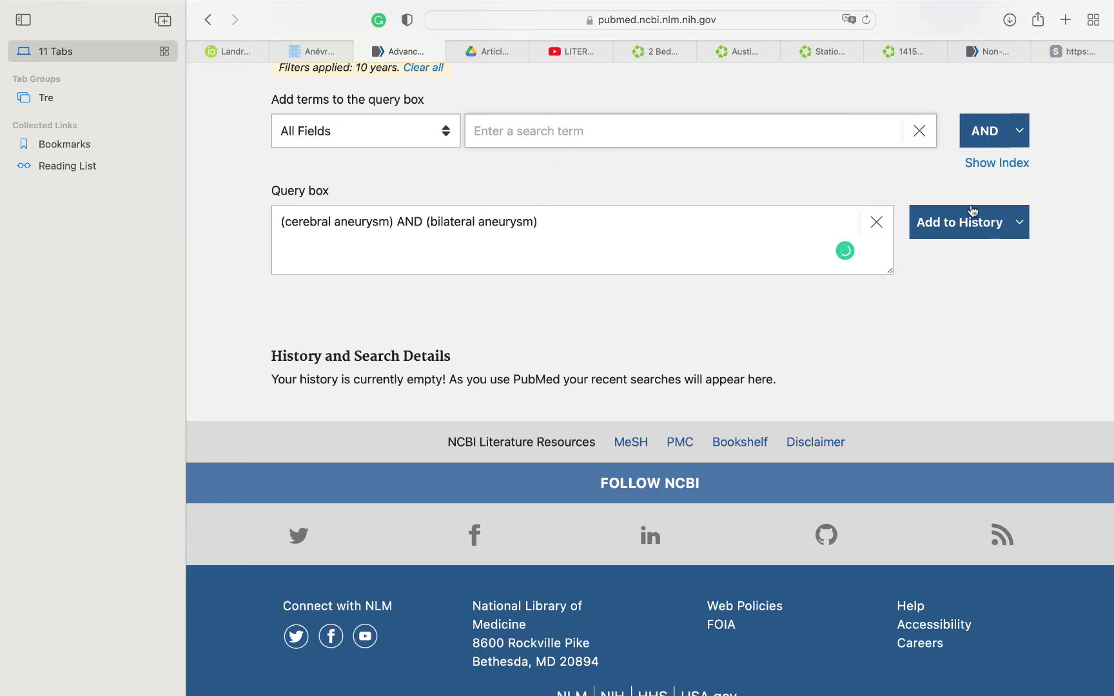
left_click(957, 221)
- Build the All Fields query "mirror aneurysm" AND "management" AND "unilateral approach" and add it to the search history
left_click(574, 129)
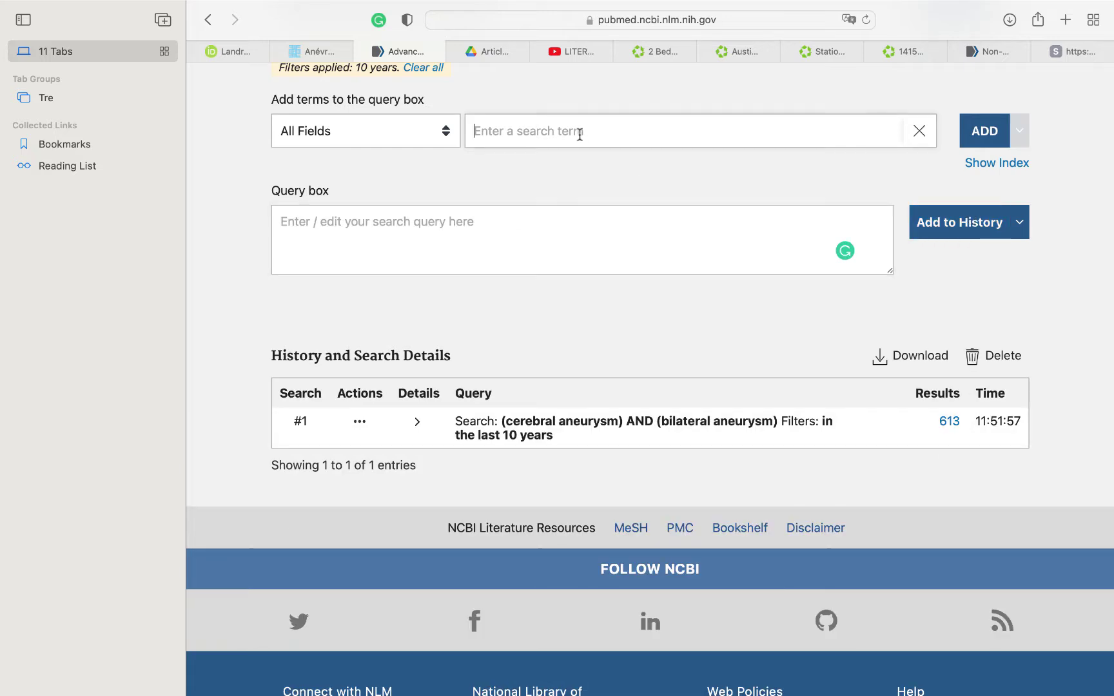
type("mirror an")
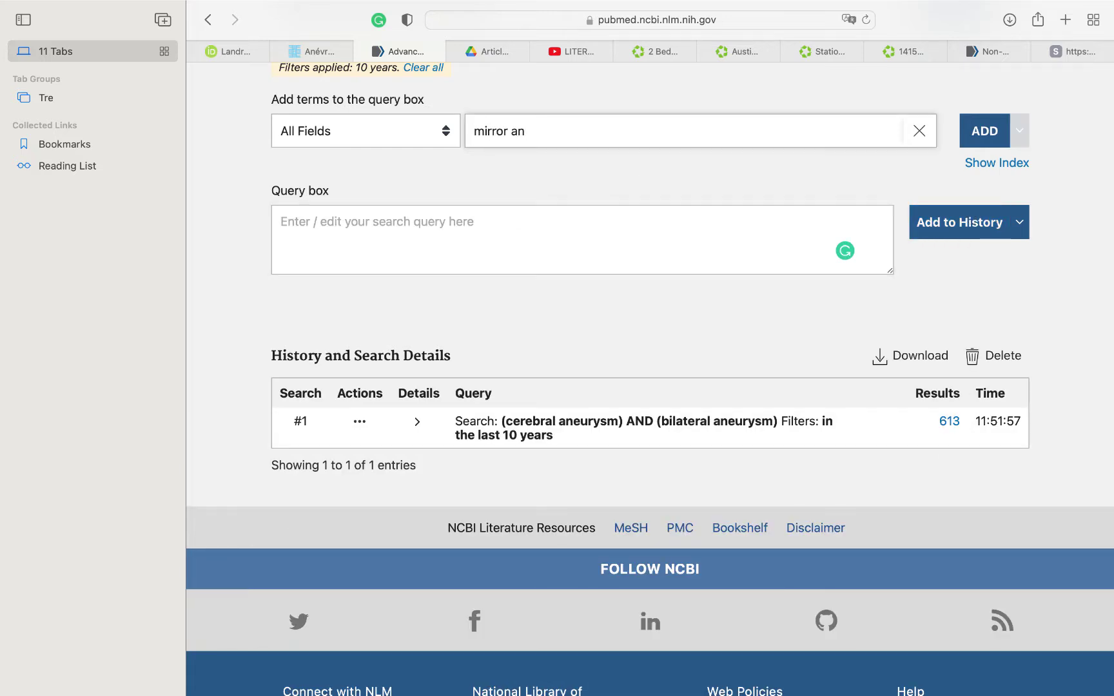
type("eurysm")
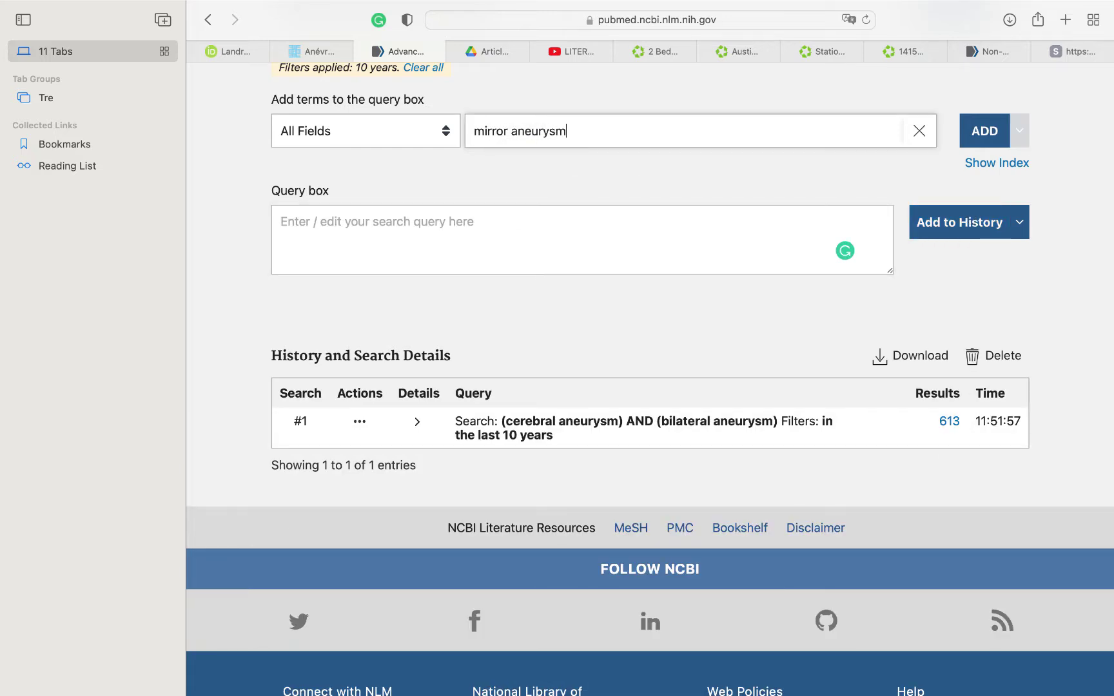
left_click(984, 134)
left_click(810, 127)
type("management")
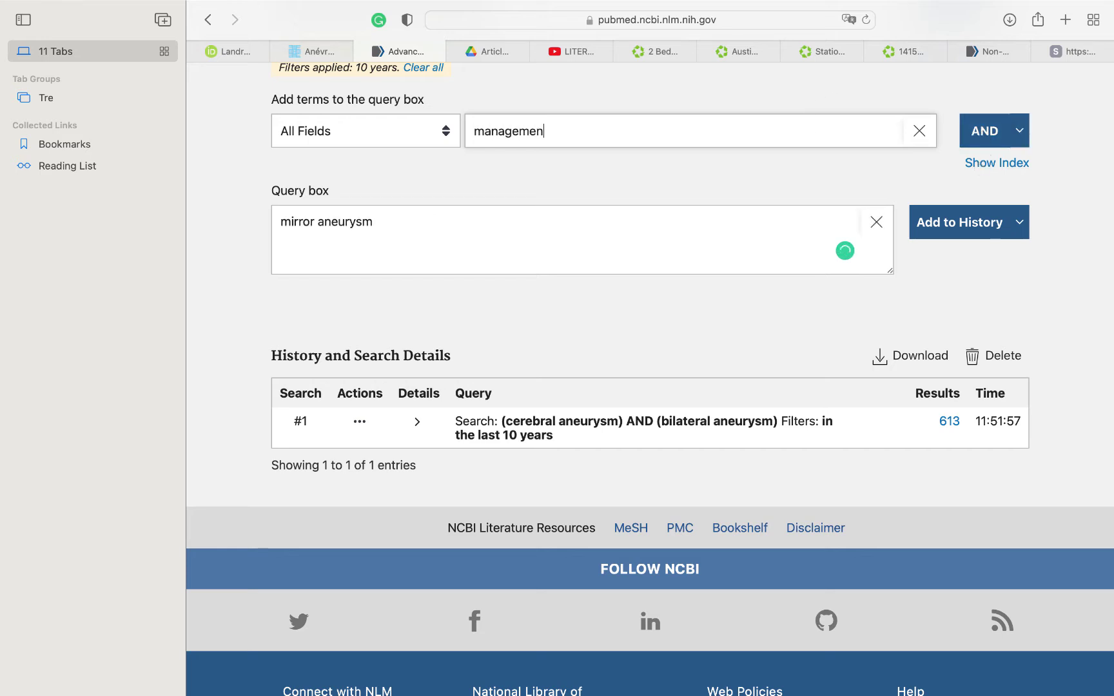
left_click(978, 124)
left_click(773, 132)
type("un")
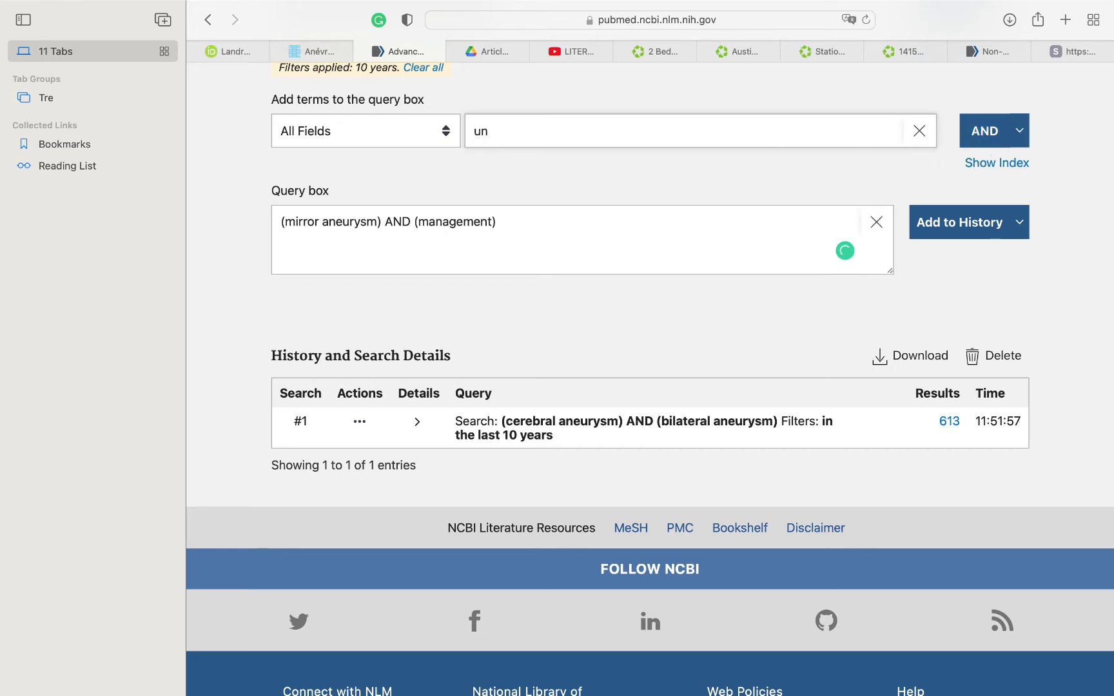
type("ilateral approach")
left_click(954, 221)
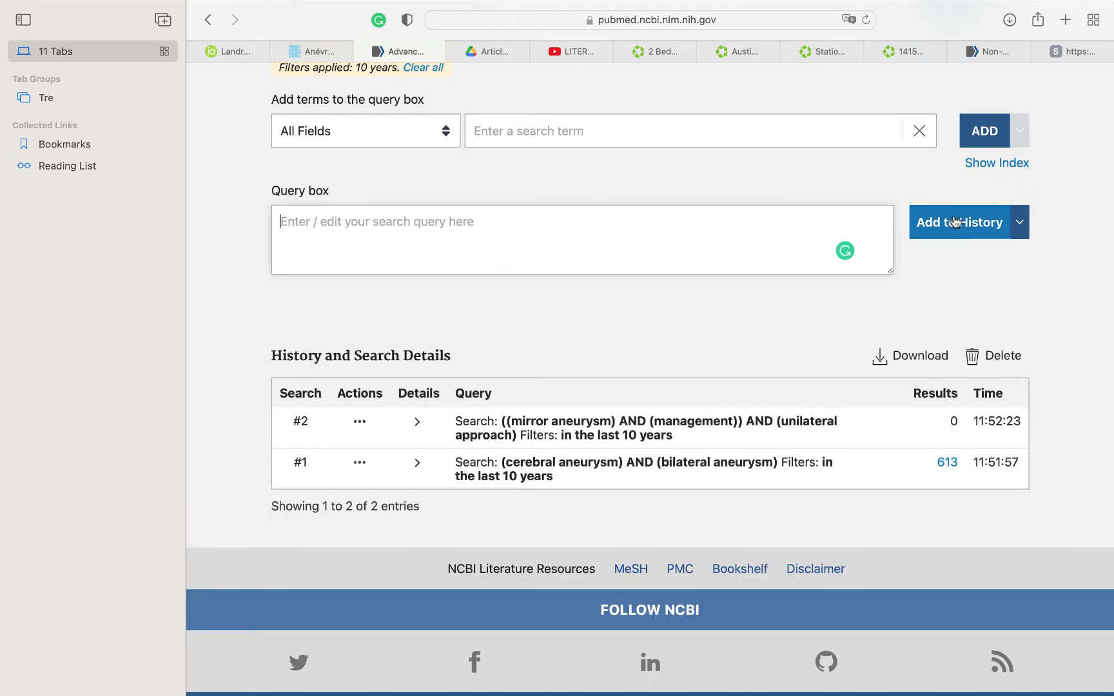
- Build the All Fields query "bilateral aneurysm" AND "unilateral approach" and add it to the search history
left_click(594, 131)
type("mi")
key("BackSpace")
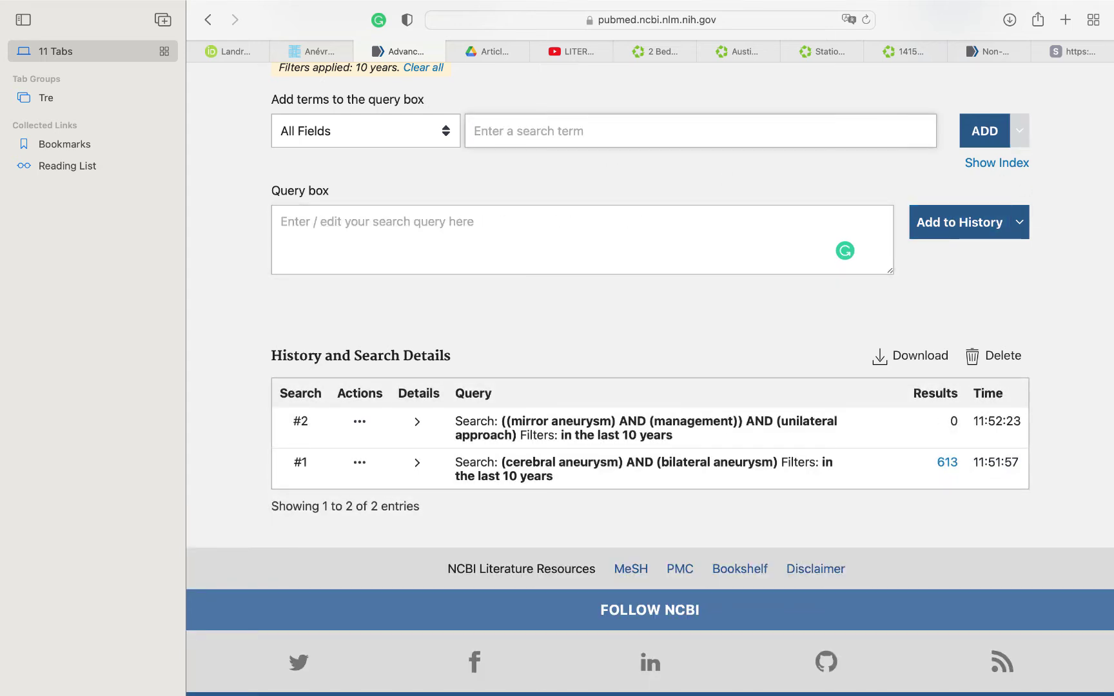
type("bilateral aneurys")
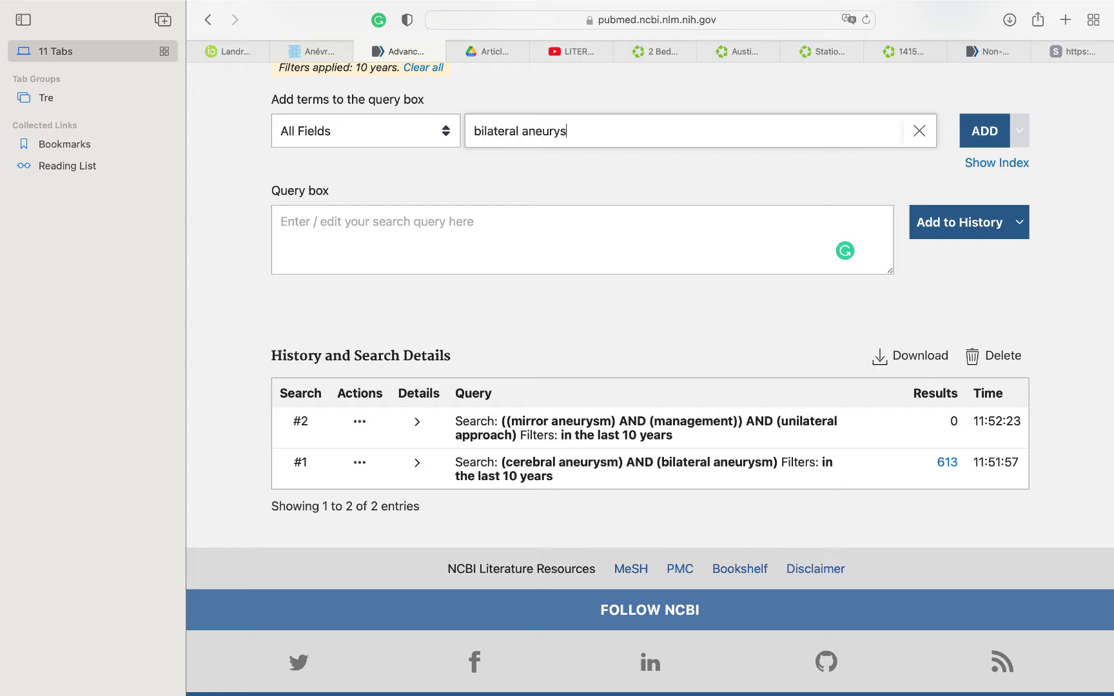
type("m")
left_click(984, 131)
left_click(702, 135)
type("u")
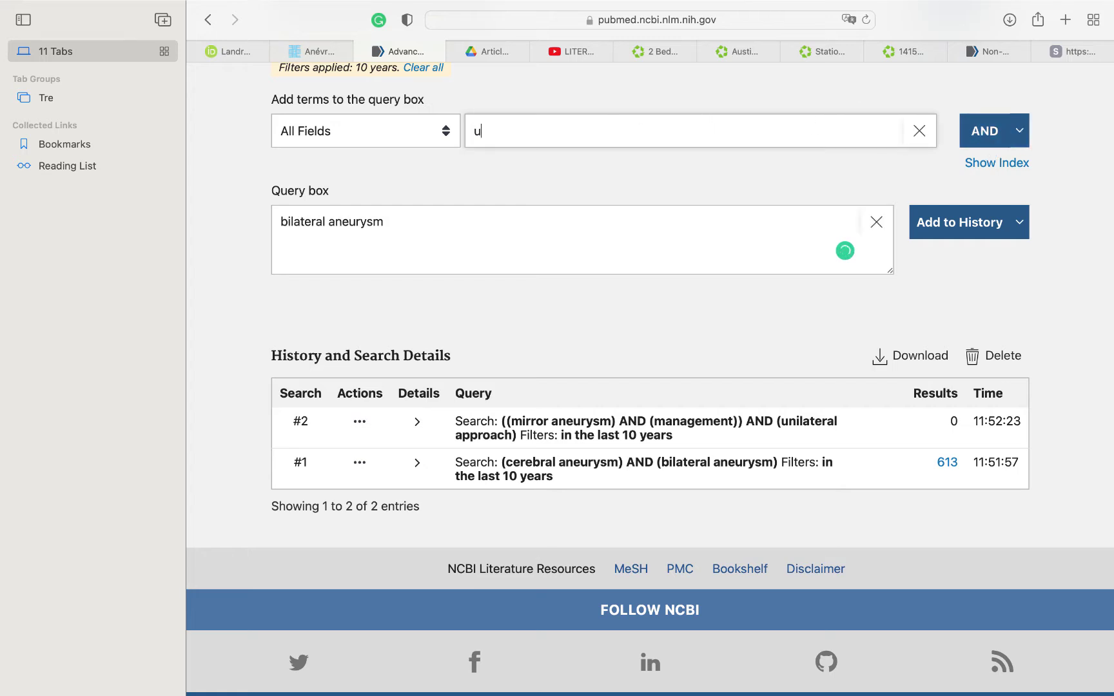
type("nilateral approach")
left_click(951, 225)
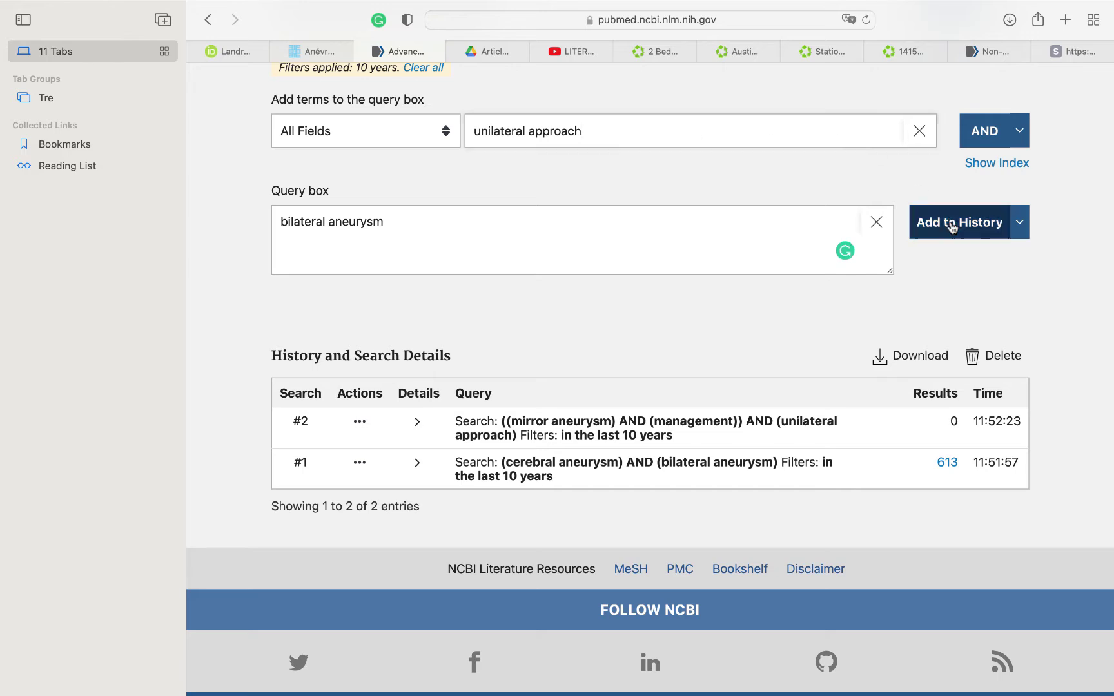
- Start a new query with the term "multiple cerebral aneurysm" in All Fields
left_click(677, 122)
type("cerr")
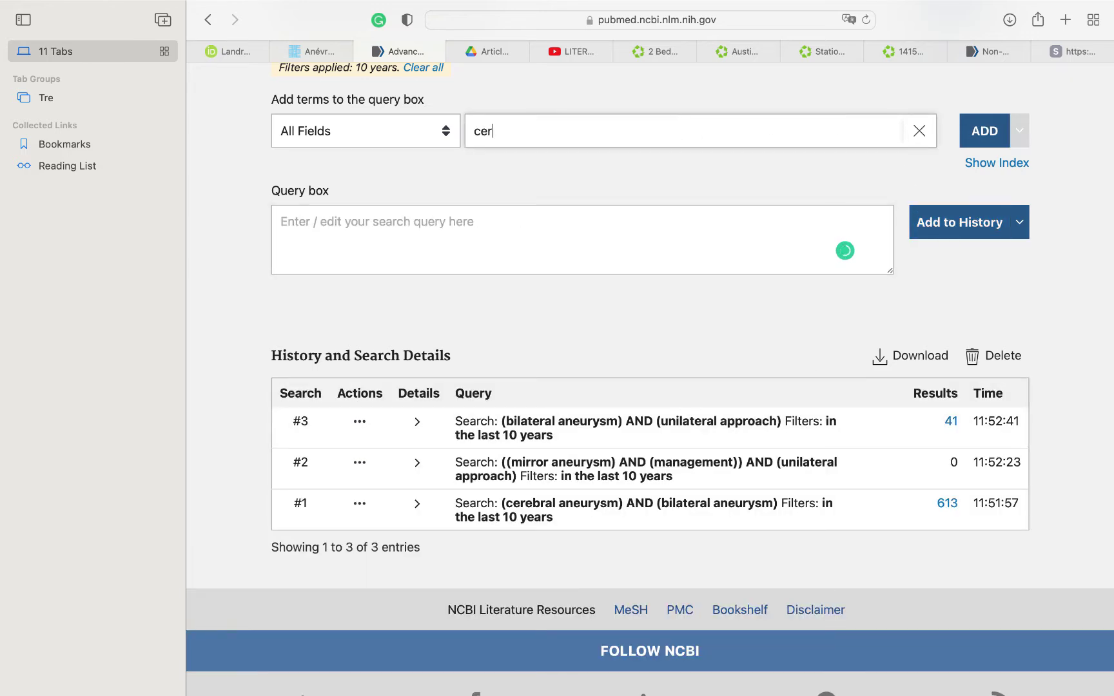
key("BackSpace")
key("BackSpace")
key("BackSpace")
key("BackSpace")
type("multiple cerebral an")
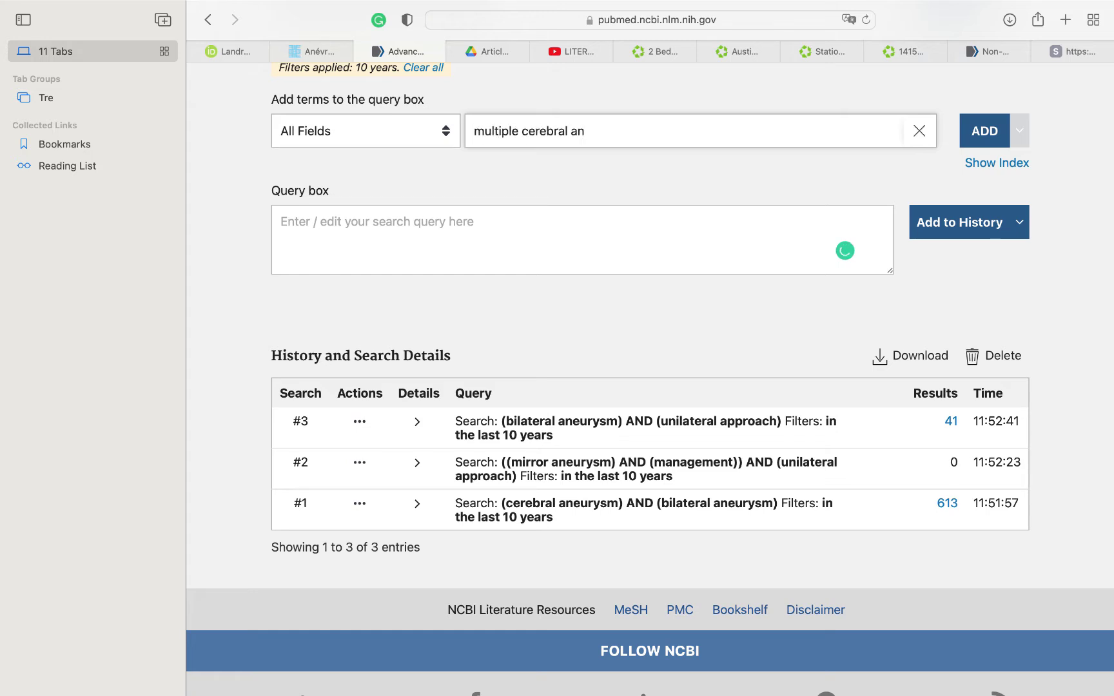
type("eurysm")
left_click(984, 130)
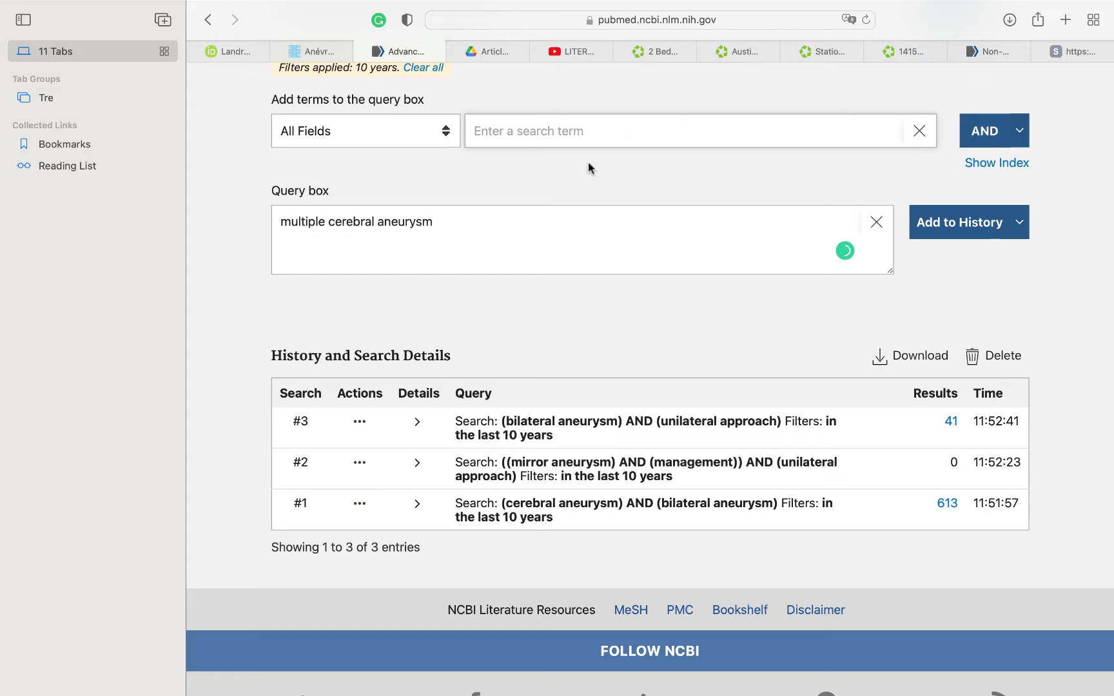
- Combine the query with "endovascular" and "management" using AND and add the search to the history
type("endovascular")
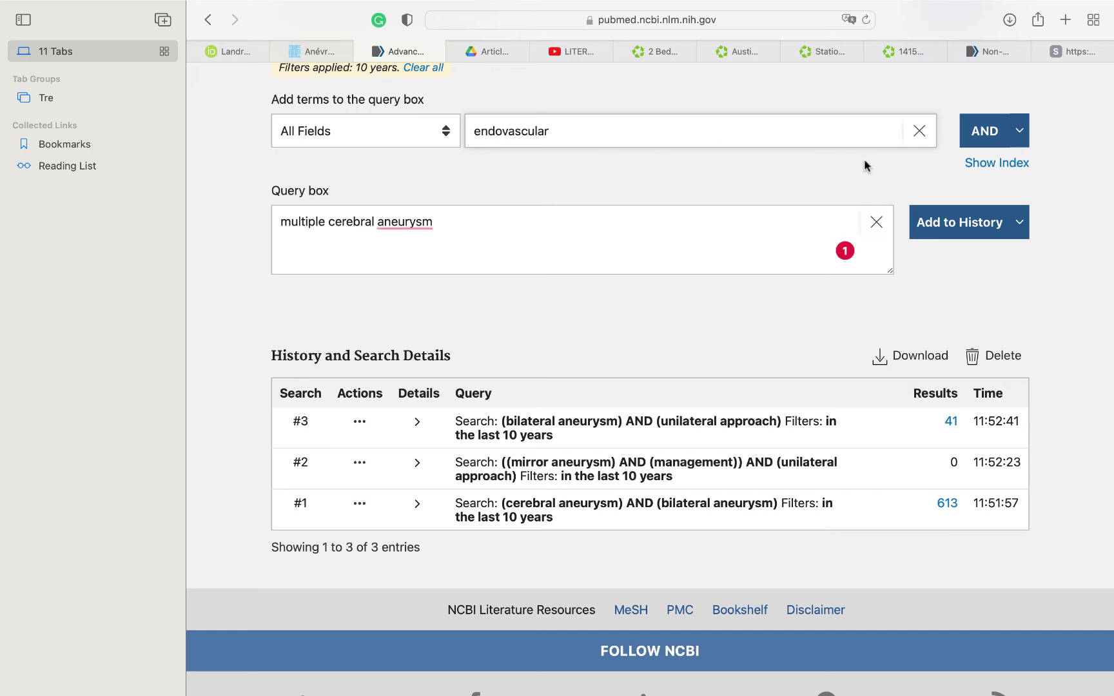
left_click(981, 136)
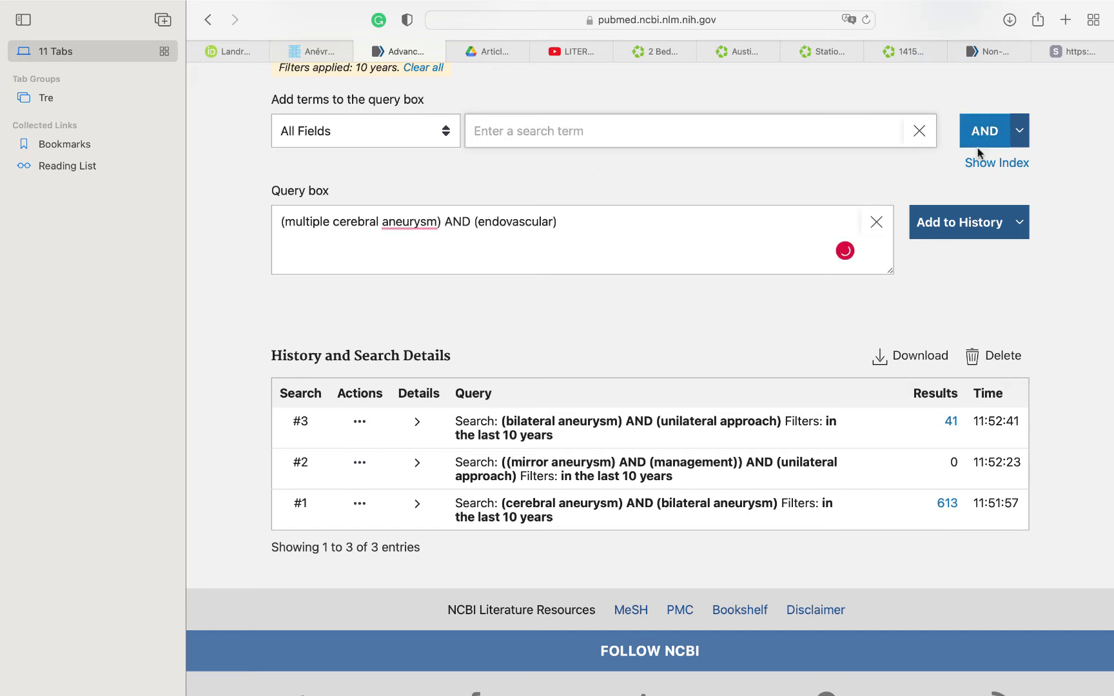
type("management")
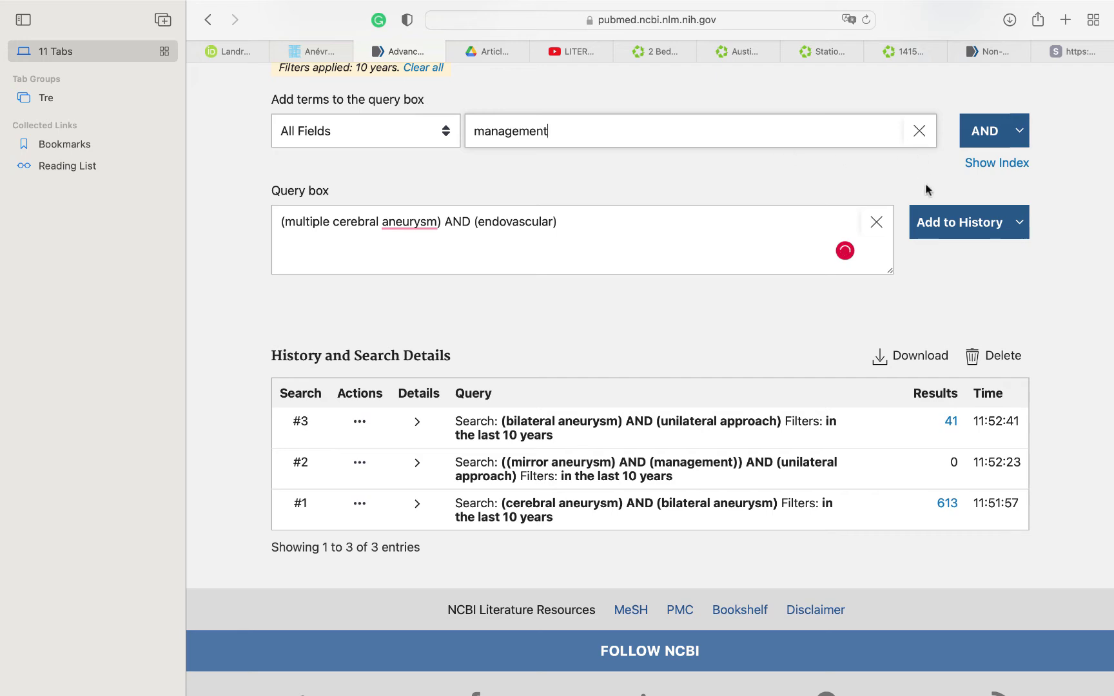
left_click(960, 222)
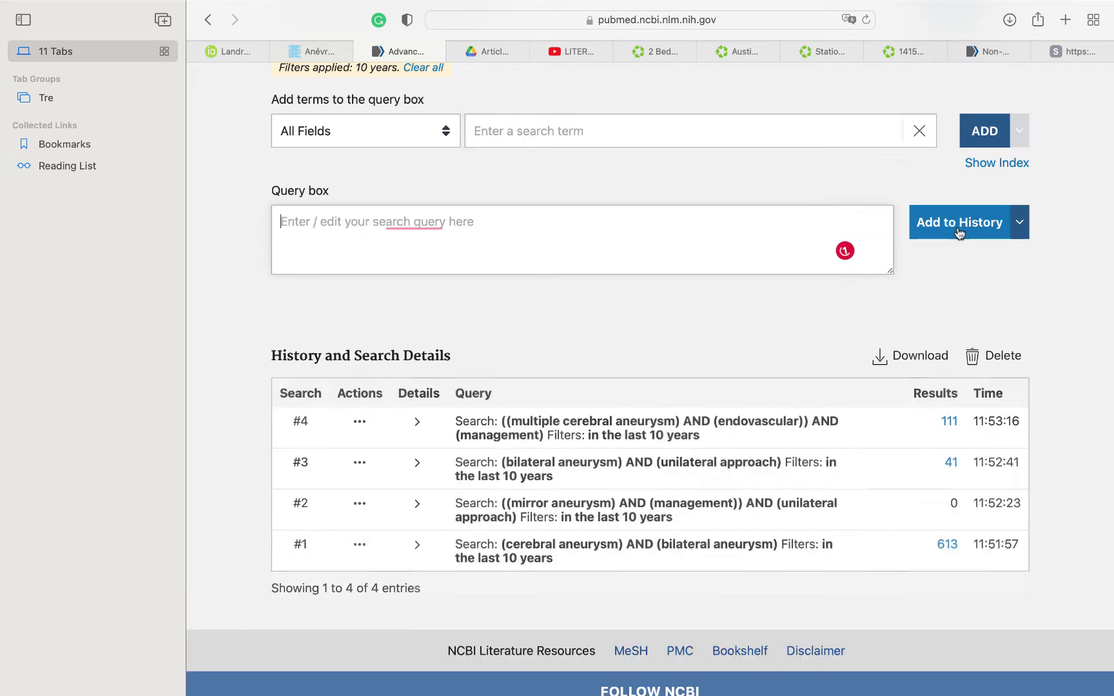
- Reuse history search #4, combine it with "treatment" in Title/Abstract using AND, and add the new search to the history
left_click(447, 136)
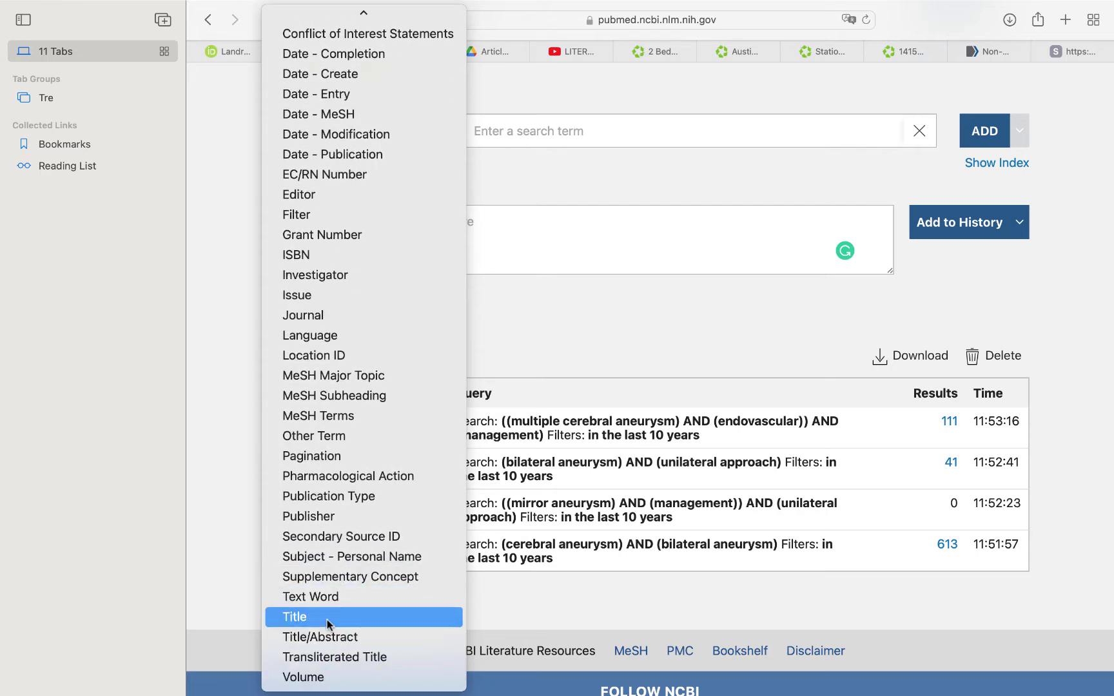
left_click(325, 638)
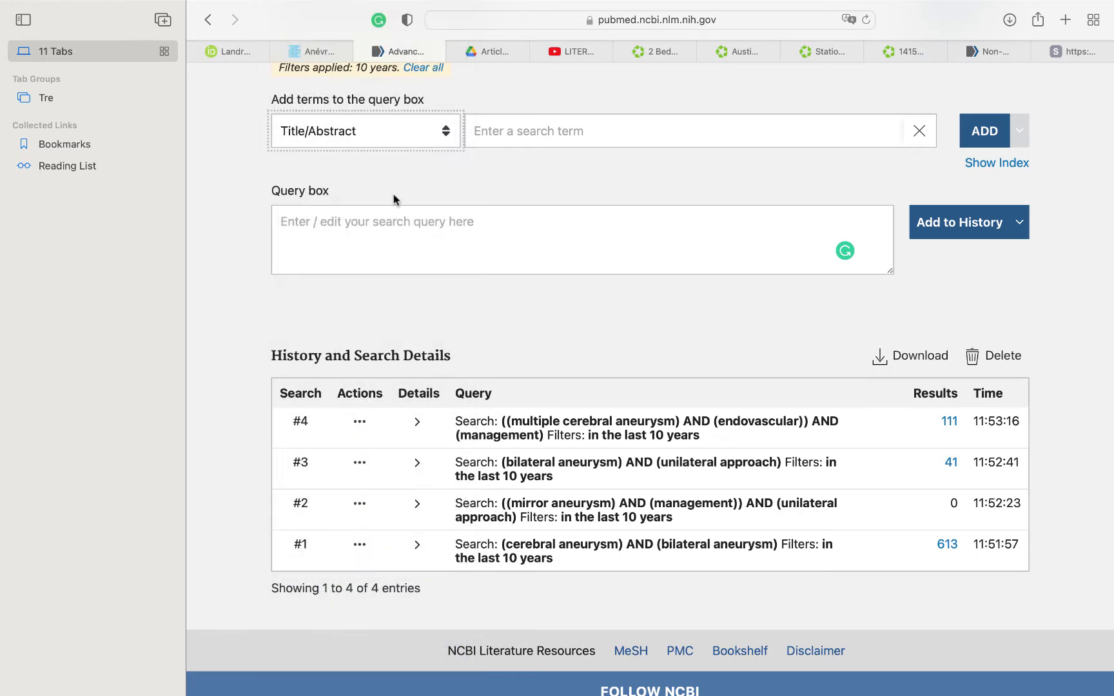
left_click(360, 422)
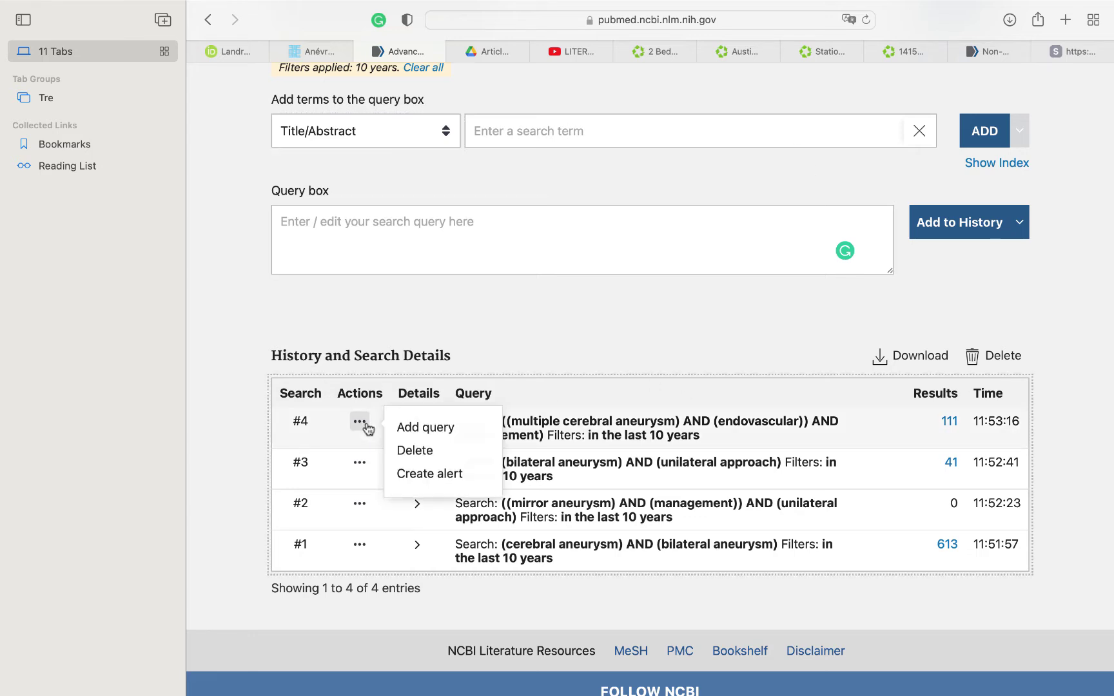
left_click(416, 429)
left_click(965, 222)
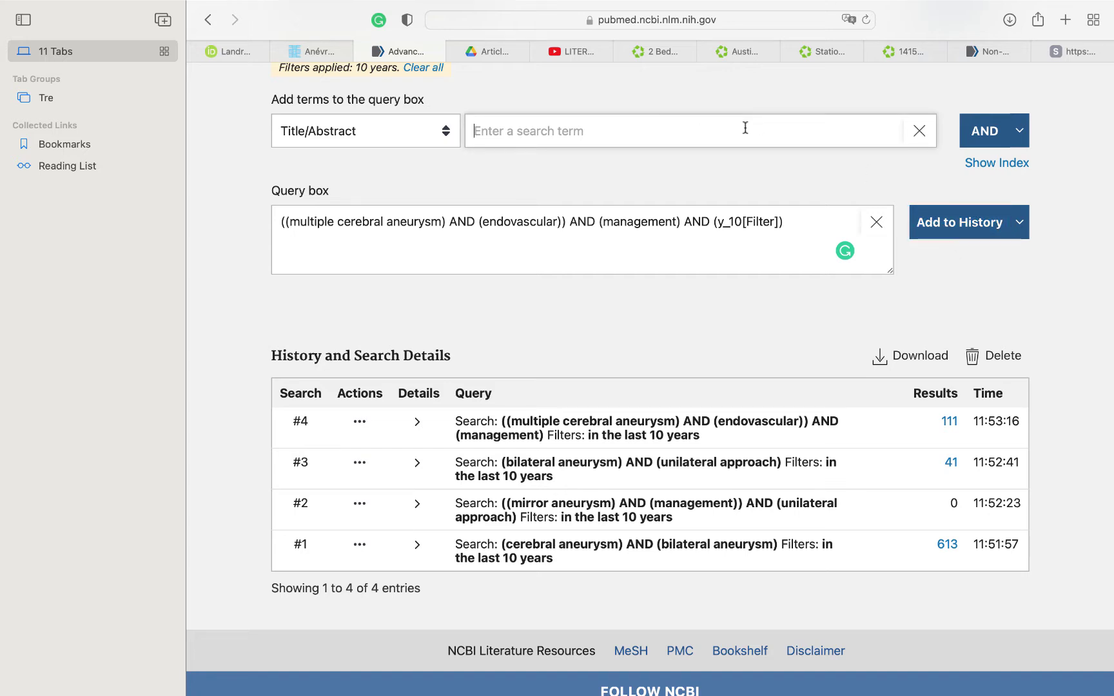
type("treatment")
left_click(985, 131)
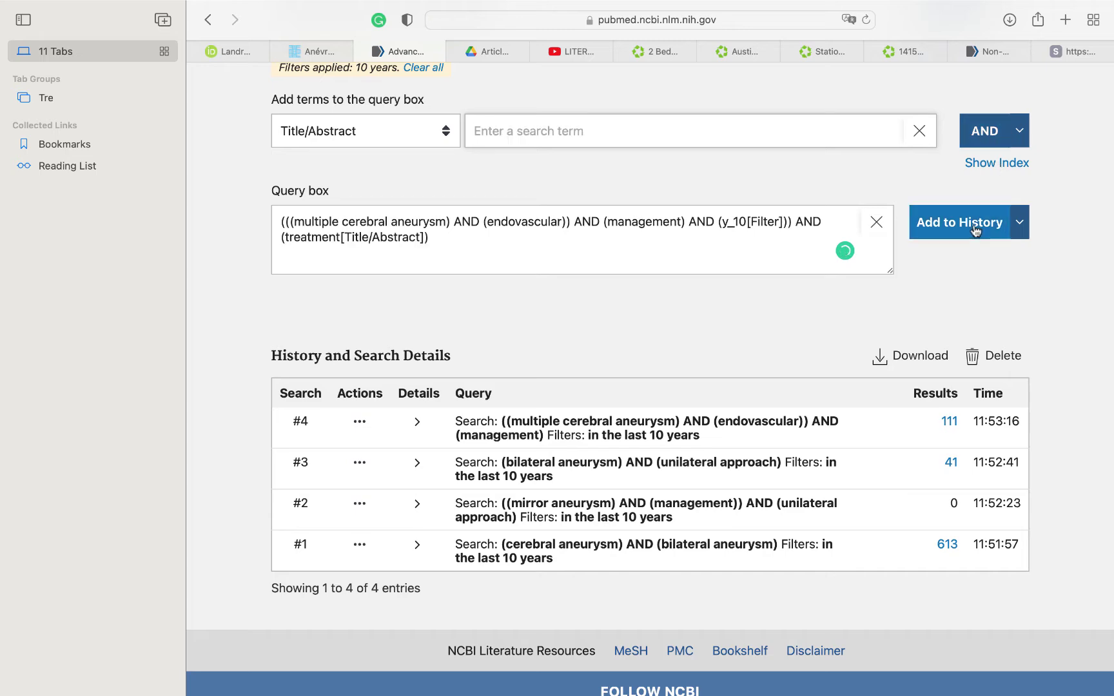
left_click(976, 231)
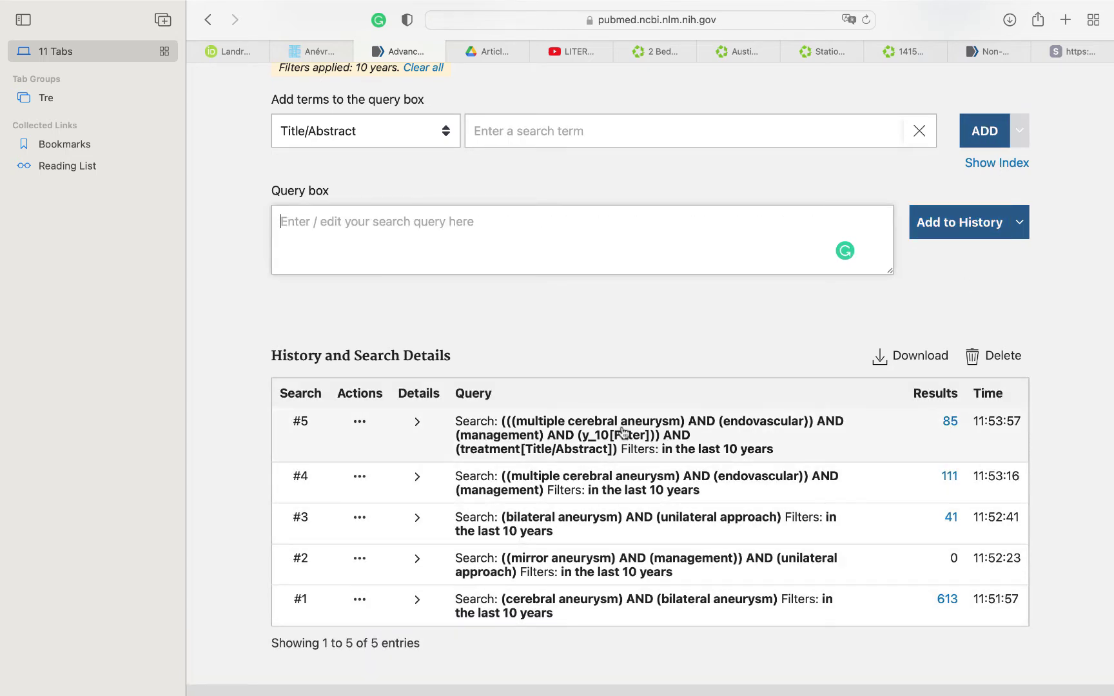
- Open the article results of history search #5 in their own browser tab and look over the first entries
left_click(950, 422)
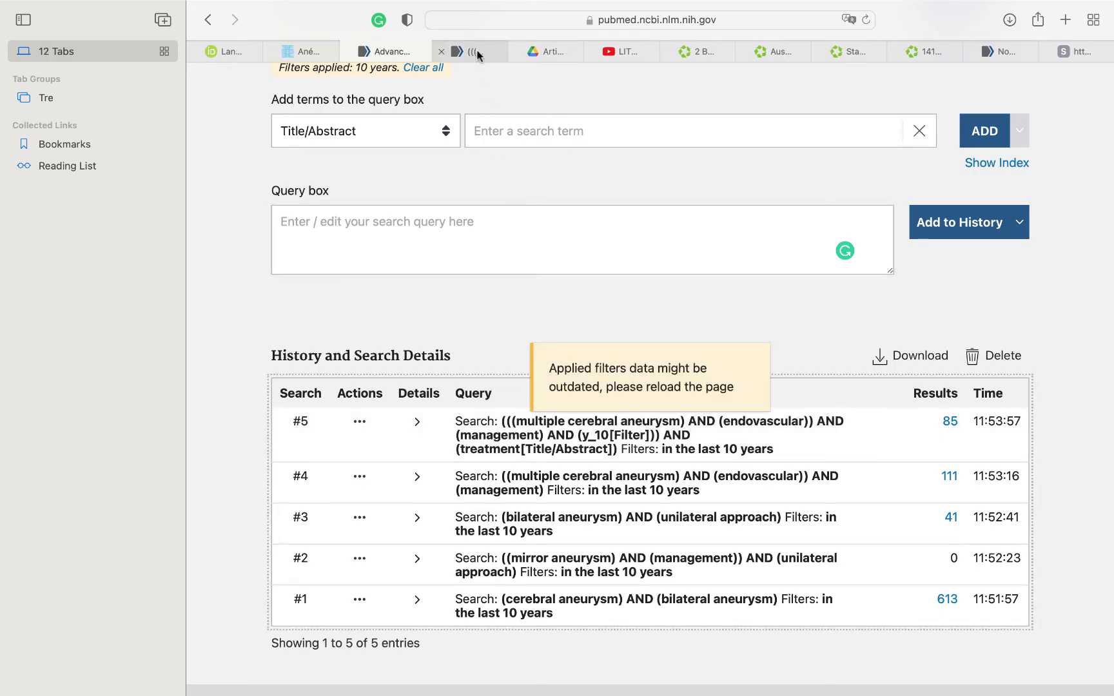
left_click(475, 51)
scroll(674, 544, "down", 5)
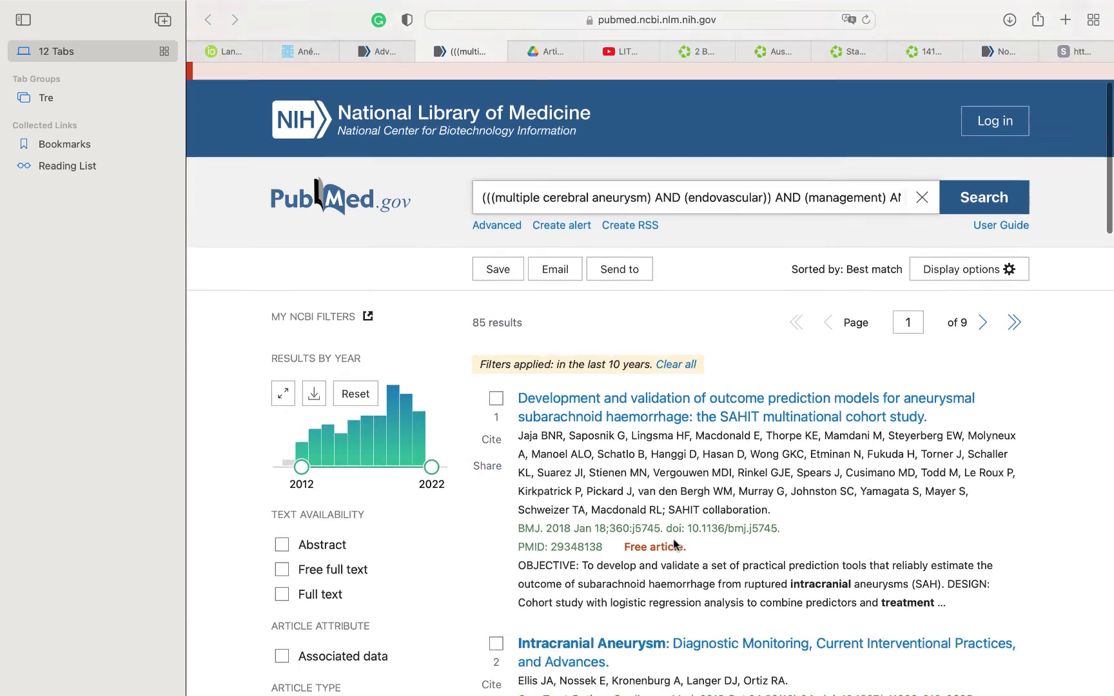
scroll(675, 544, "down", 3)
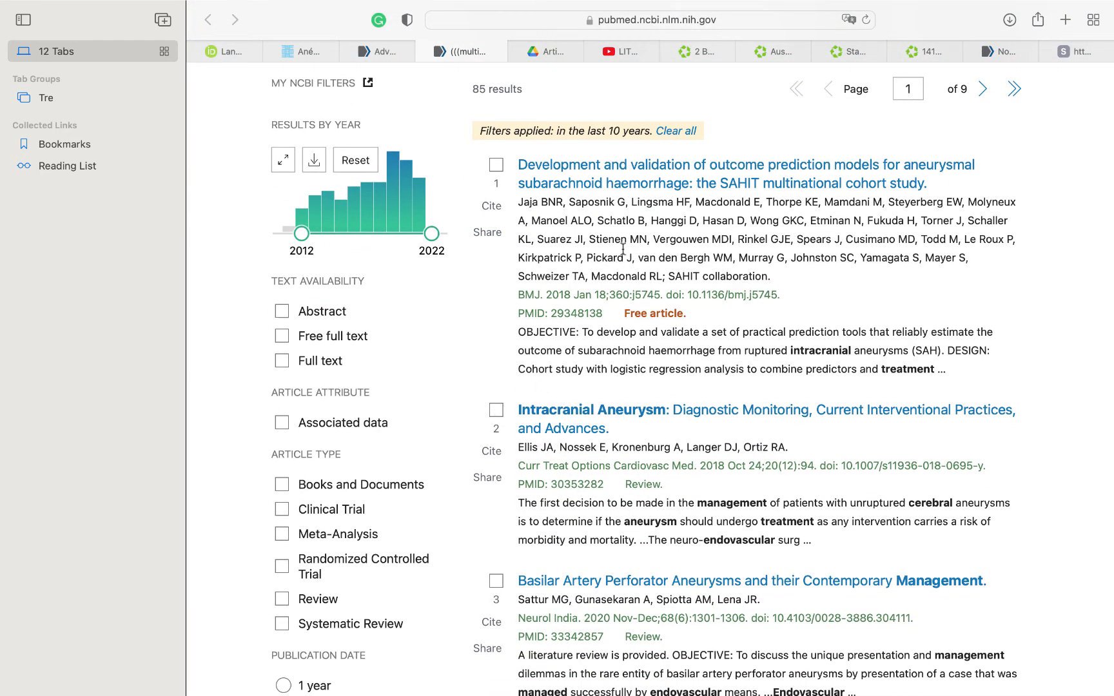
scroll(737, 349, "down", 1)
scroll(737, 348, "down", 5)
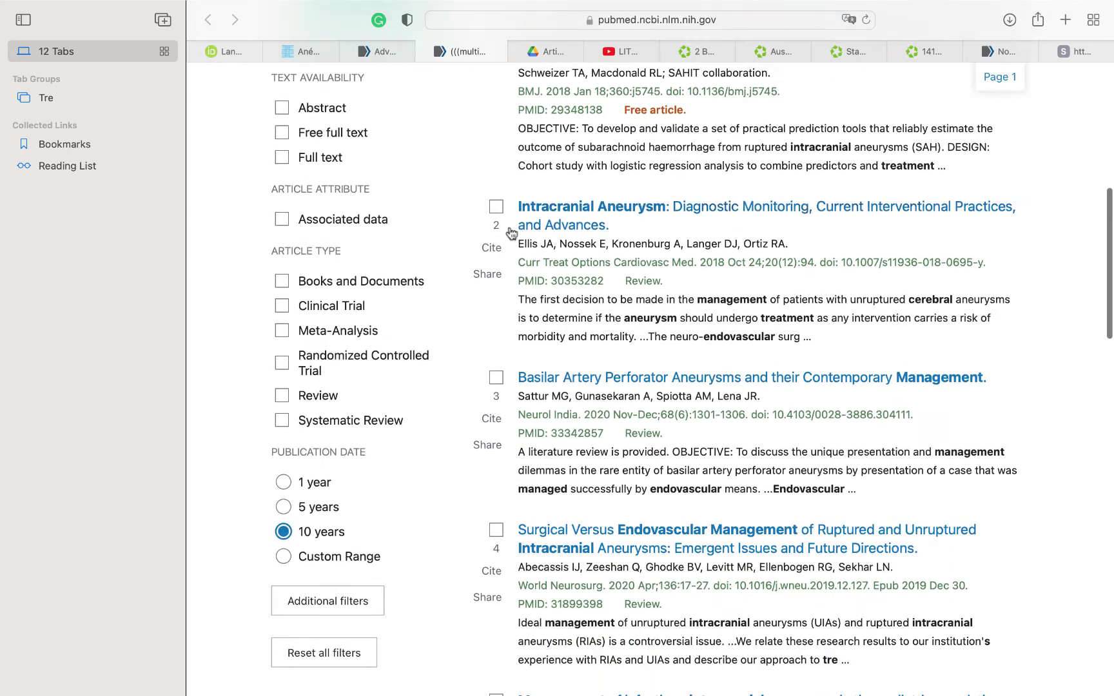
- Select results 2, 4, 6, 7 and 8 on the first page of the search results
left_click(496, 207)
scroll(672, 390, "down", 5)
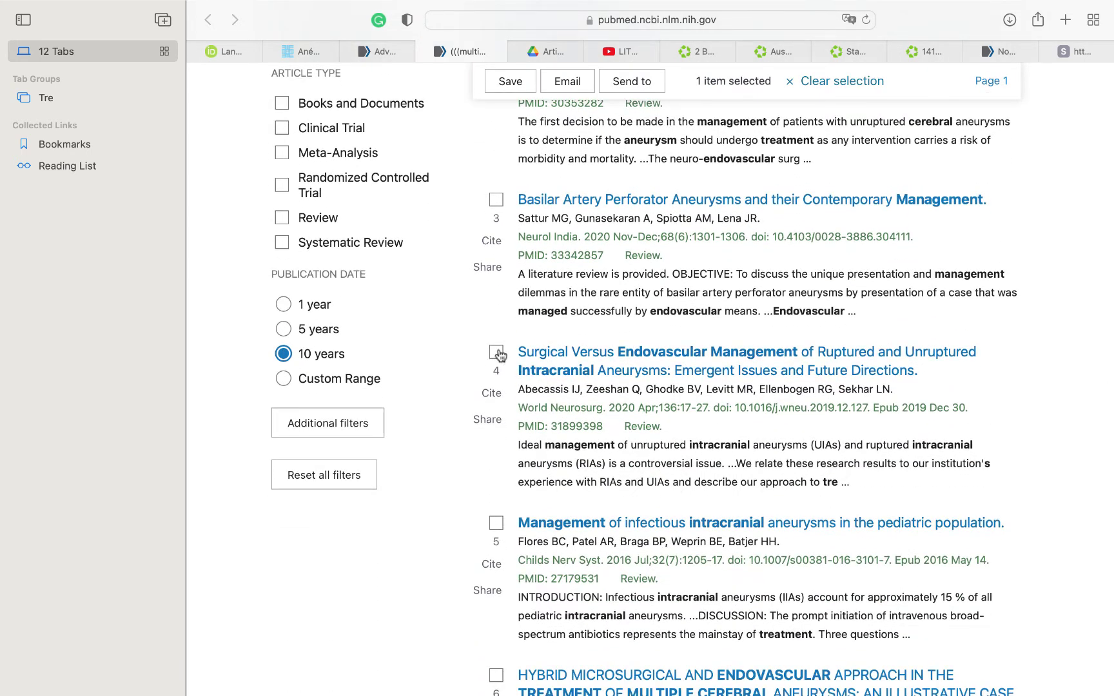
left_click(497, 352)
scroll(696, 480, "down", 3)
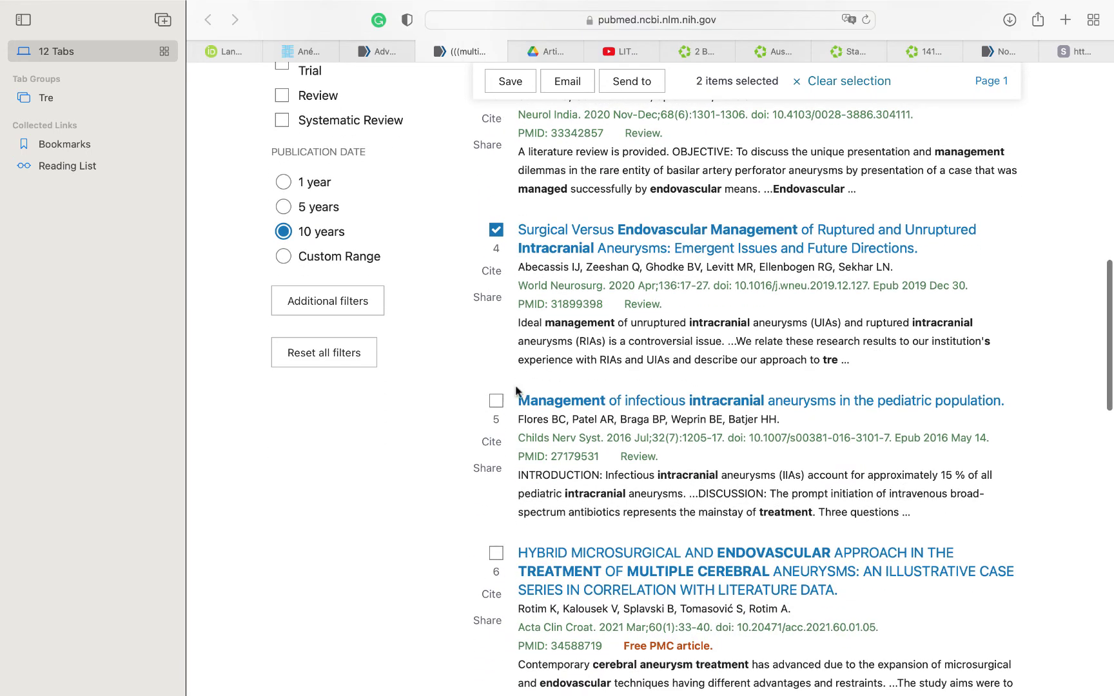
scroll(720, 477, "down", 4)
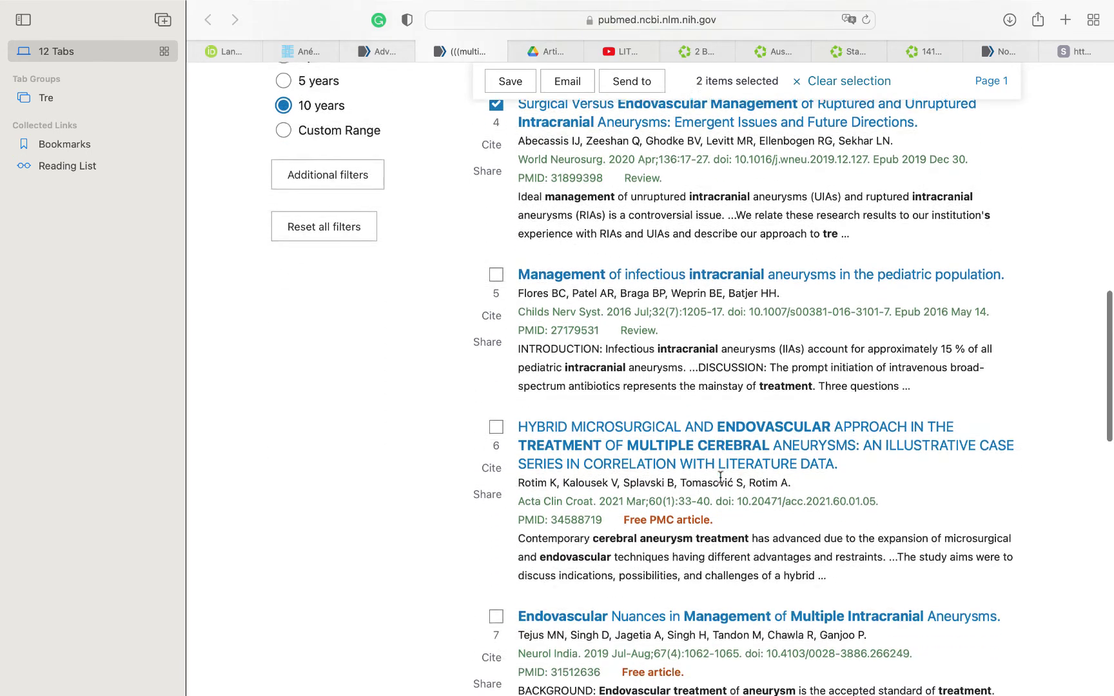
left_click(497, 392)
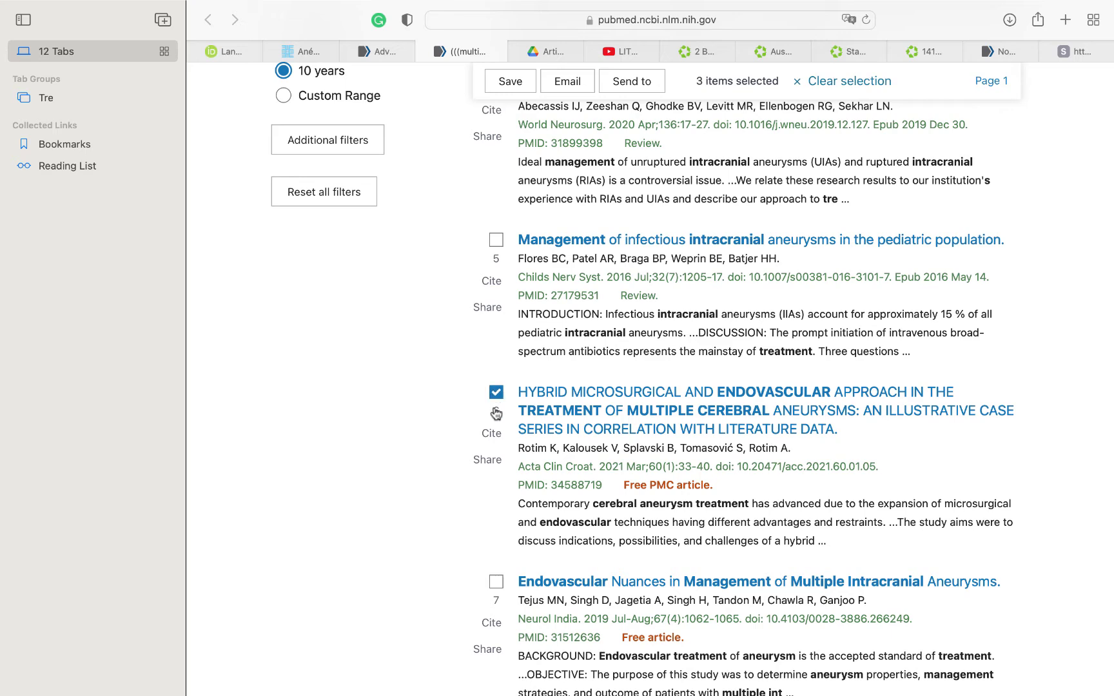
scroll(641, 535, "down", 5)
left_click(496, 369)
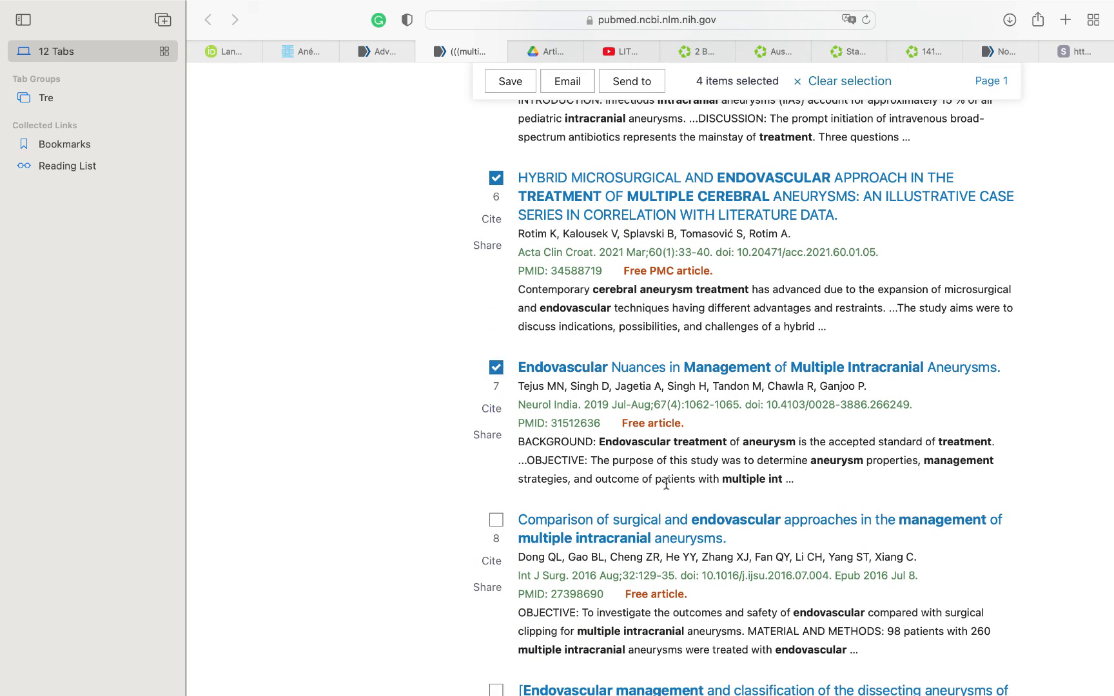
scroll(606, 474, "down", 3)
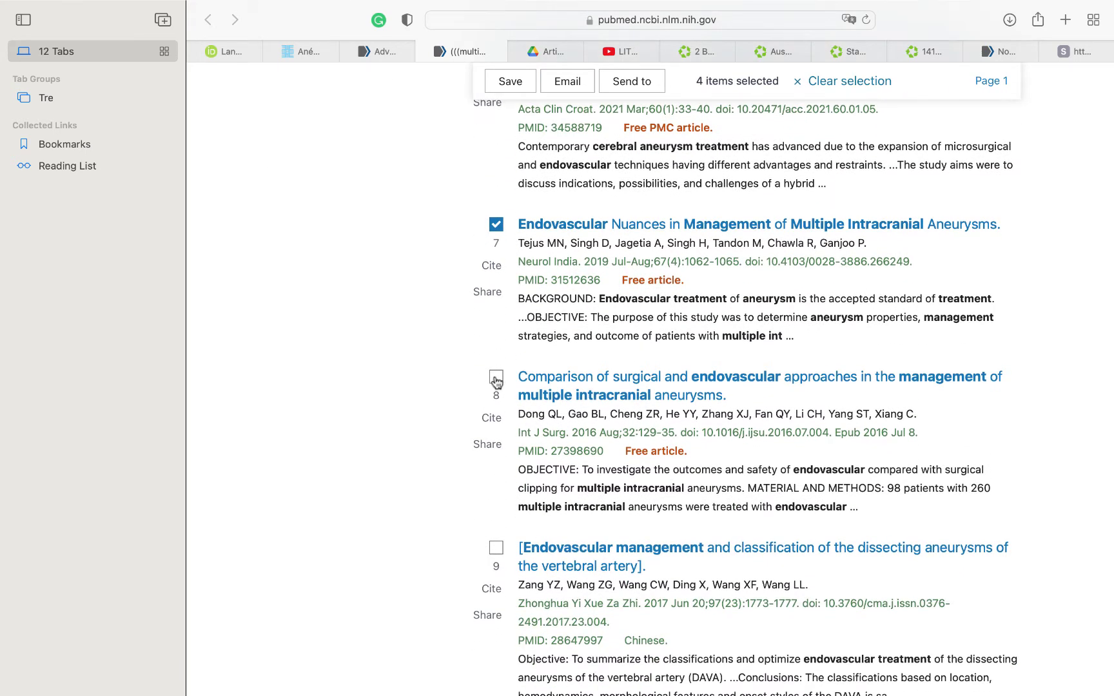
left_click(498, 381)
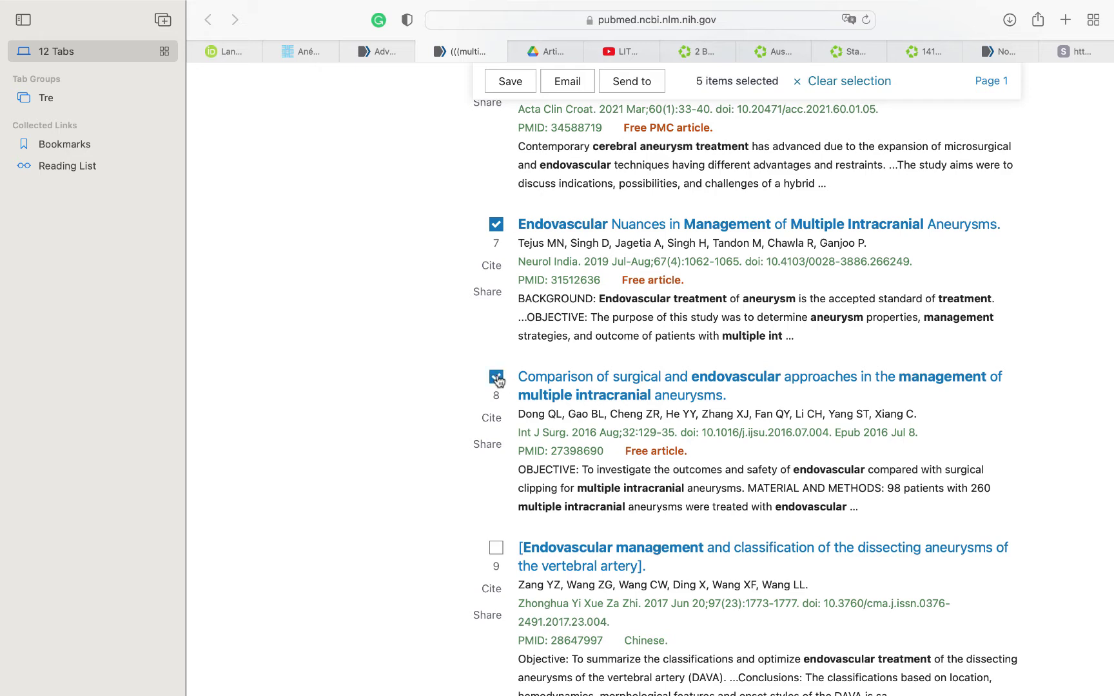
- Go to the second page of results and select articles 11, 12 and 13
scroll(644, 502, "down", 4)
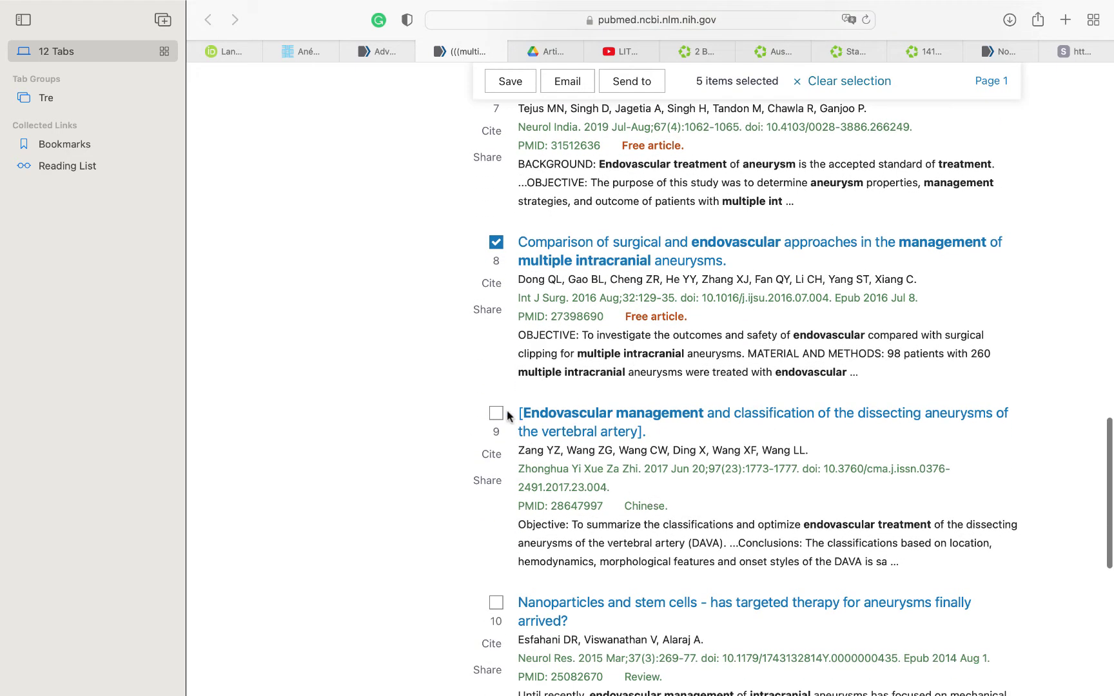
scroll(720, 488, "down", 1)
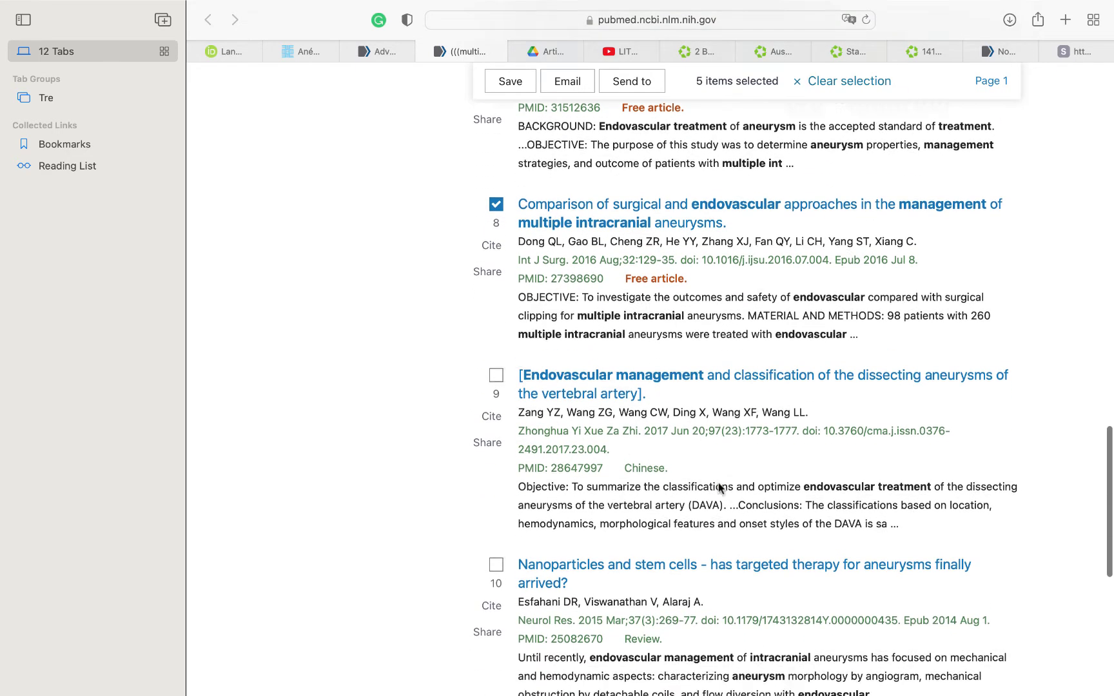
scroll(720, 487, "down", 4)
scroll(719, 490, "up", 3)
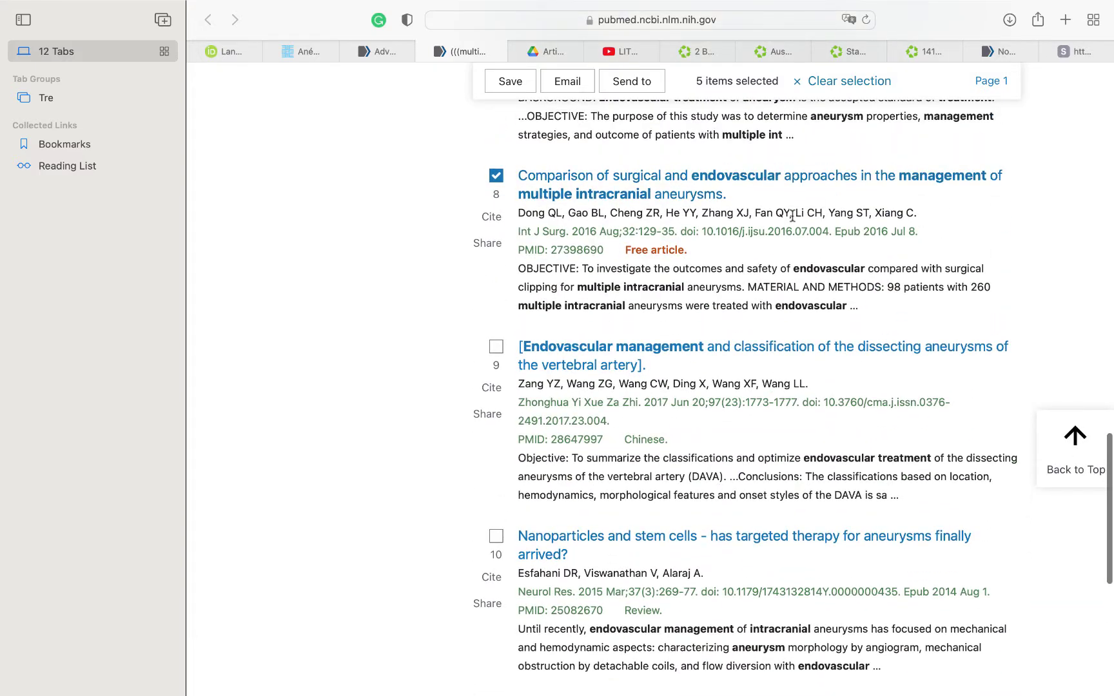
scroll(884, 536, "down", 7)
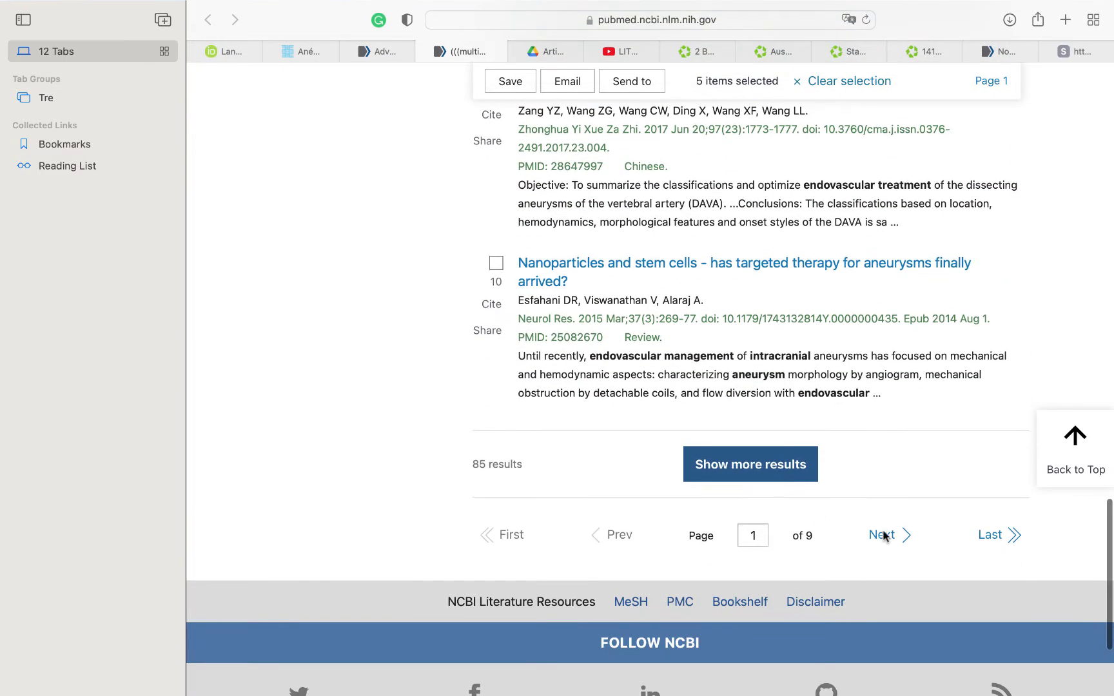
left_click(885, 535)
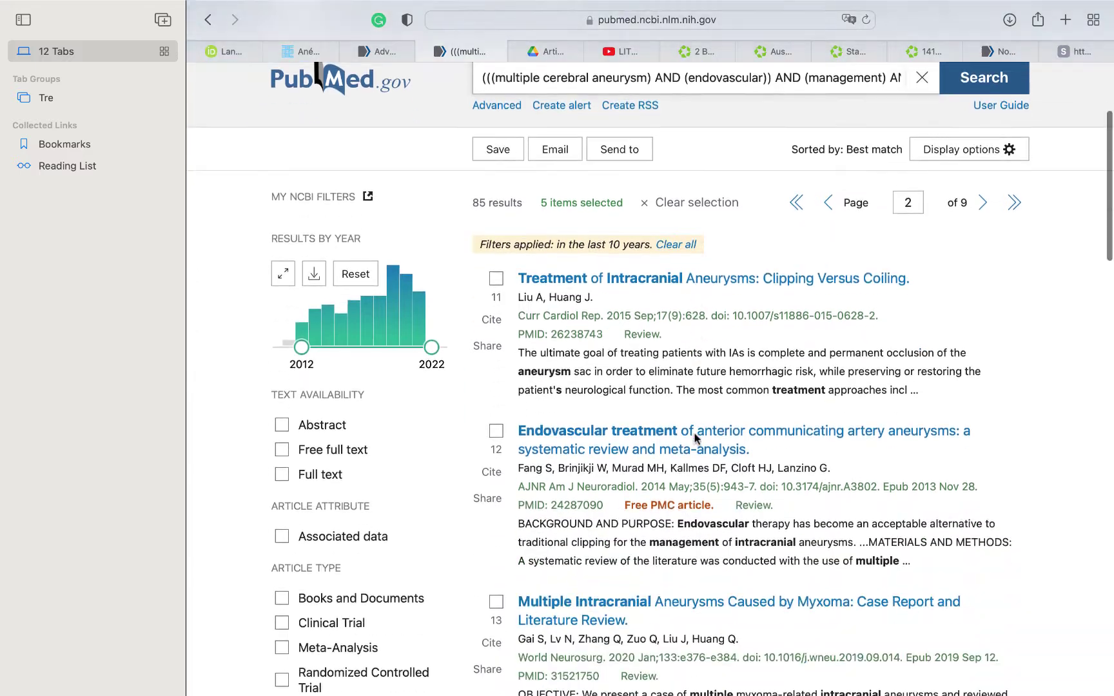
left_click(496, 265)
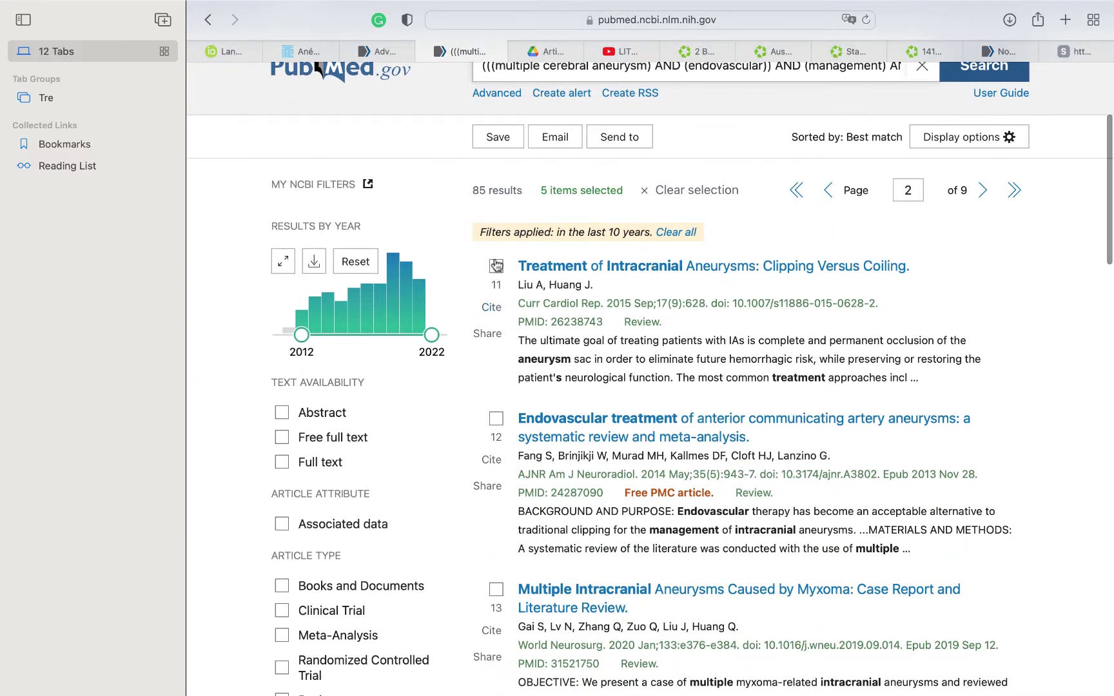
left_click(496, 419)
scroll(598, 535, "down", 9)
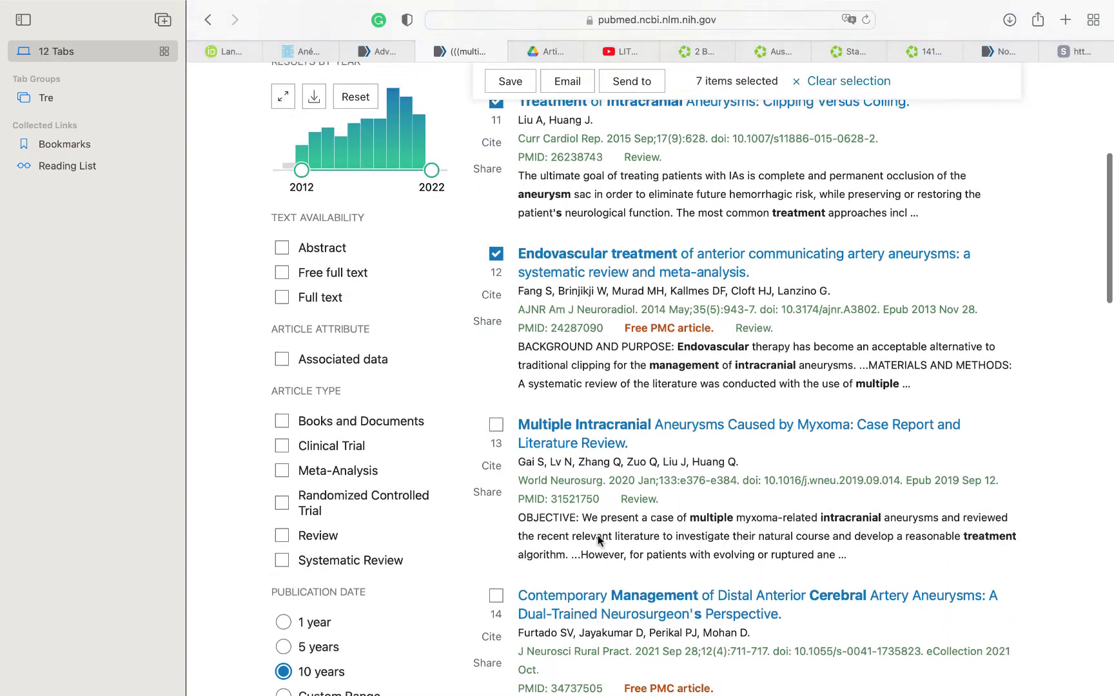
scroll(597, 541, "down", 1)
left_click(496, 202)
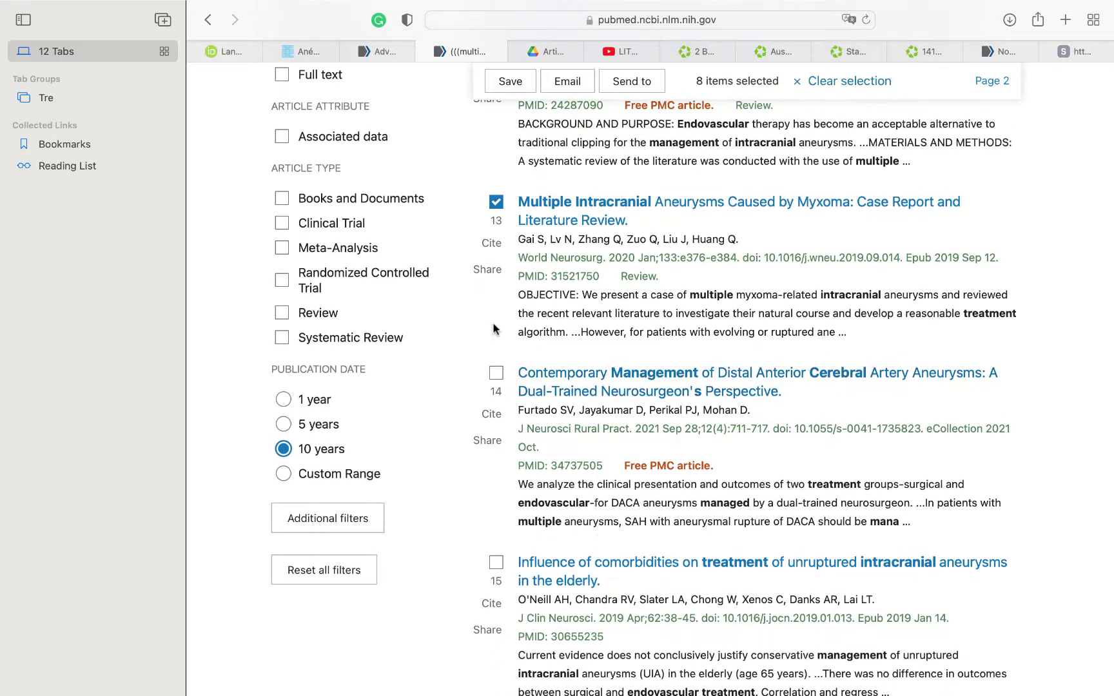
- Select result 18, the case report on endovascular management of multiple dysplastic aneurysms, on the second results page
scroll(618, 477, "down", 8)
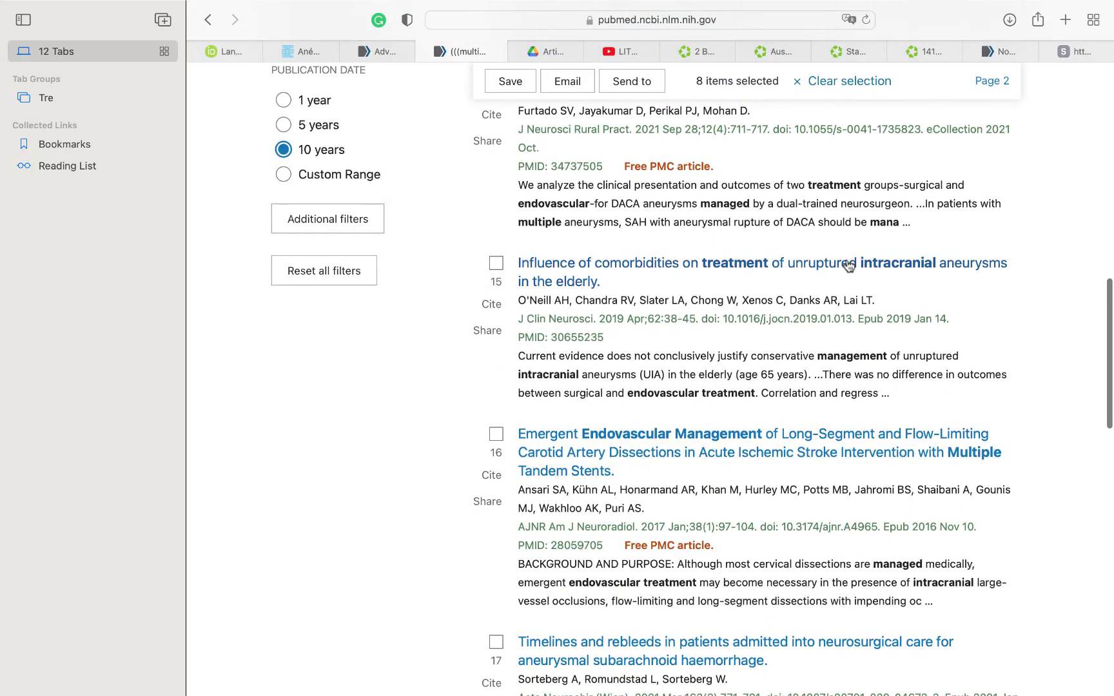
scroll(687, 463, "down", 11)
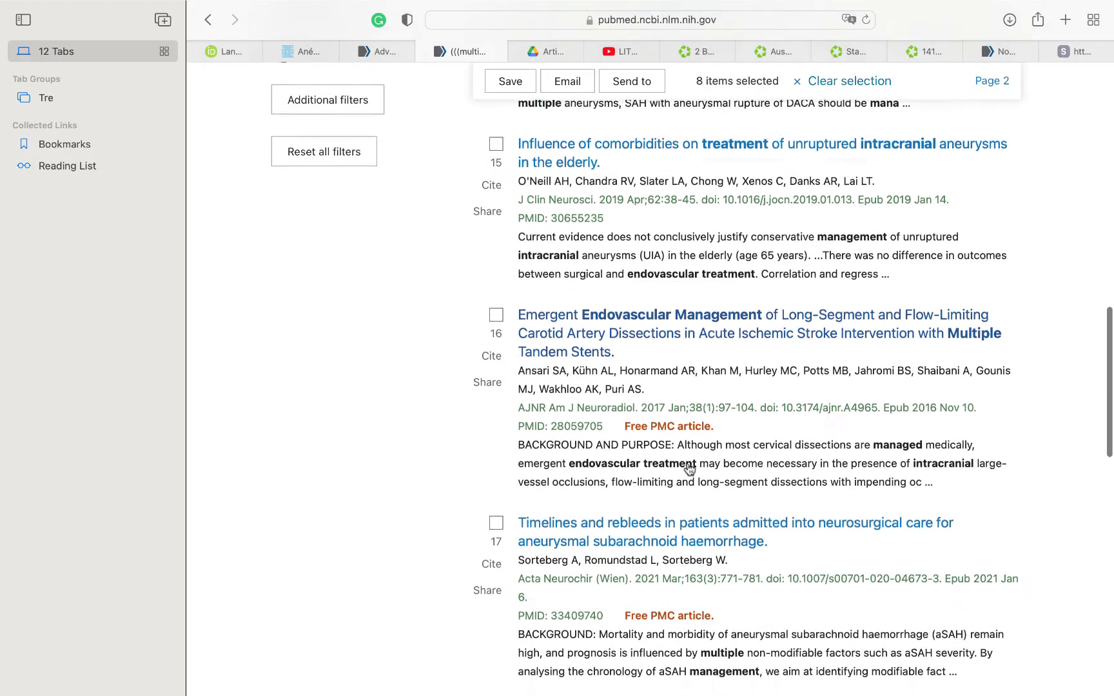
scroll(687, 462, "down", 5)
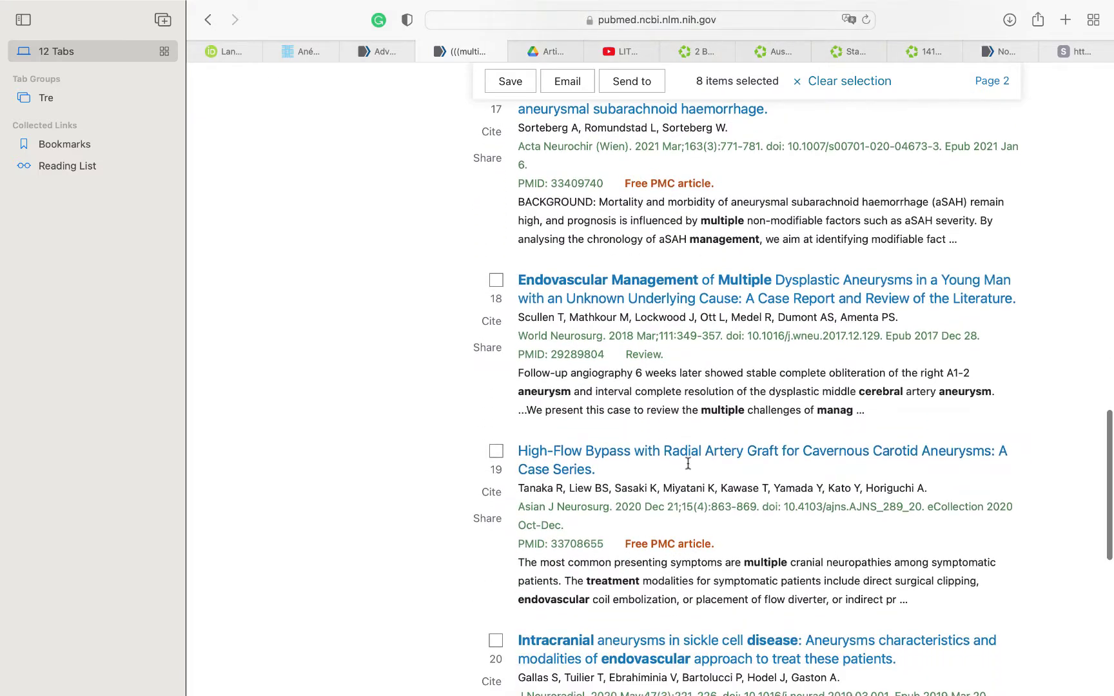
left_click(496, 228)
scroll(500, 293, "down", 3)
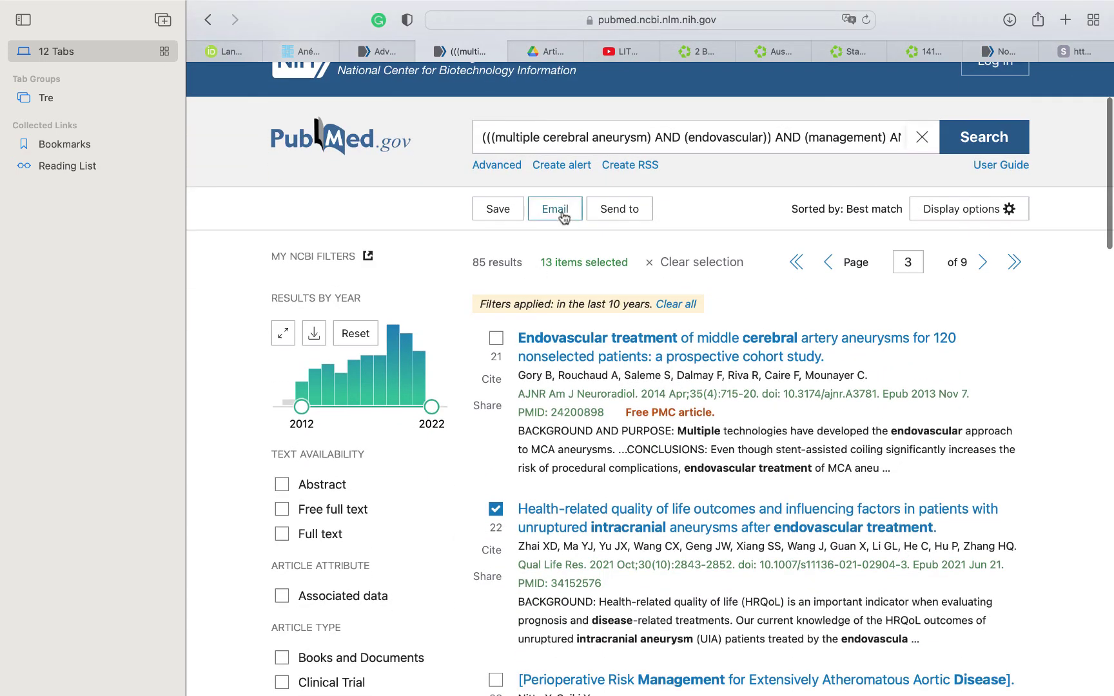
- Send the selected articles to the citation manager and create the citation file
left_click(615, 209)
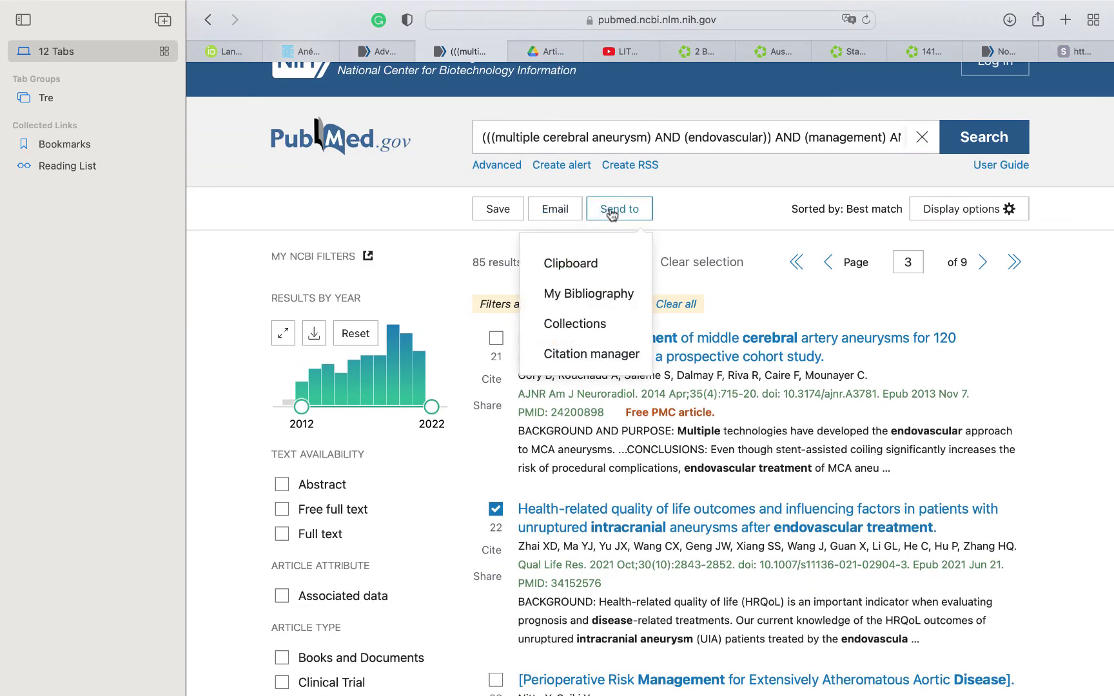
left_click(589, 355)
left_click(569, 371)
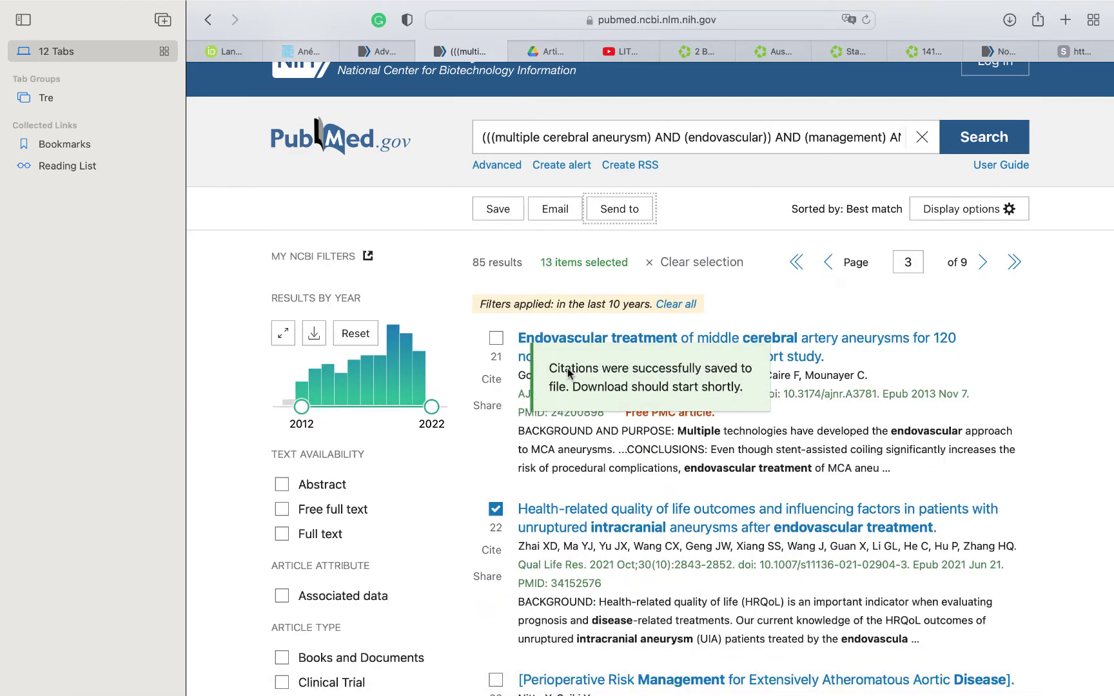
- Open result 28, "Multiples of multiple: Case series of mirror aneurysms and review of literature", in its own browser tab and switch to it
scroll(1057, 477, "down", 5)
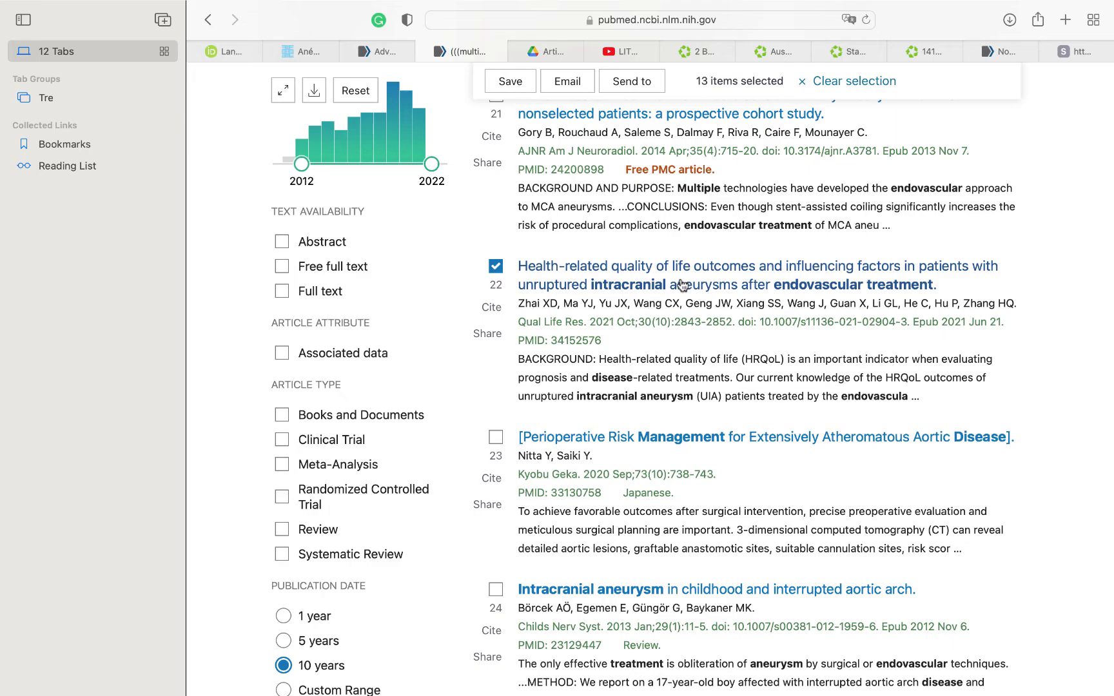
scroll(682, 284, "up", 3)
scroll(682, 284, "down", 15)
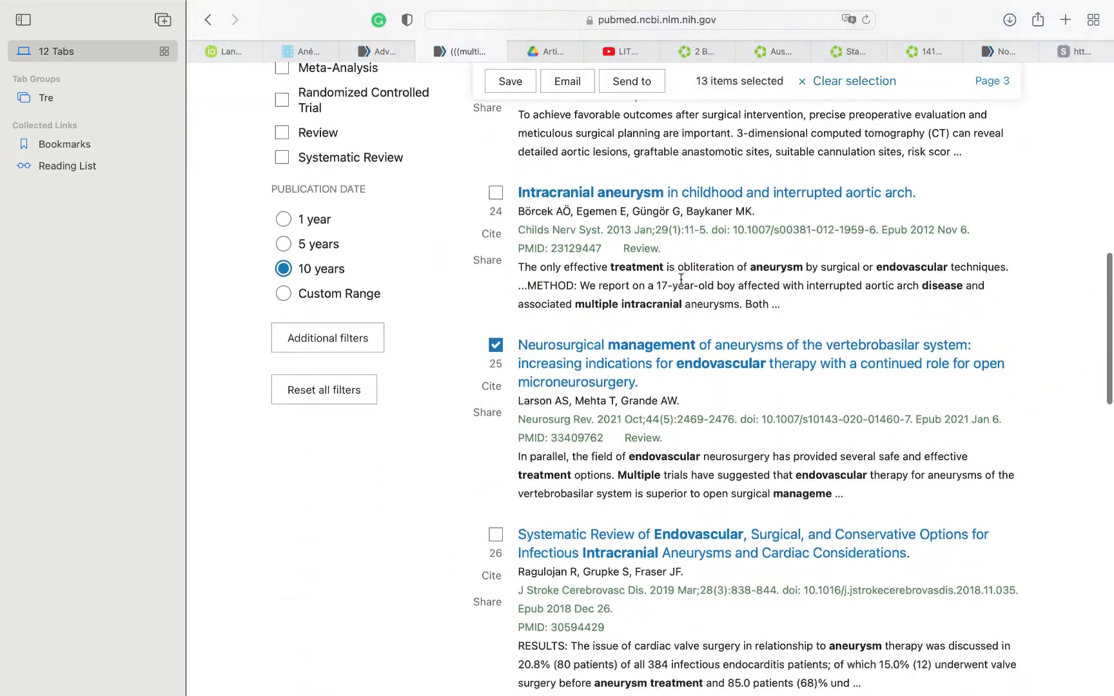
scroll(682, 285, "down", 3)
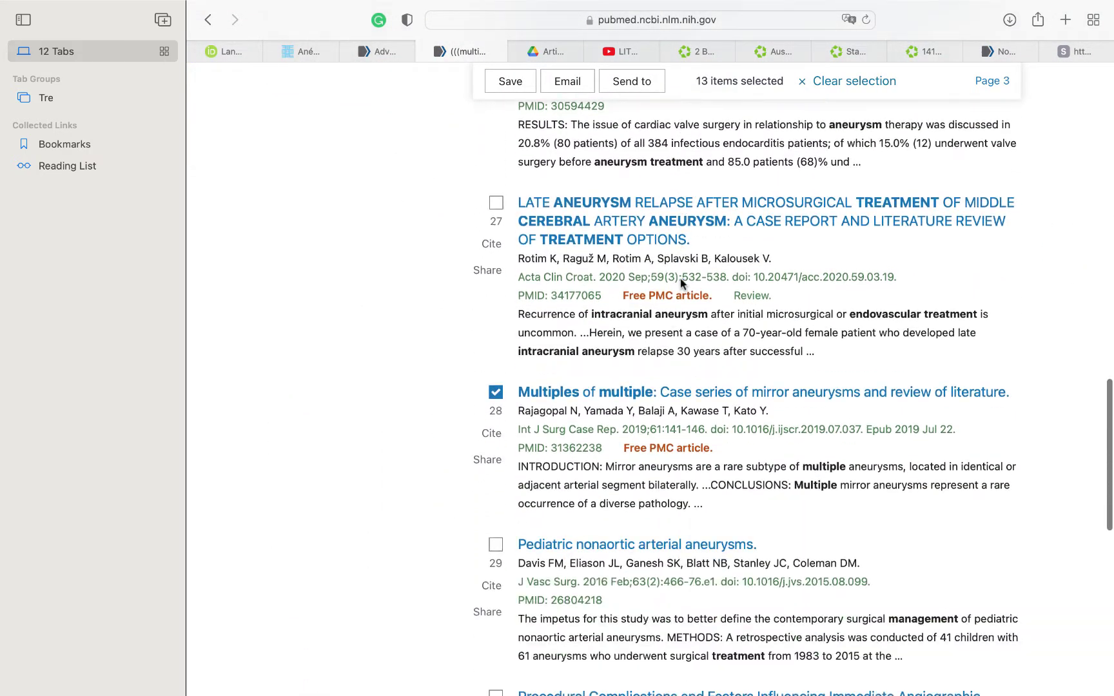
left_click(664, 393, "super")
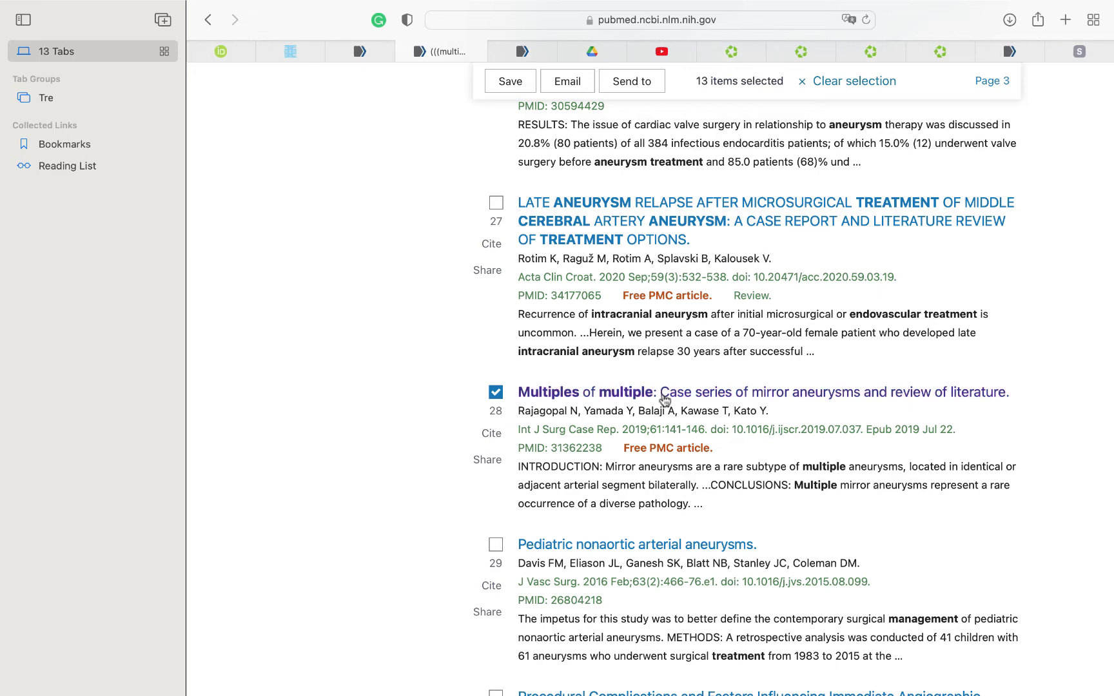
left_click(528, 51)
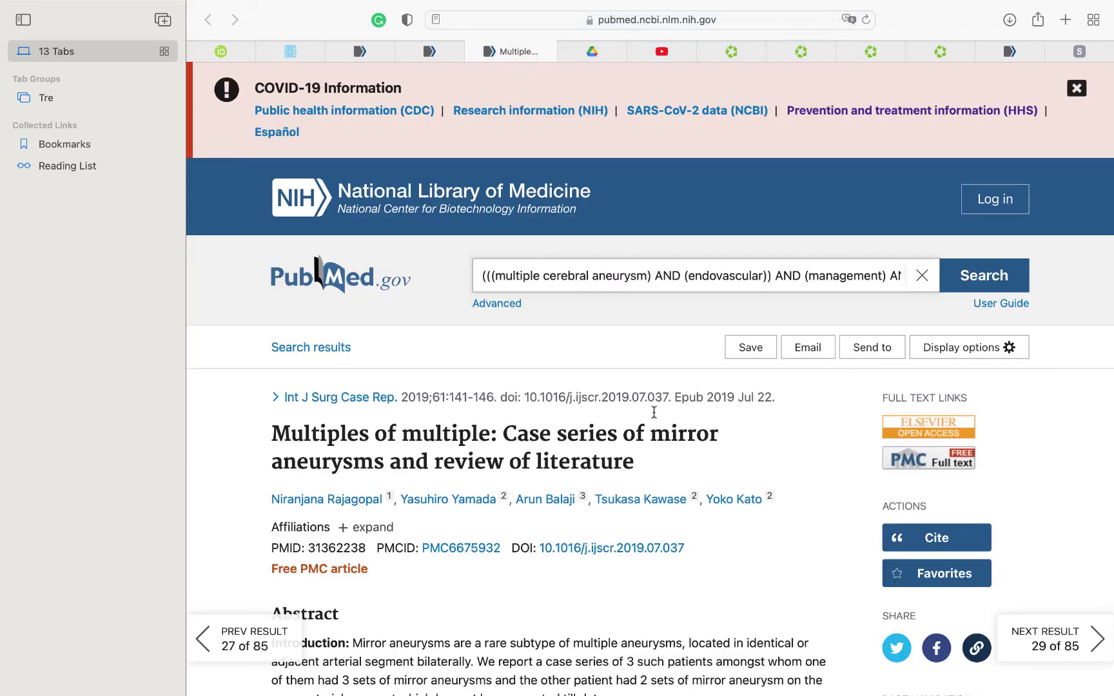
- Open the article's PMC and Elsevier full-text links in separate browser tabs
scroll(736, 414, "down", 3)
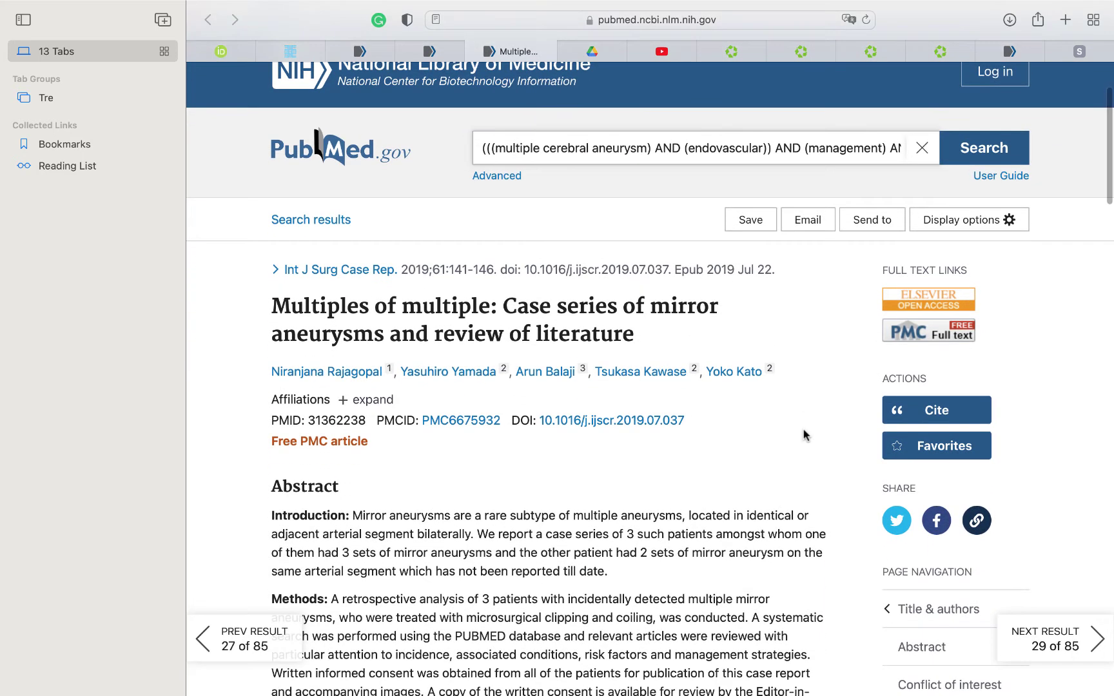
left_click(908, 335, "super")
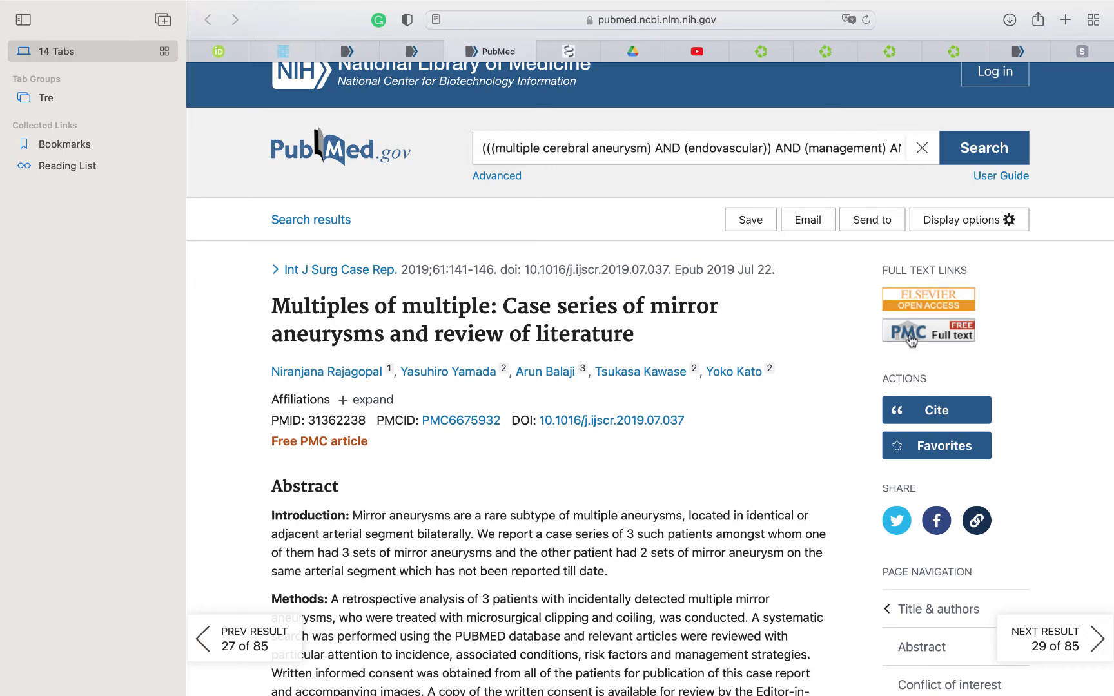
left_click(917, 305, "super")
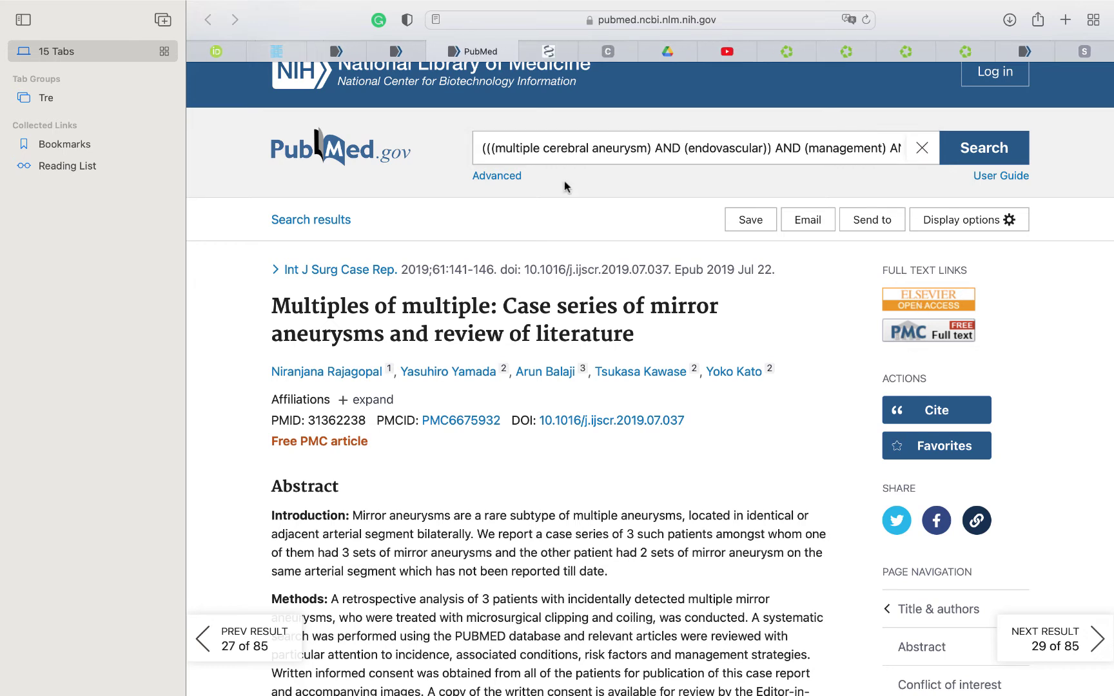
- Open the PDF version of the article from its PMC page and skim its text, figures and tables
left_click(552, 53)
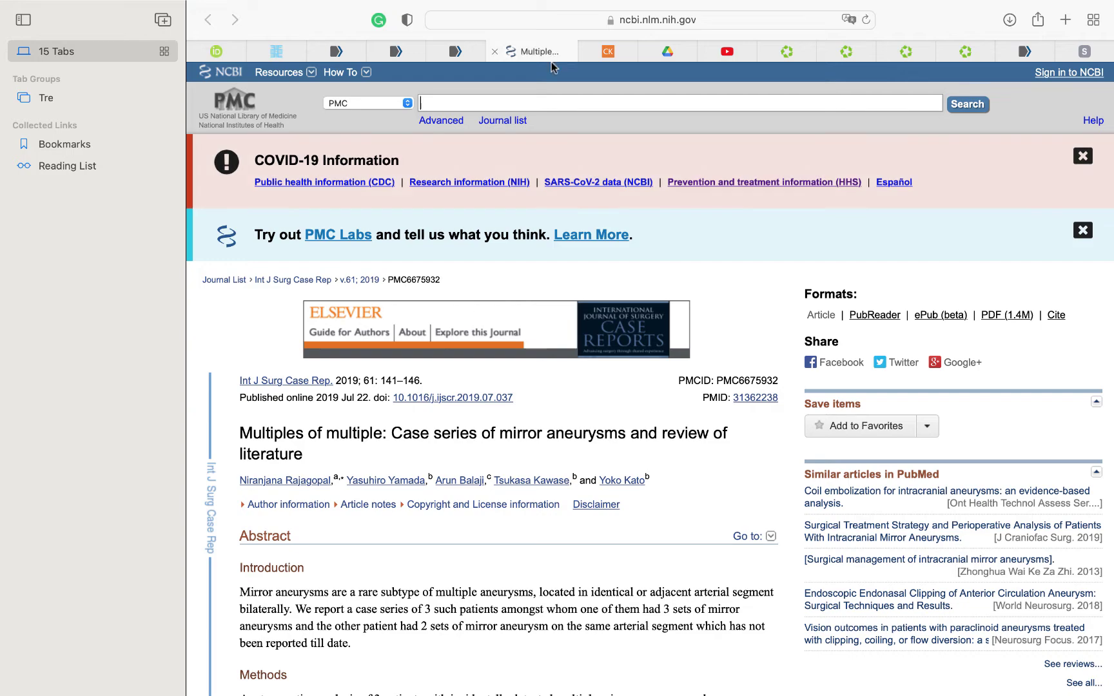
scroll(706, 494, "down", 3)
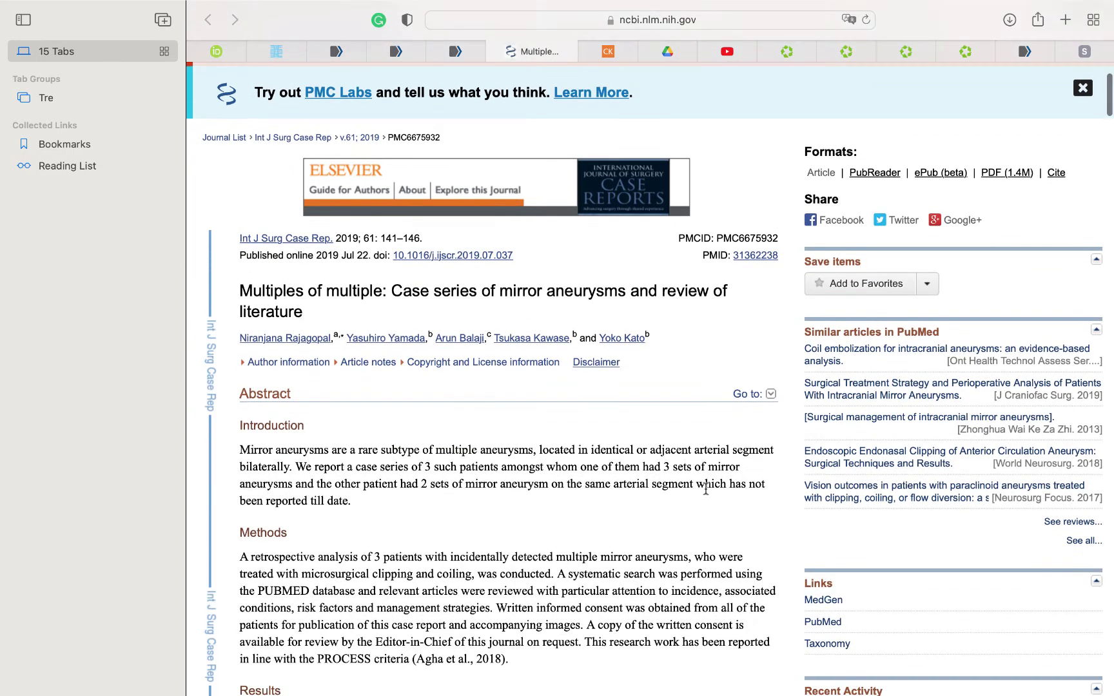
left_click(1004, 173)
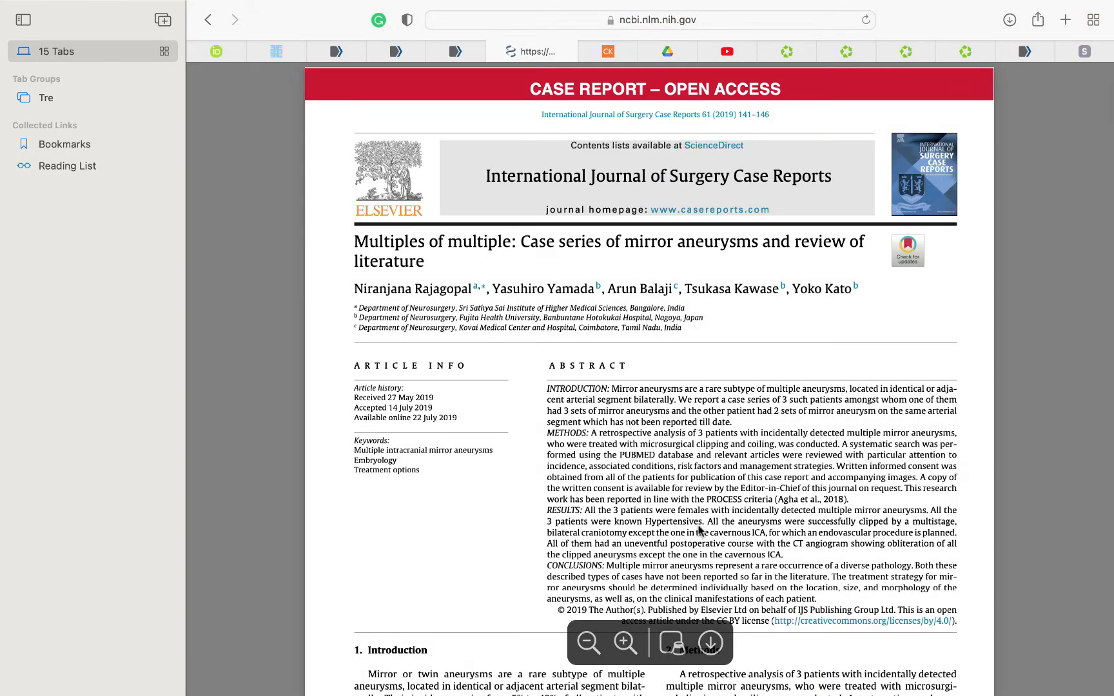
scroll(775, 299, "down", 2)
scroll(776, 299, "down", 15)
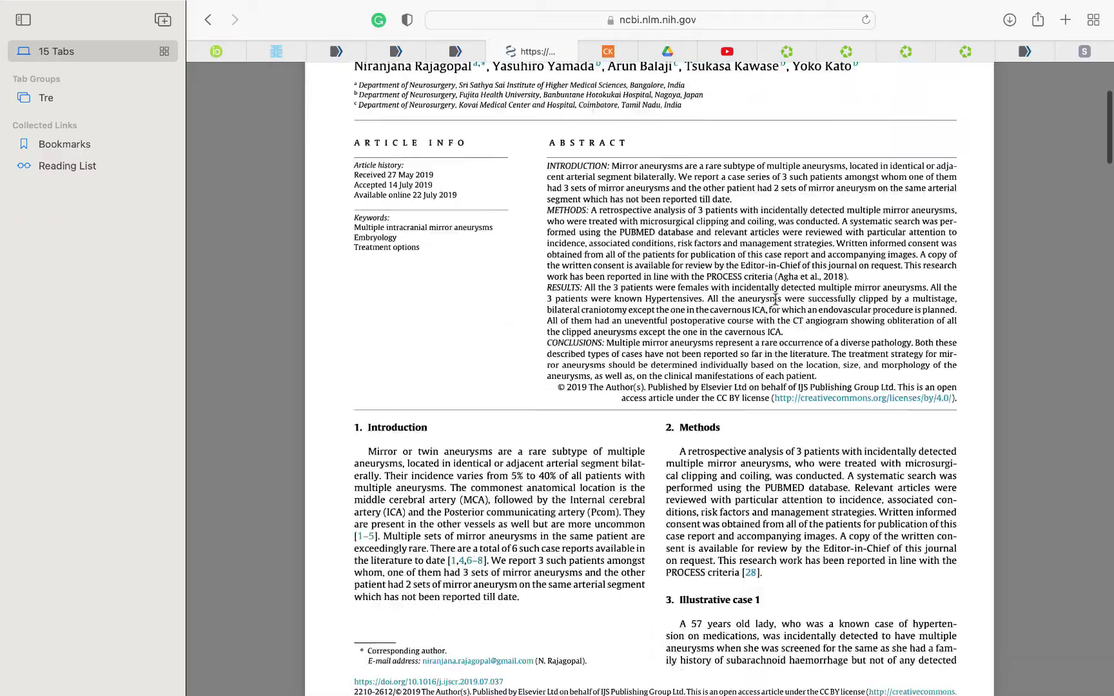
scroll(775, 300, "down", 10)
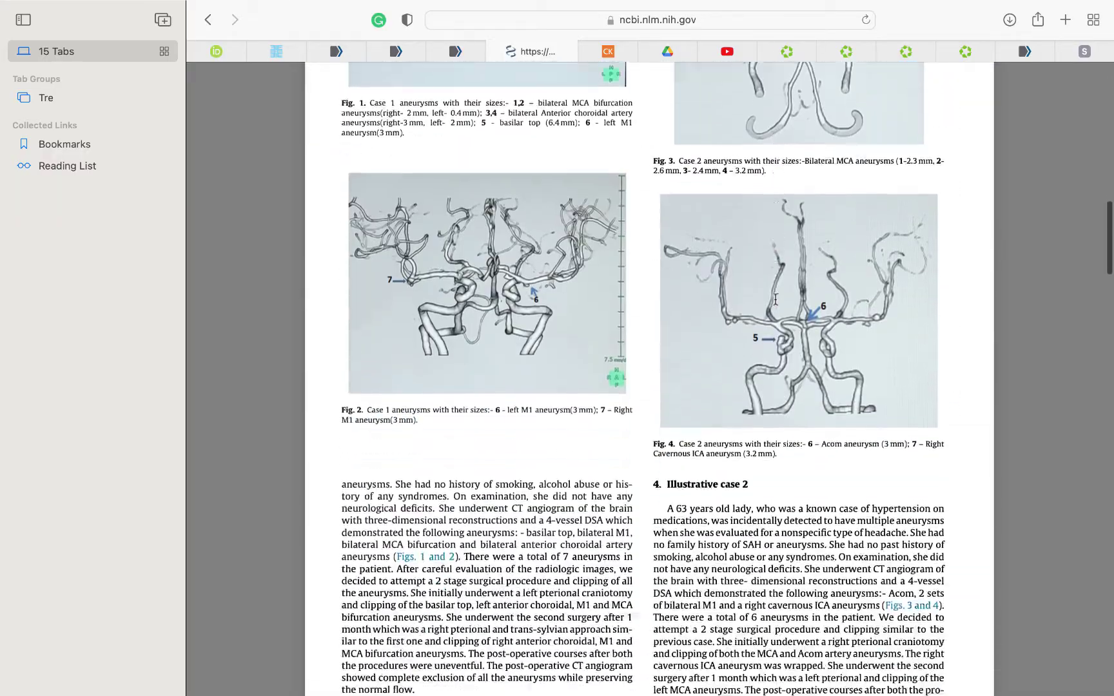
scroll(777, 439, "down", 20)
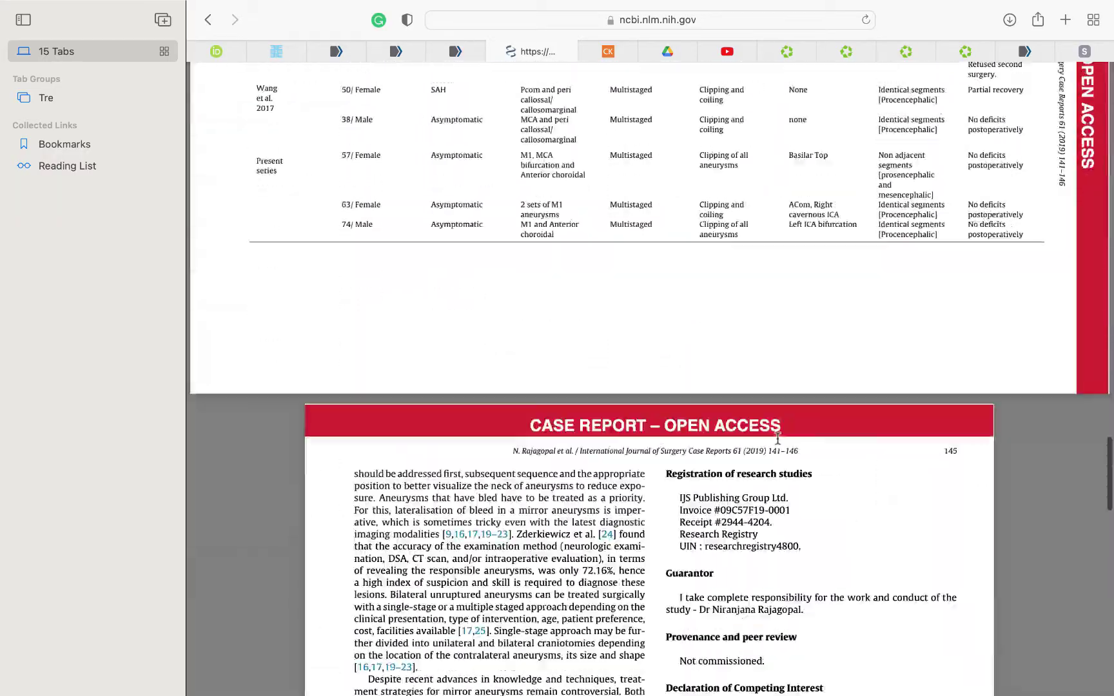
- Close the PMC PDF, view the article's ClinicalKey page and its PDF version, and close both tabs
key("super+Up")
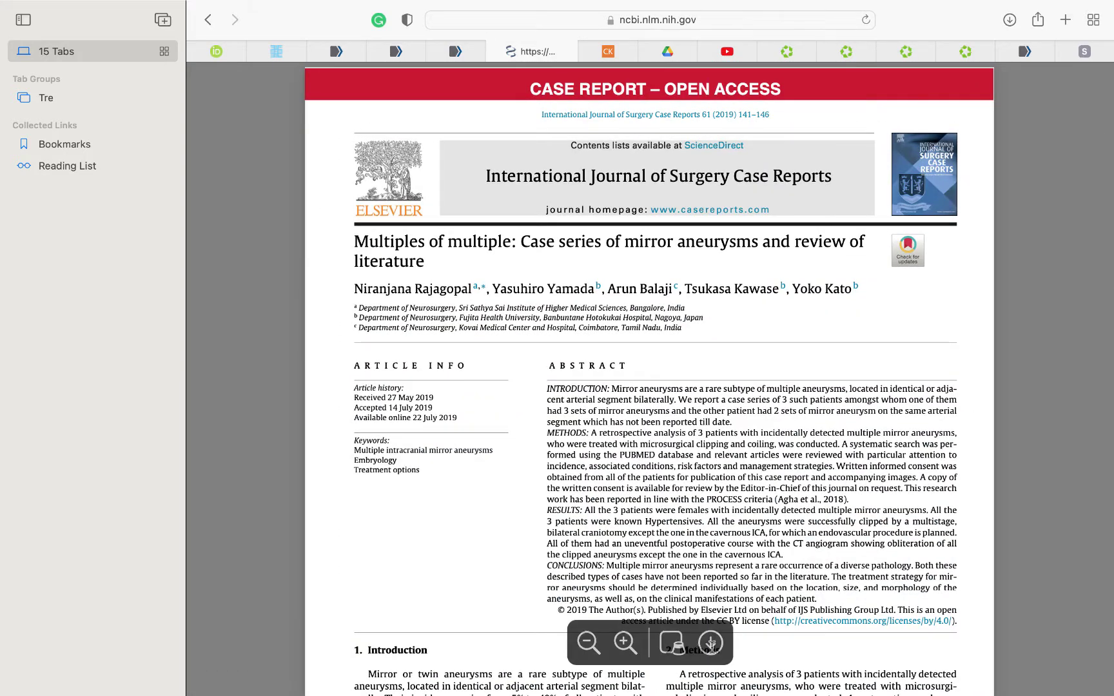
left_click(495, 51)
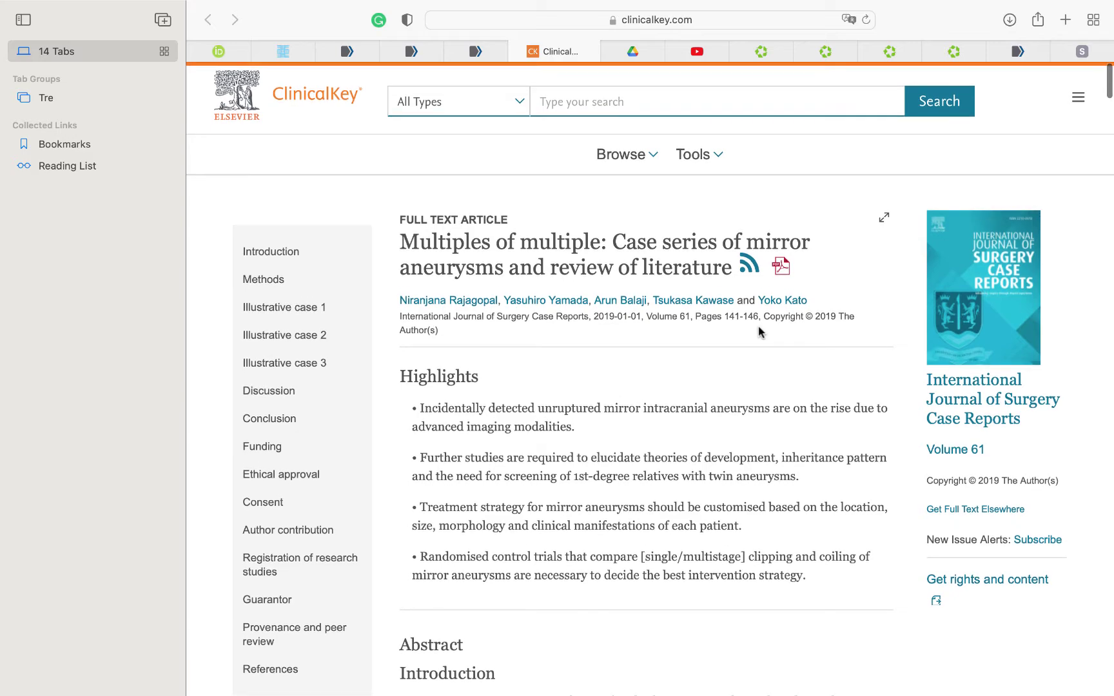
scroll(758, 328, "down", 4)
scroll(759, 329, "up", 5)
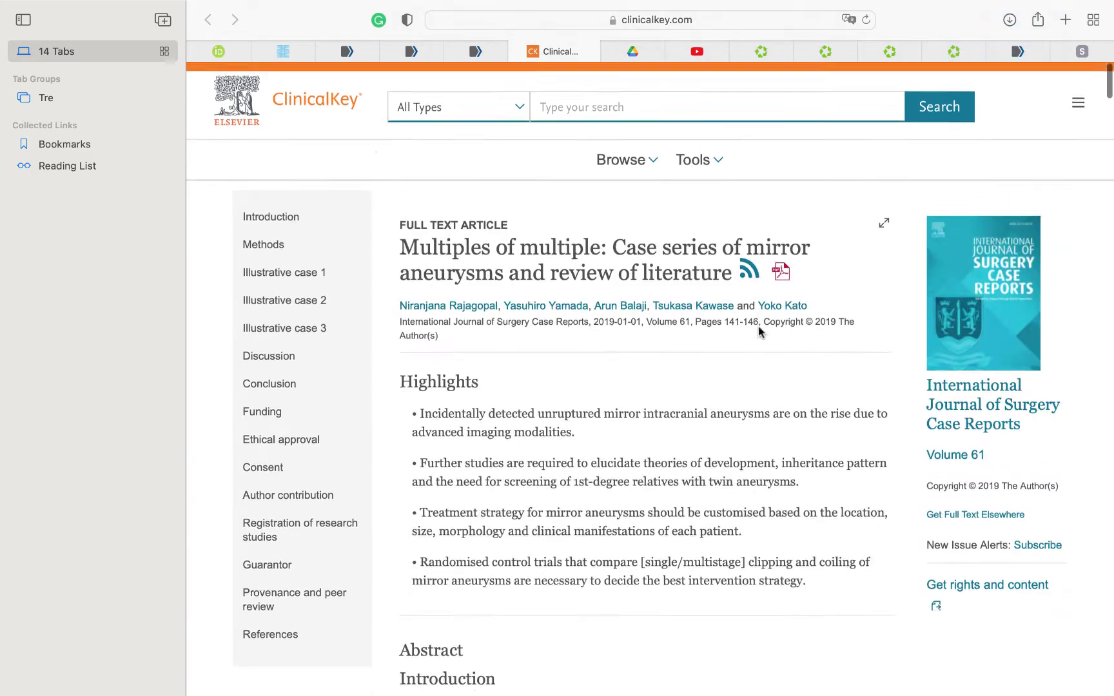
left_click(782, 264)
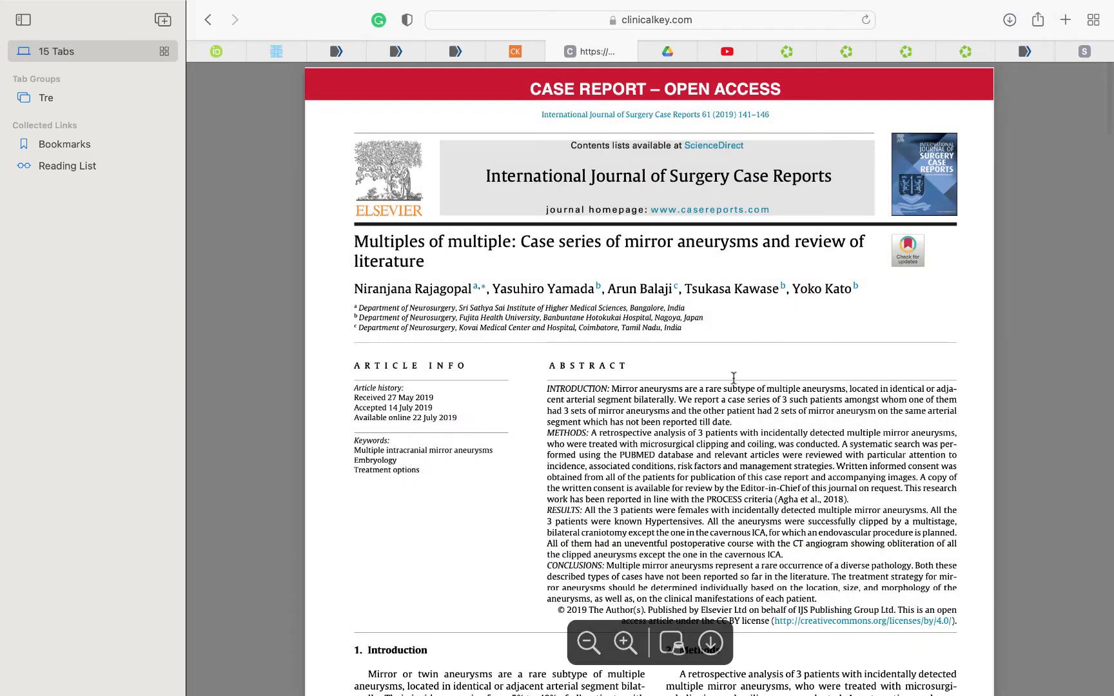
left_click(556, 51)
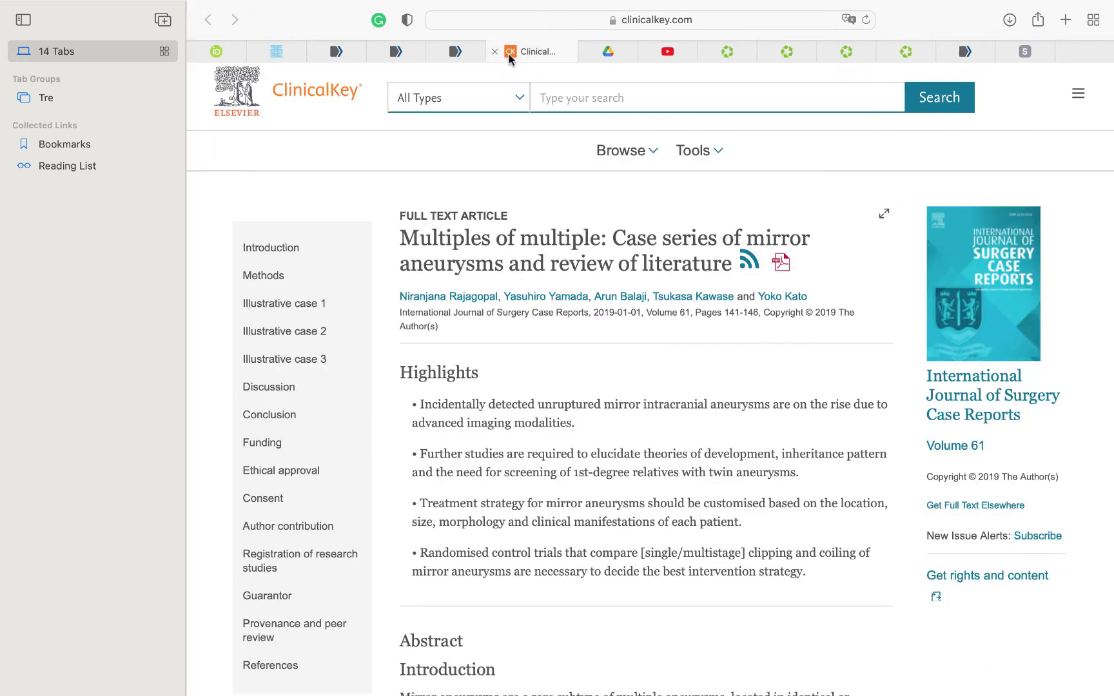
left_click(495, 52)
- Reopen the article's Elsevier full text from its PubMed record, go to the References section and decline the feedback survey
scroll(534, 204, "down", 3)
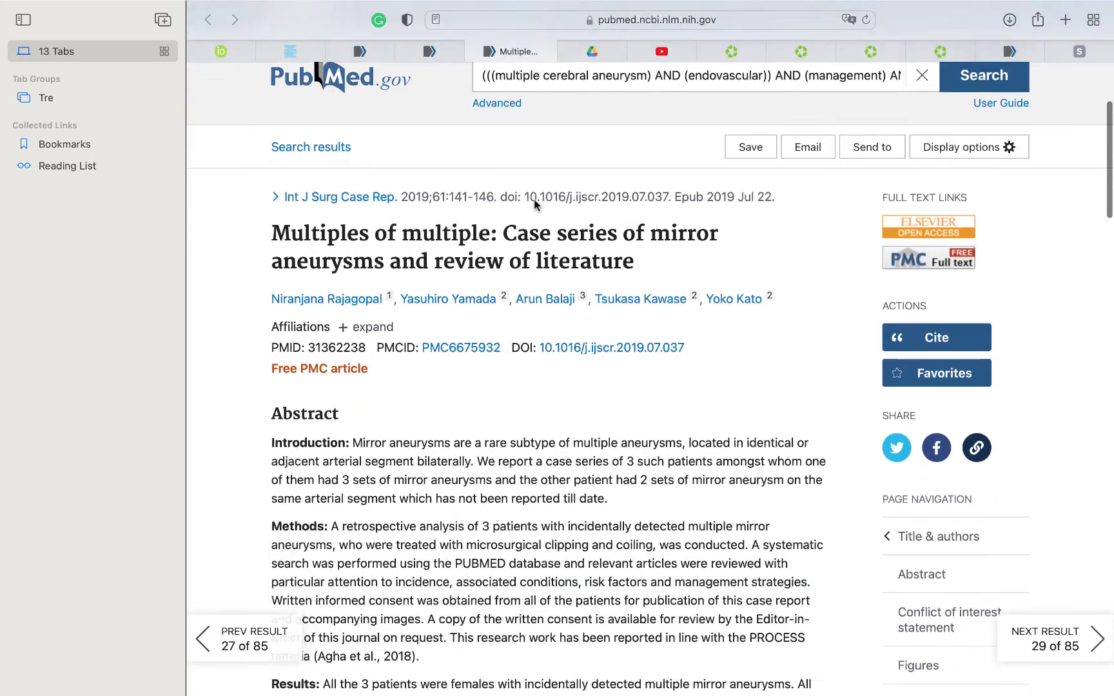
scroll(656, 423, "down", 3)
scroll(773, 432, "up", 10)
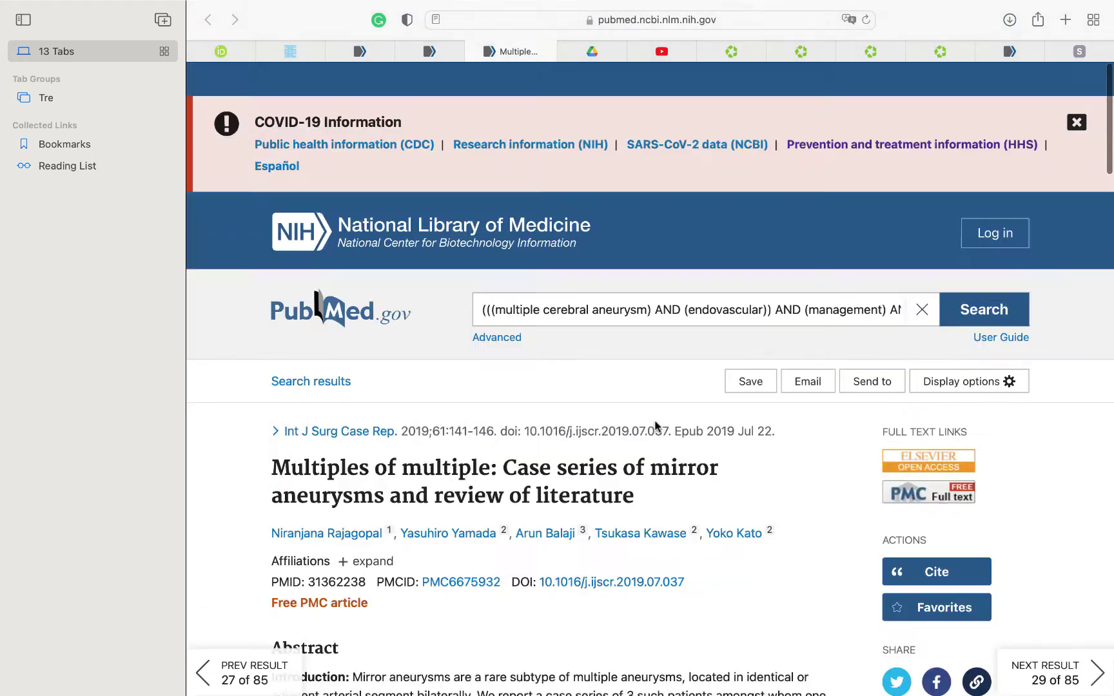
left_click(939, 428)
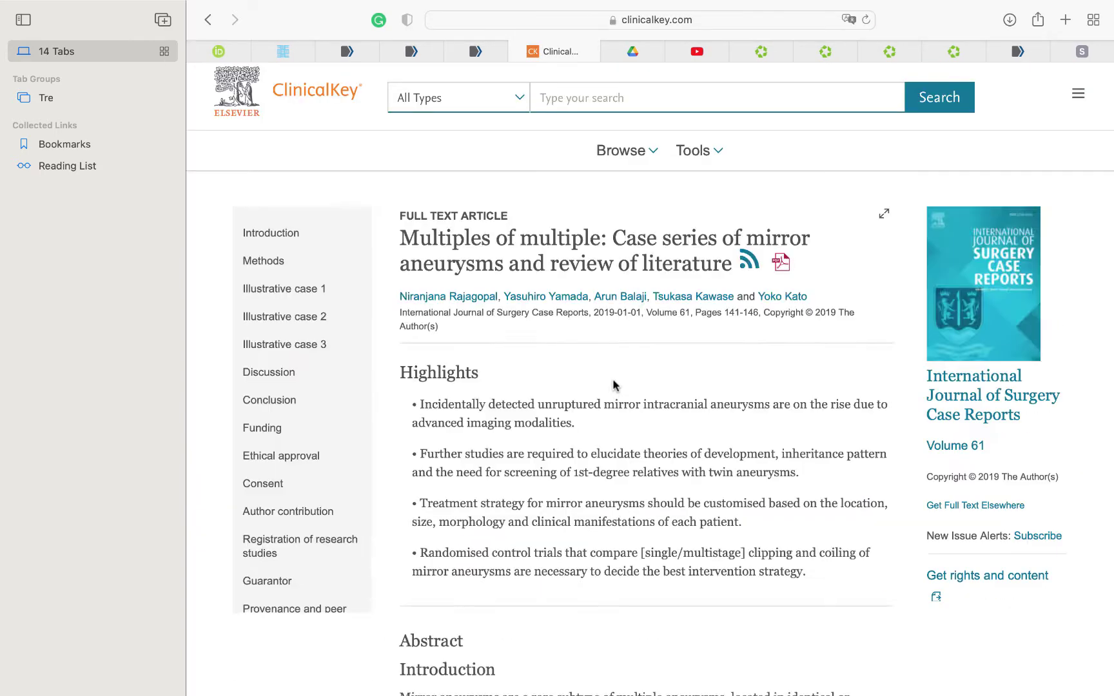
scroll(613, 385, "down", 8)
left_click(281, 625)
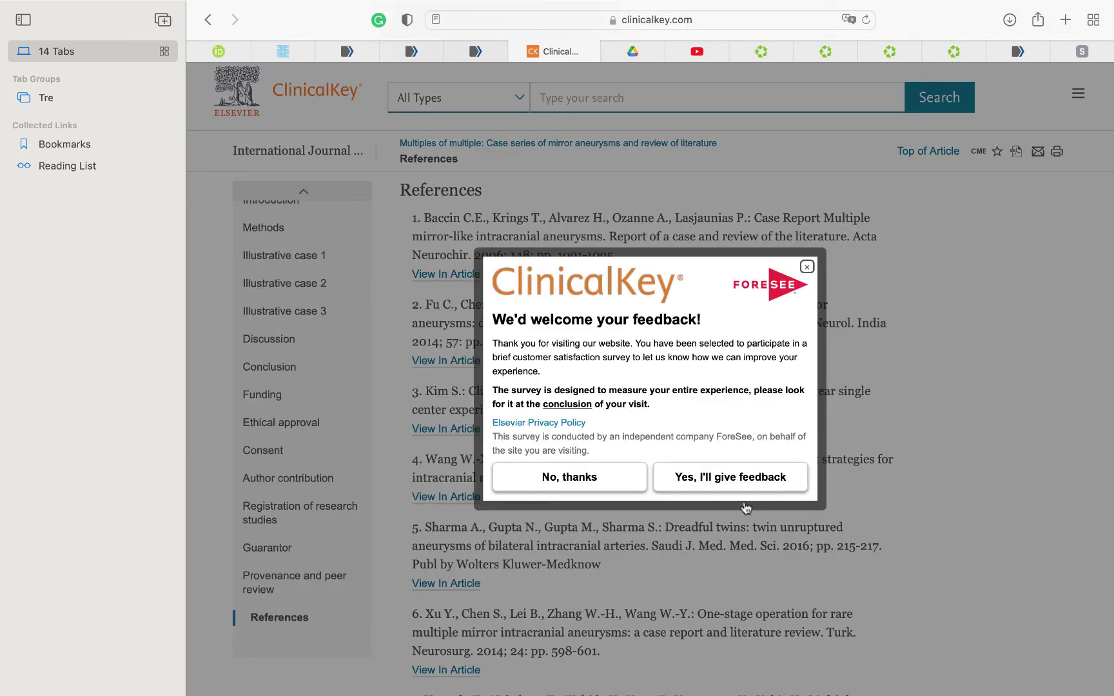
left_click(592, 478)
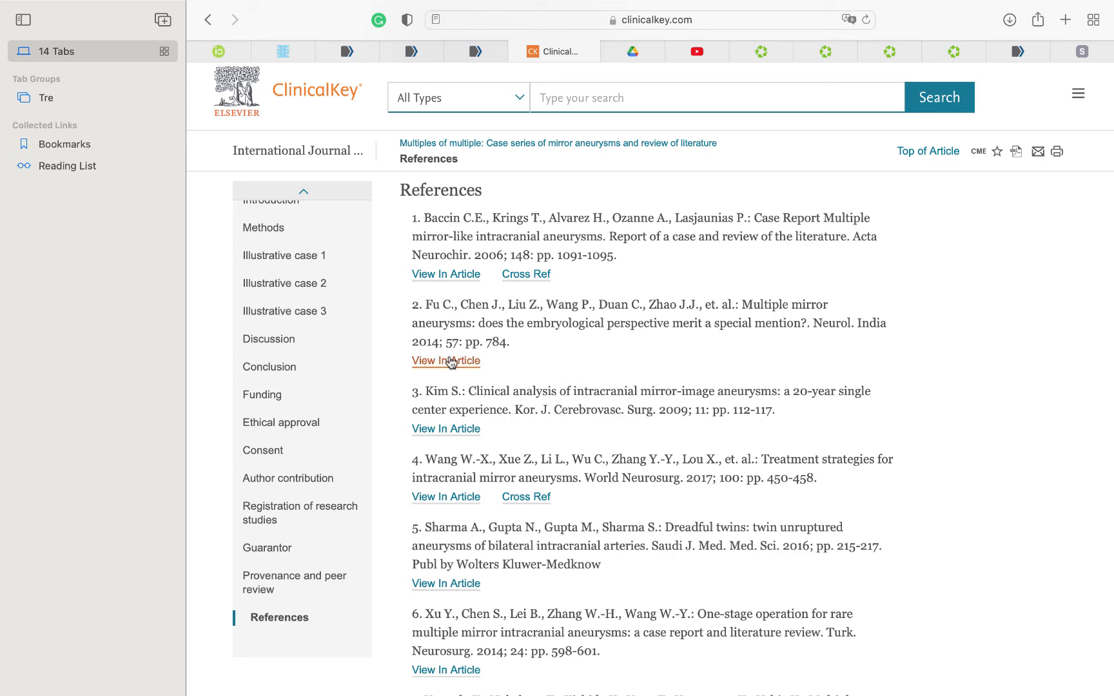
- Check where reference 2 is cited in the Introduction and trace the citation back to the reference list
left_click(448, 363)
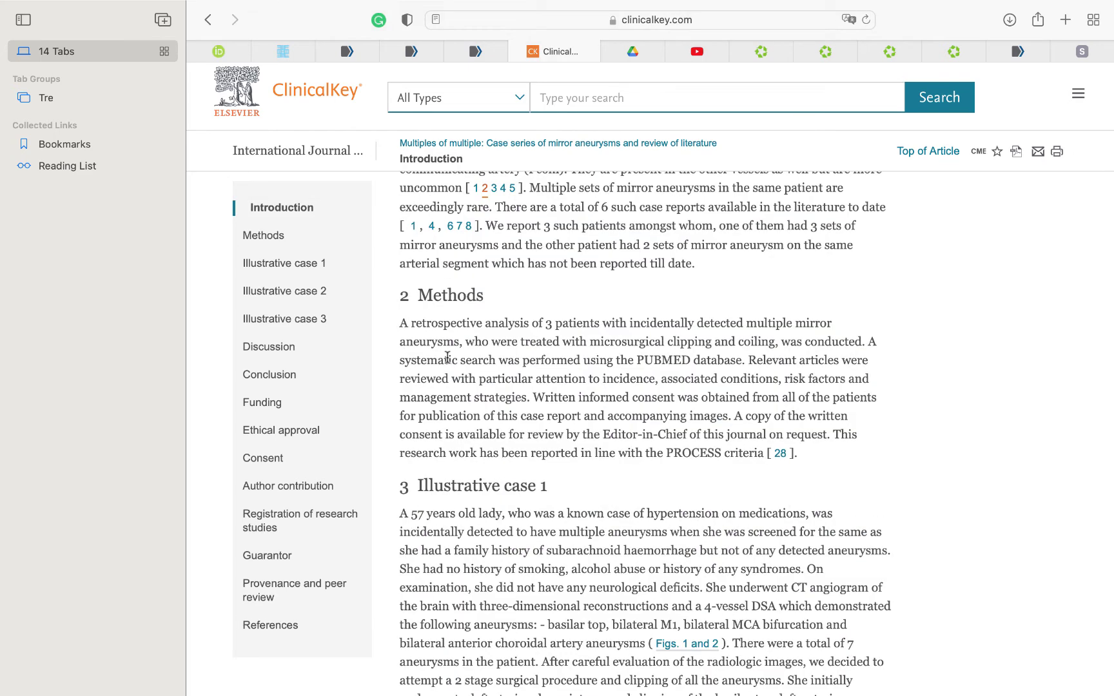
mouse_move(487, 195)
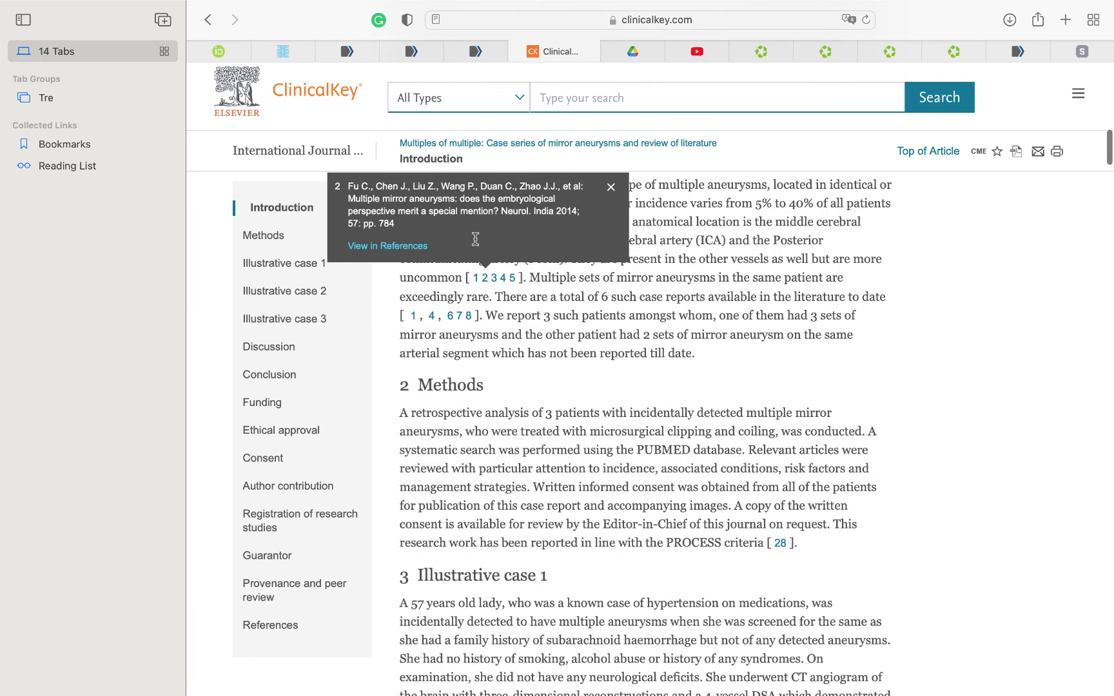
left_click(382, 247)
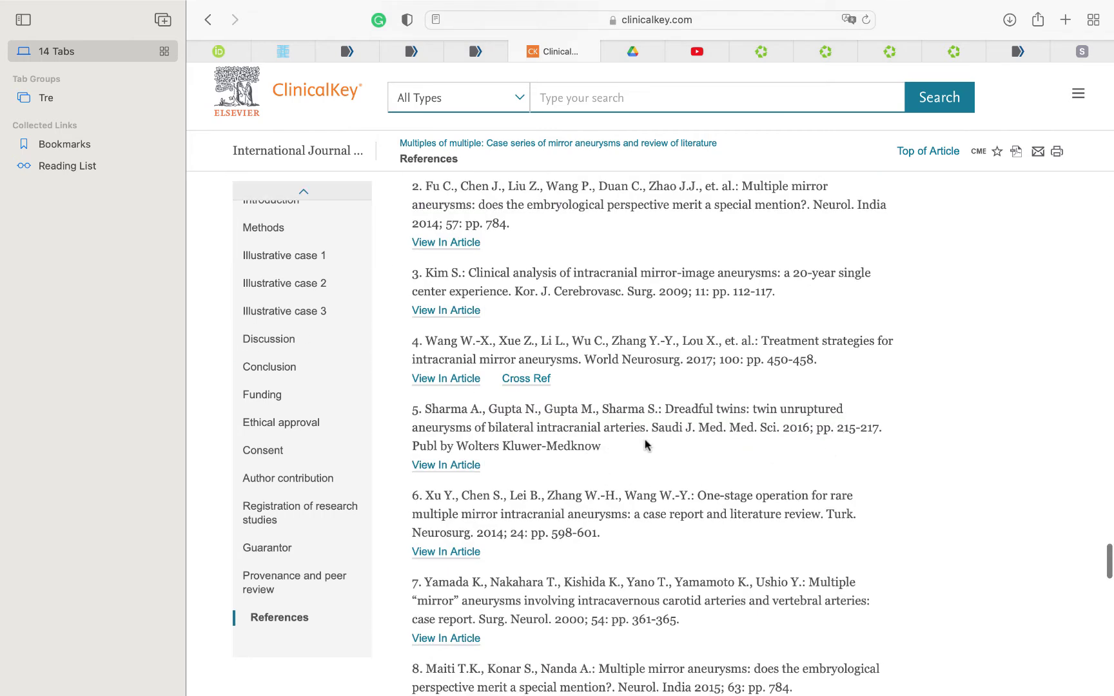
left_click_drag(882, 432, 428, 410)
key("super+bracketleft")
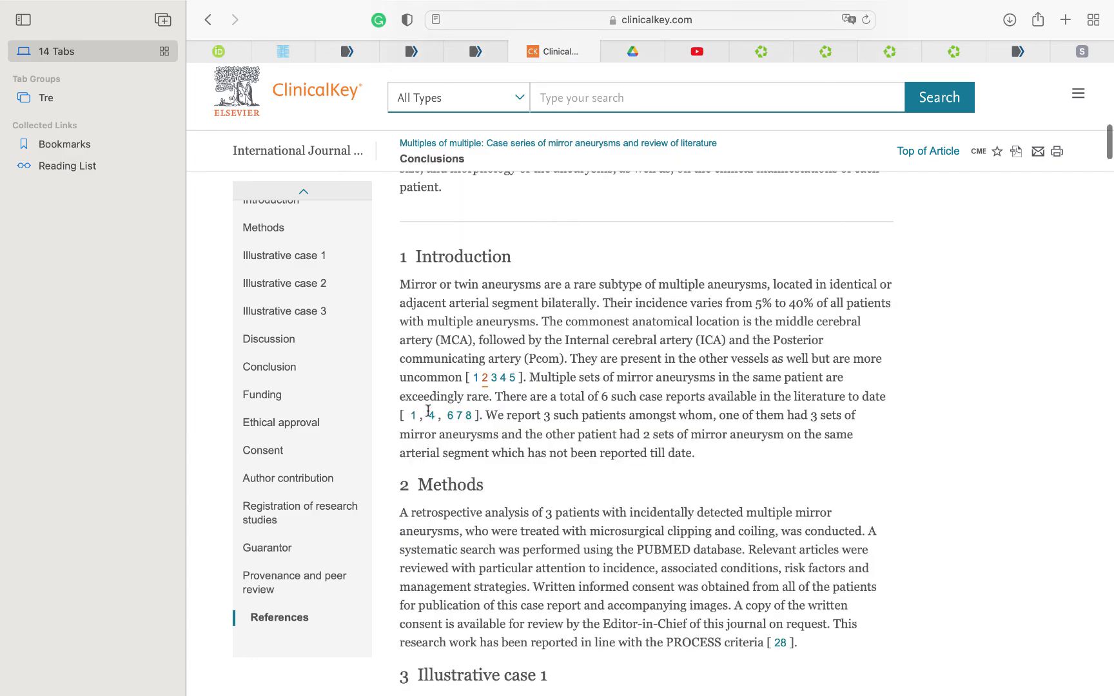
- Look up the cited article "Treatment of multiple intracranial aneurysms with 1-stage coiling" in Google Scholar and open its ajnr.org PDF
scroll(821, 440, "down", 20)
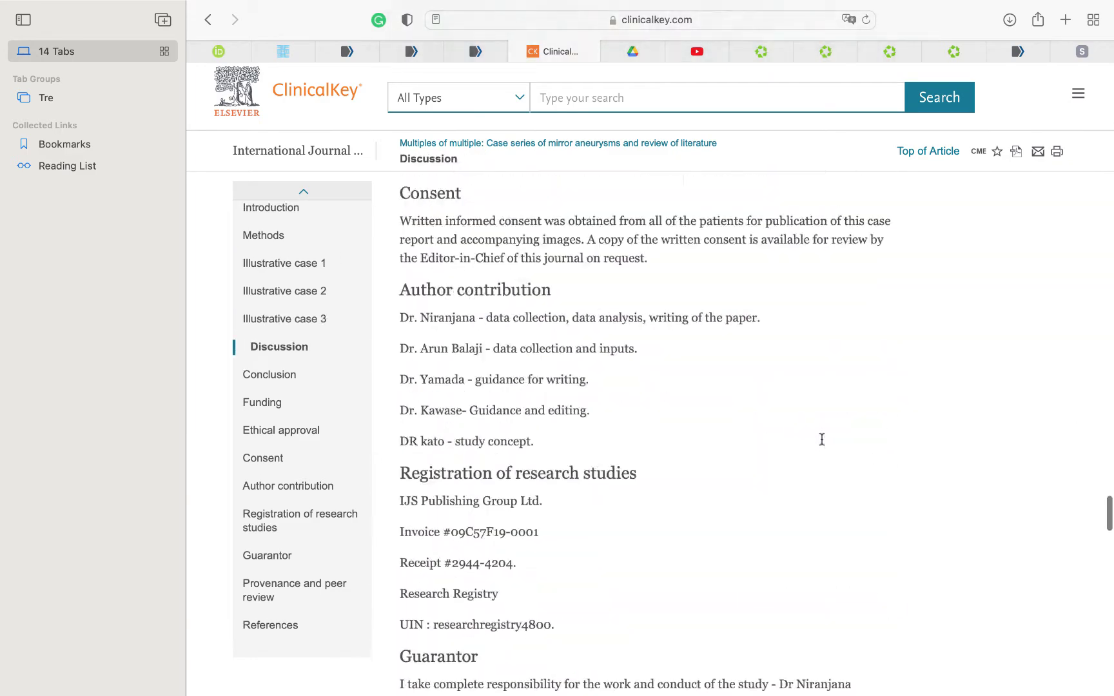
left_click(311, 616)
left_click_drag(423, 526, 879, 543)
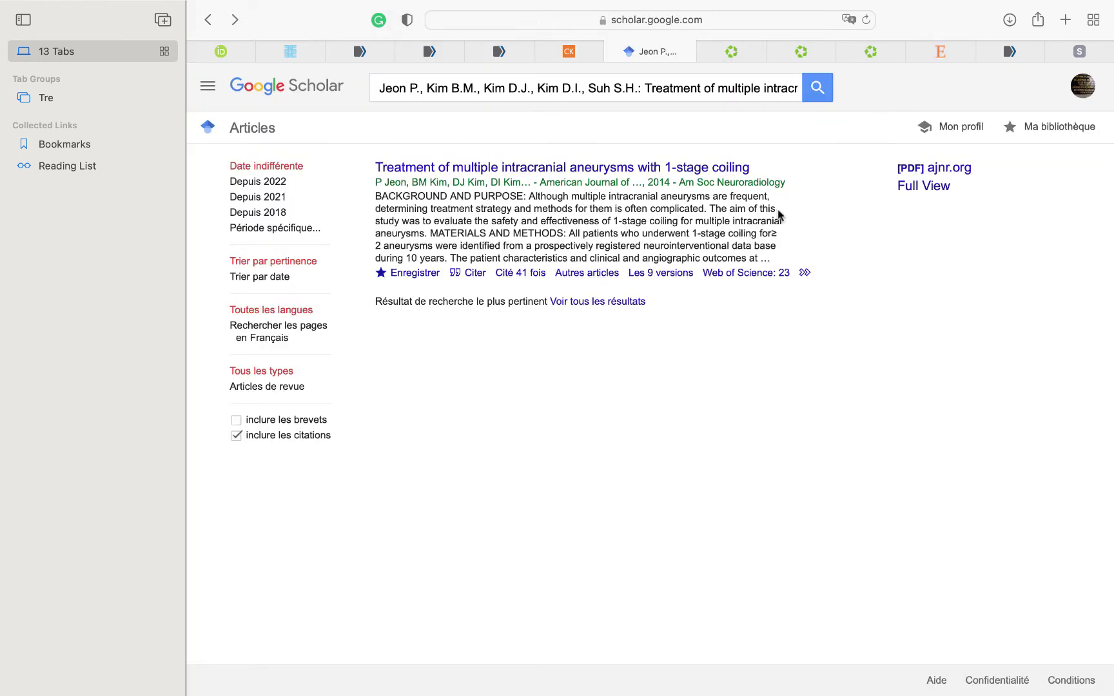
left_click(918, 174, "super")
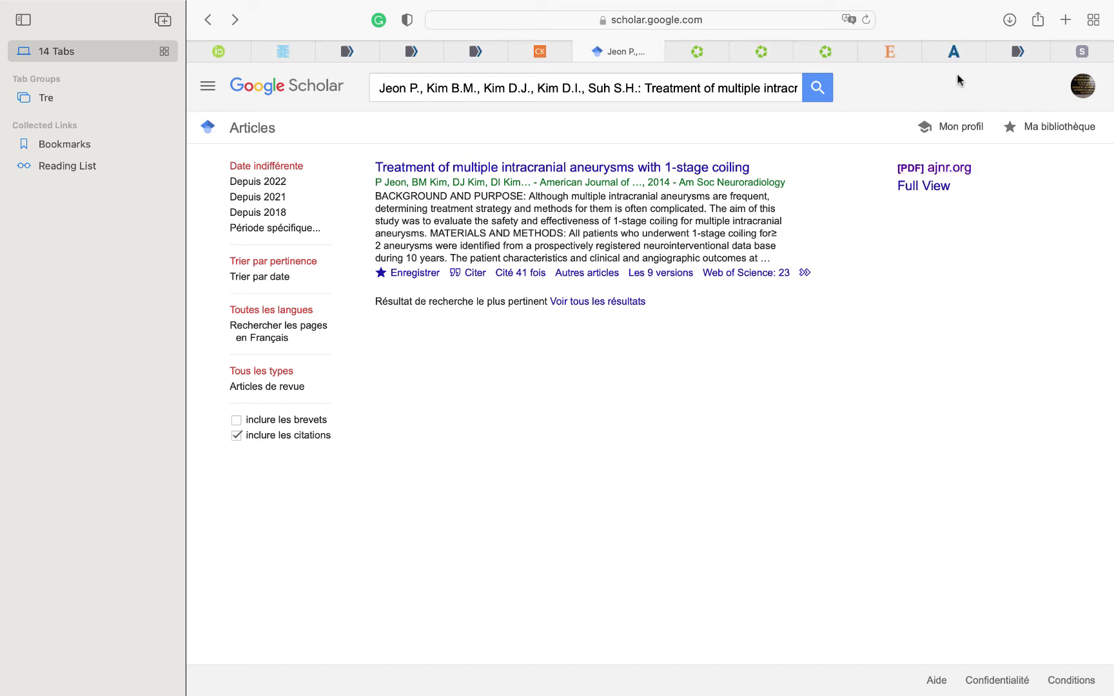
left_click(954, 51)
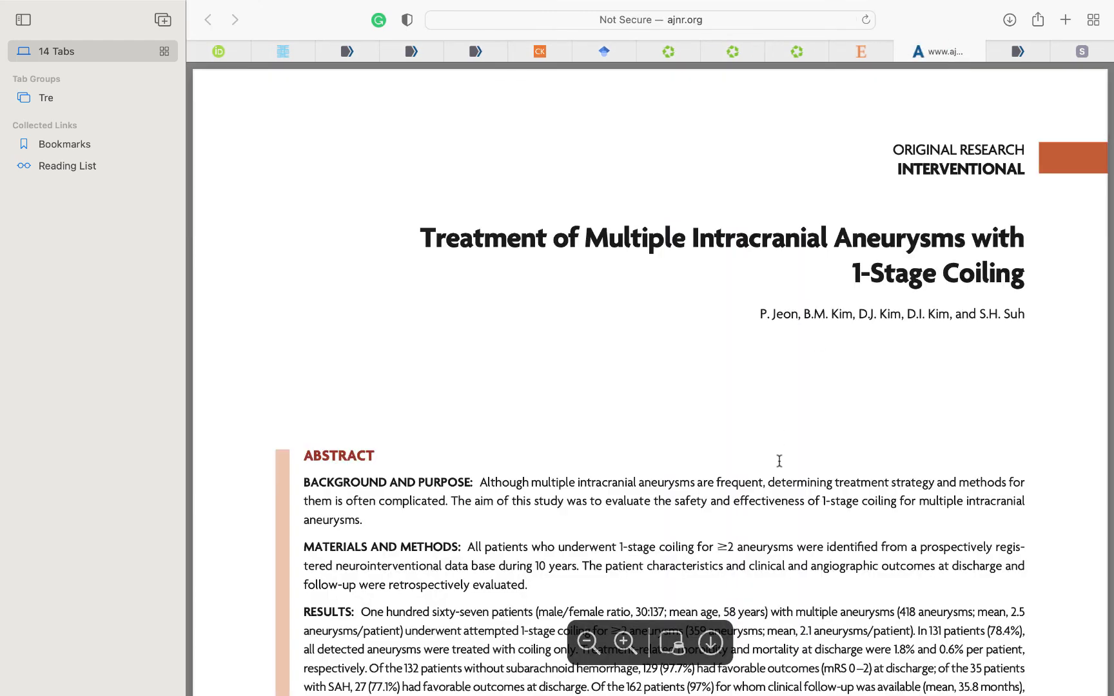
- Skim the abstract, patient characteristics table and results of the 1-stage coiling PDF, and close it
scroll(785, 474, "down", 5)
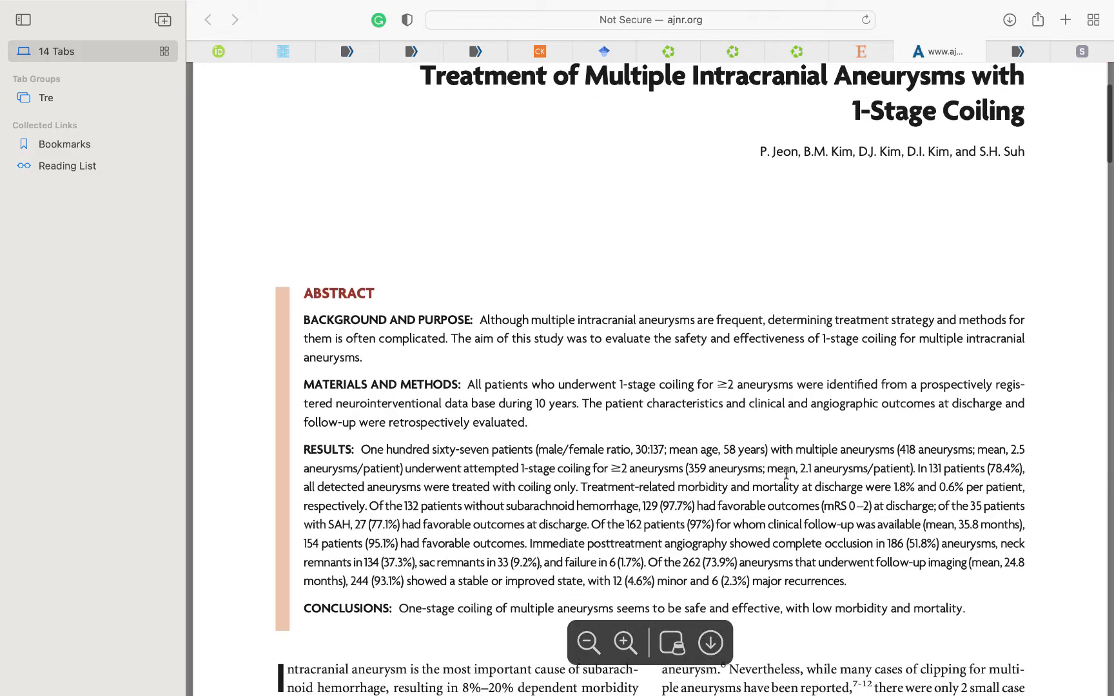
scroll(786, 473, "down", 12)
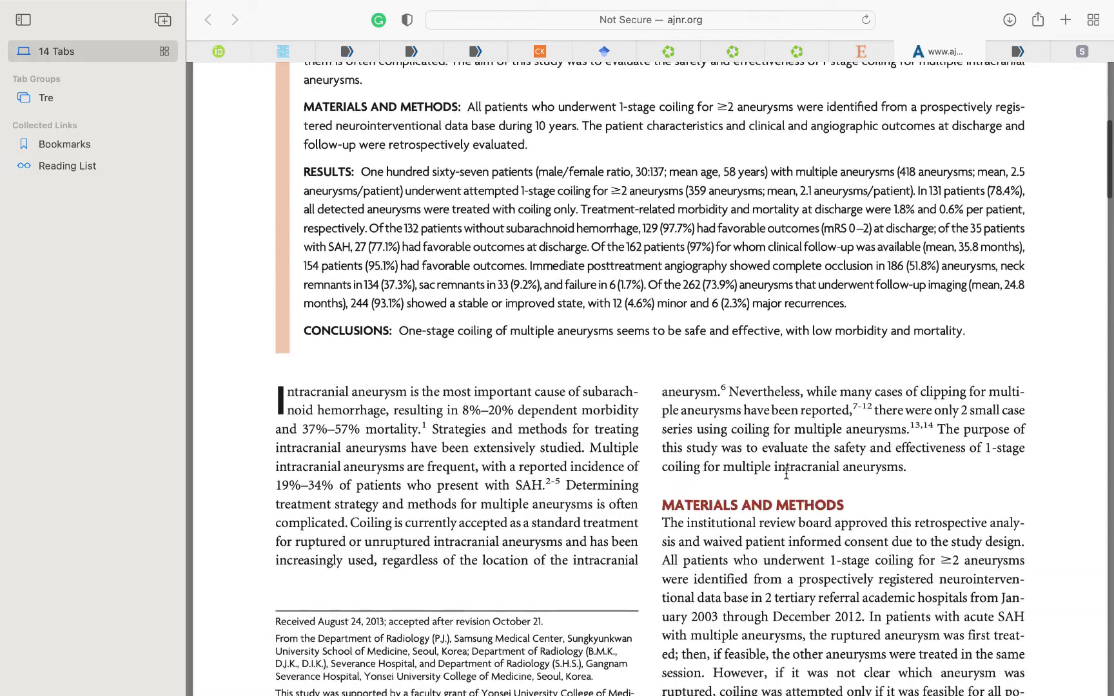
scroll(786, 473, "down", 8)
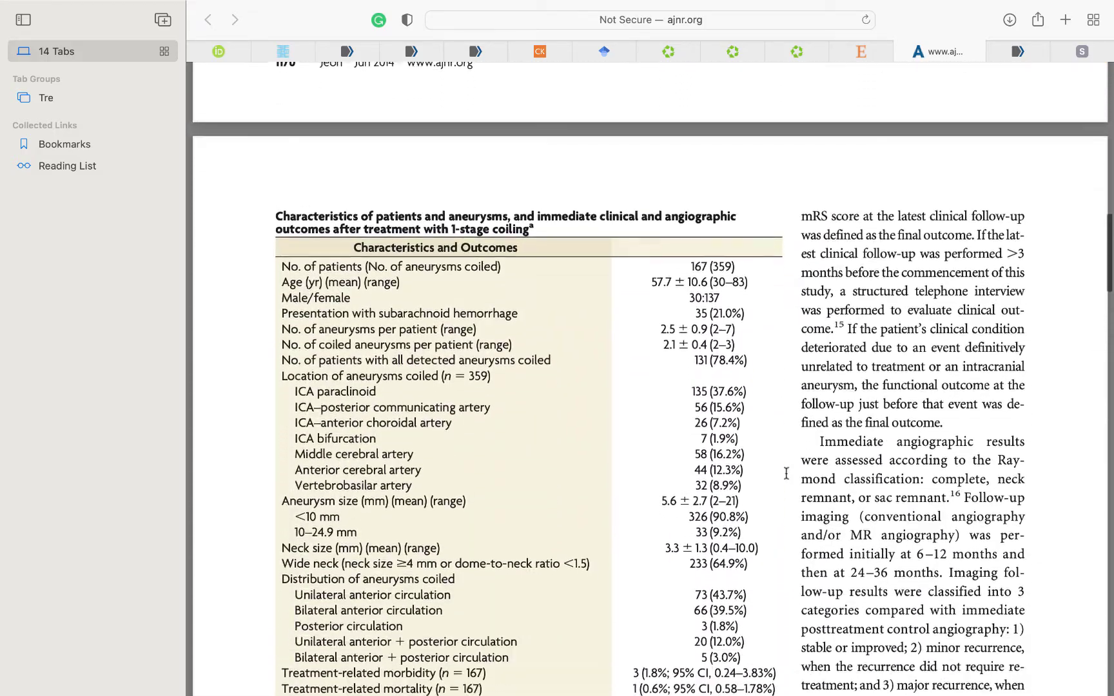
scroll(785, 474, "down", 3)
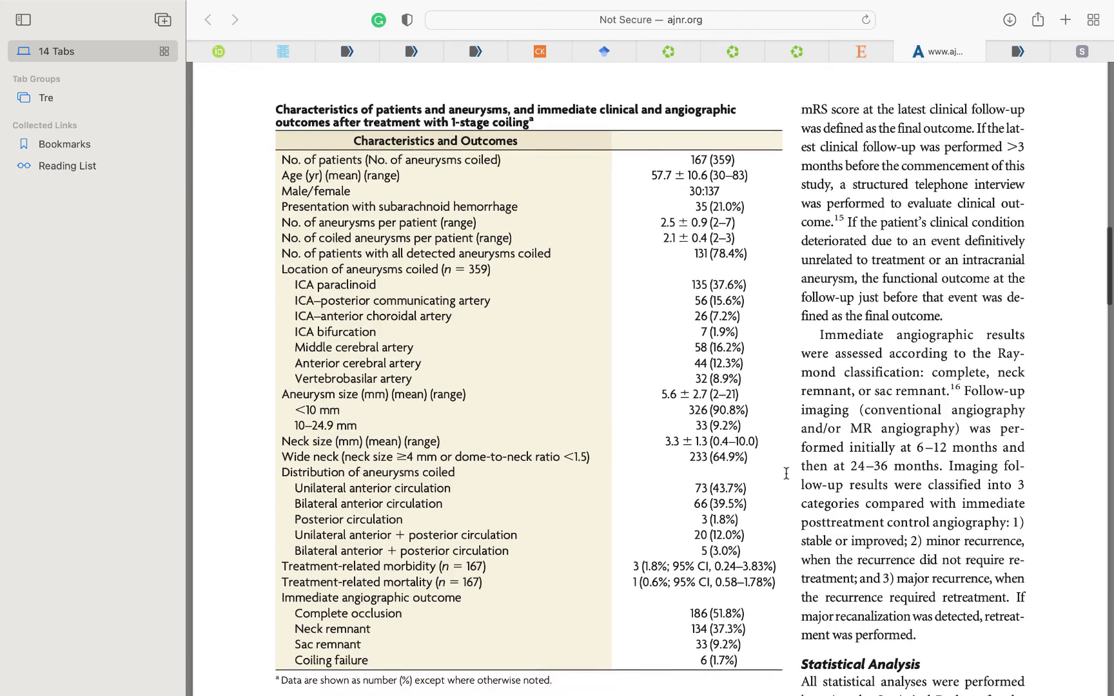
scroll(785, 474, "down", 14)
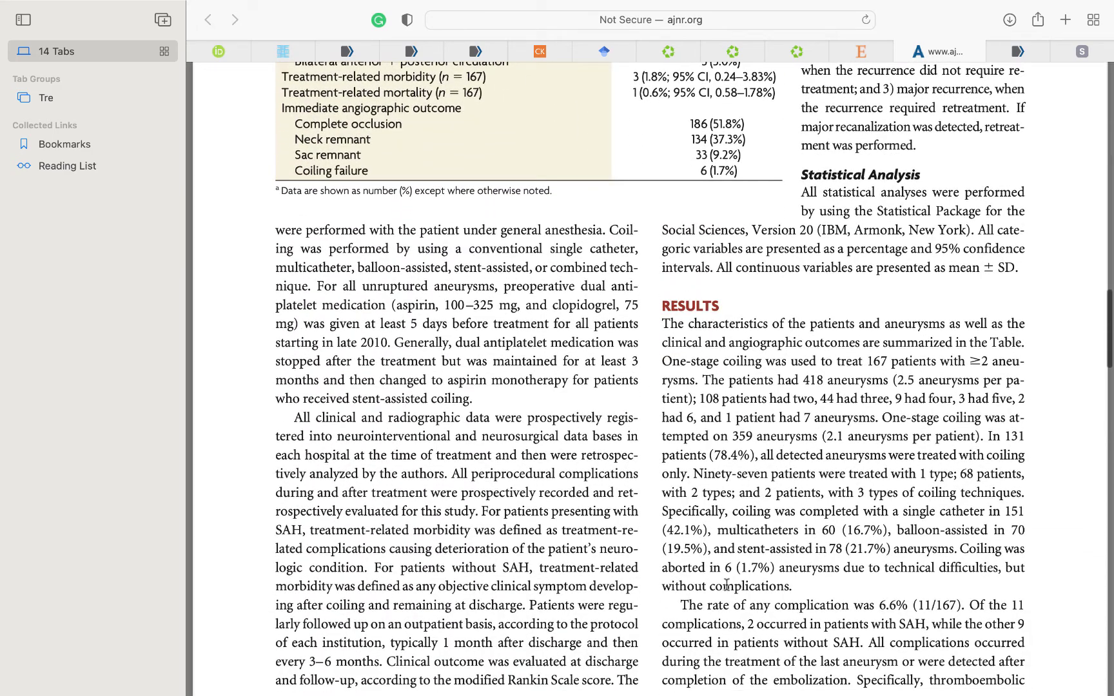
mouse_move(701, 657)
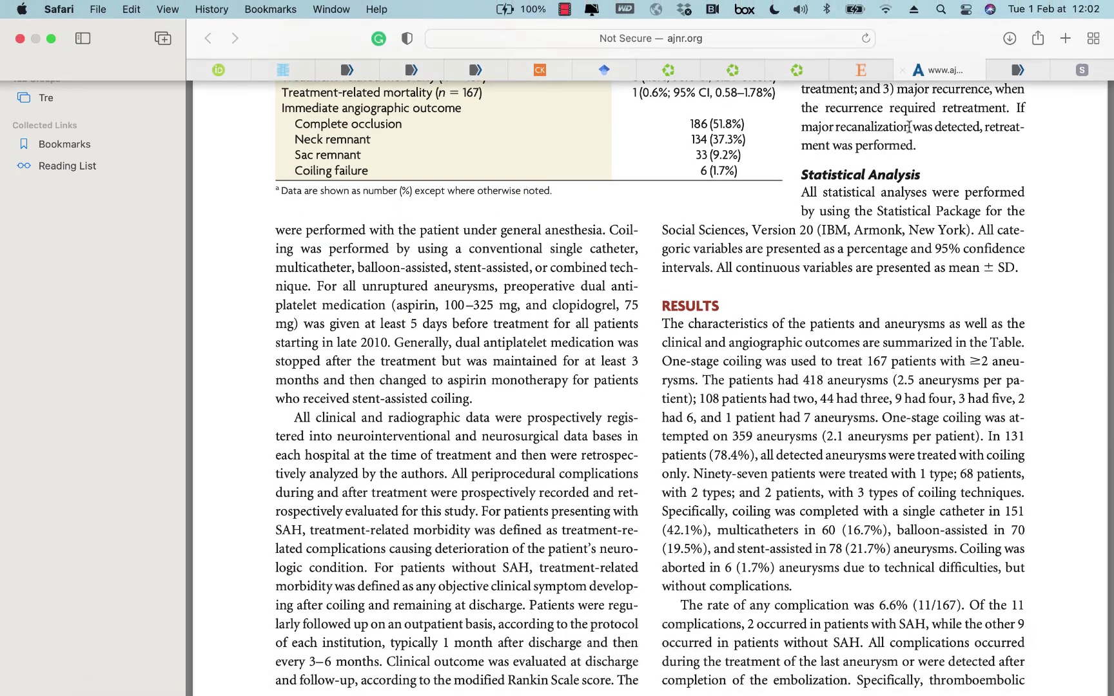
left_click(902, 70)
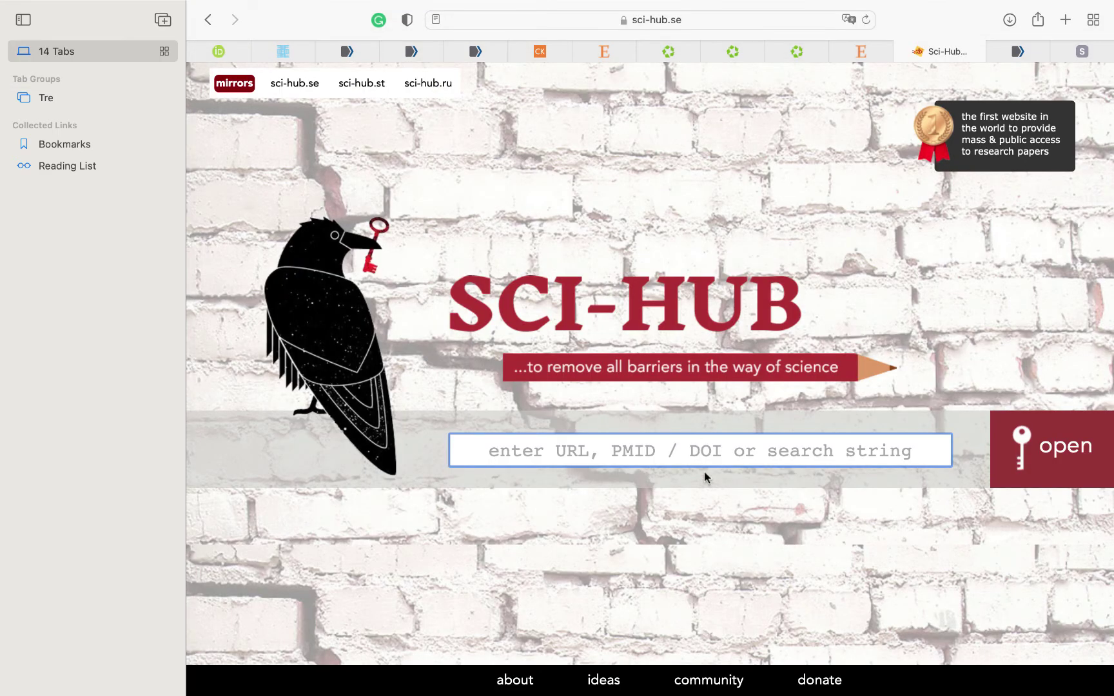
type("https://doi.org/10.1016/j.surneu.2003.08.016")
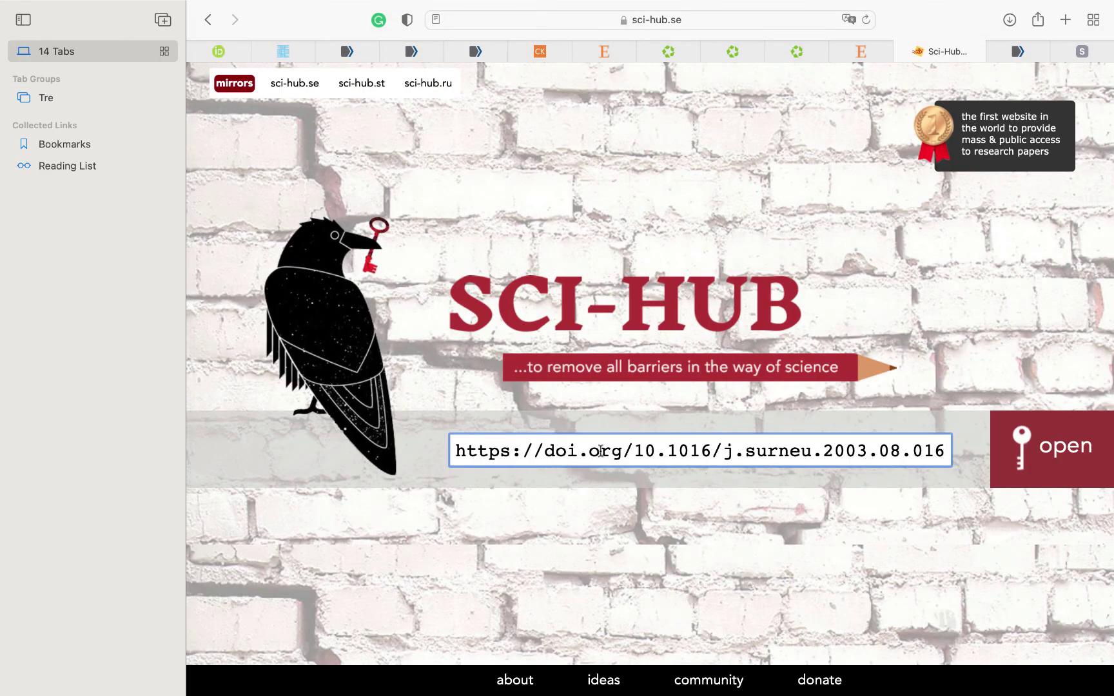
left_click(599, 53)
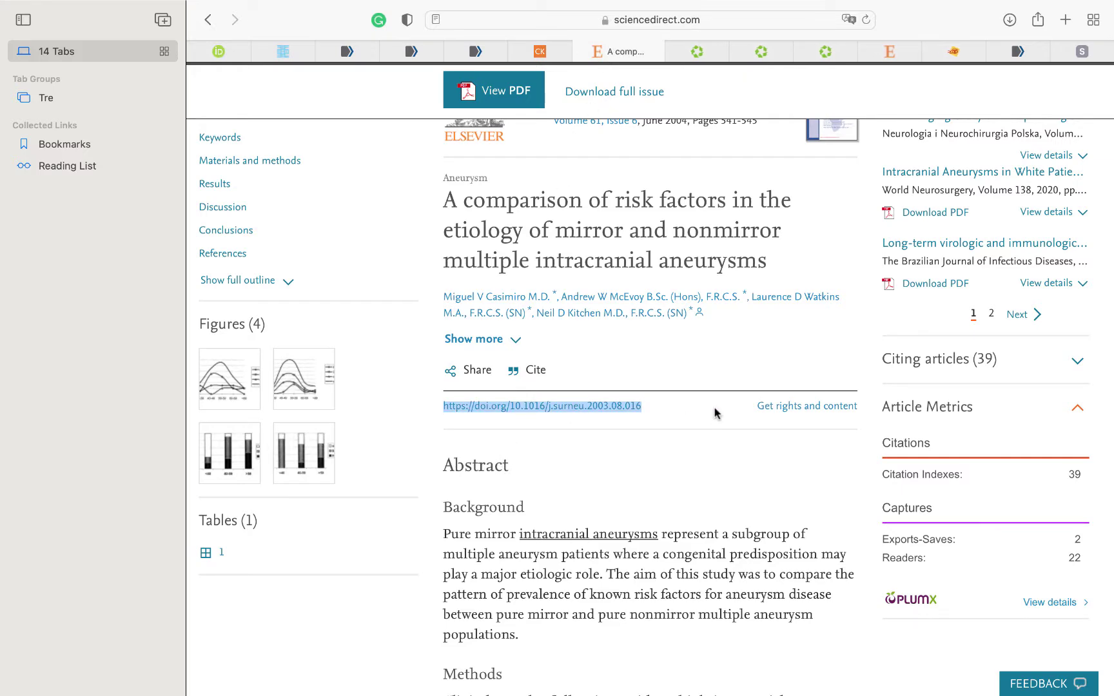
left_click(959, 52)
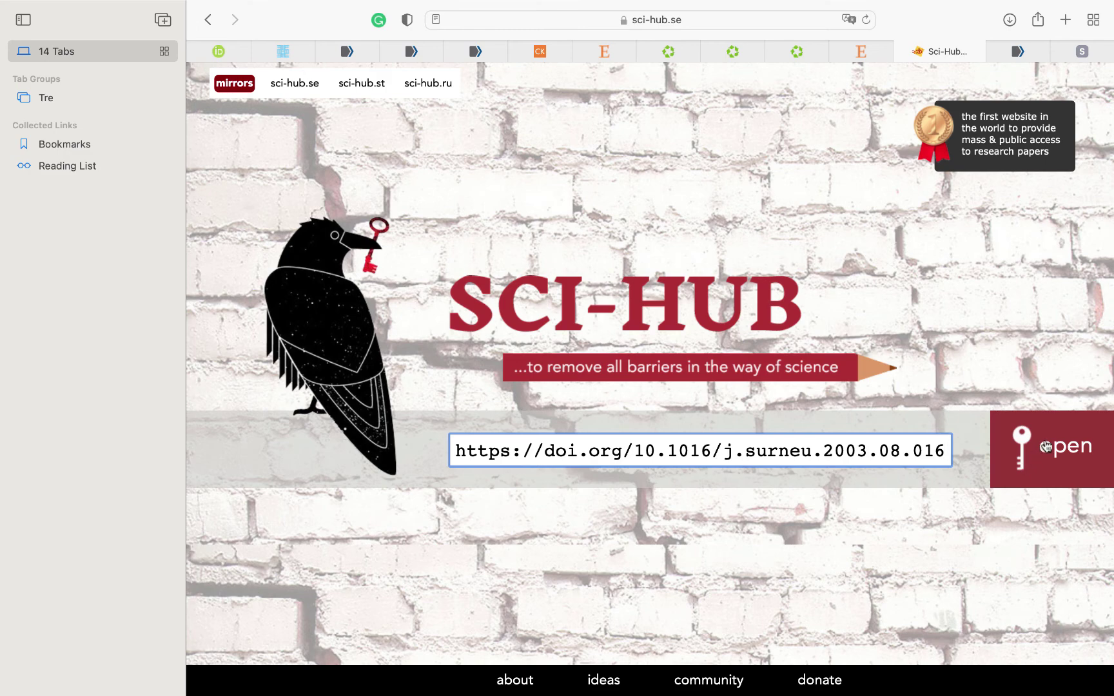
left_click(1045, 446)
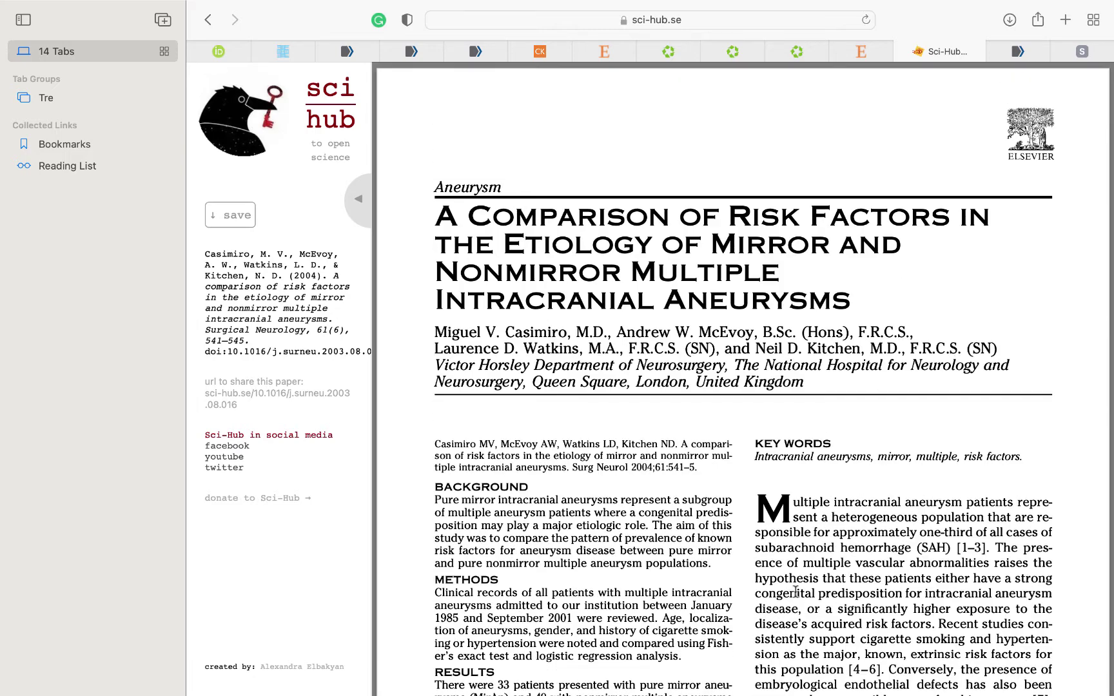
mouse_move(771, 657)
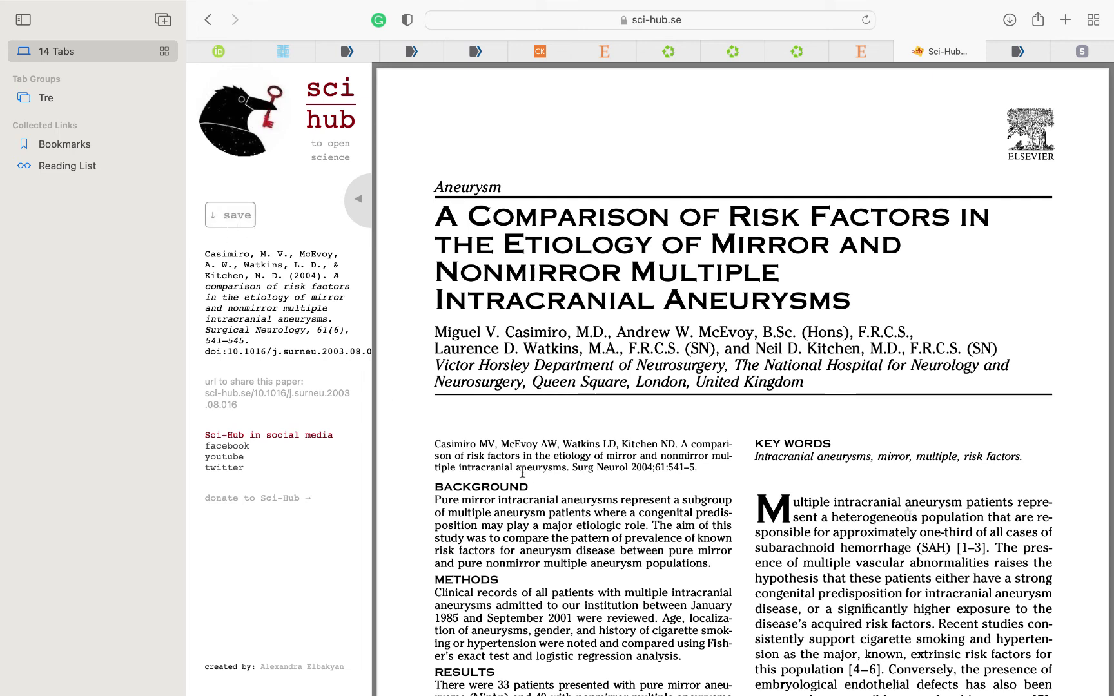
left_click(220, 221)
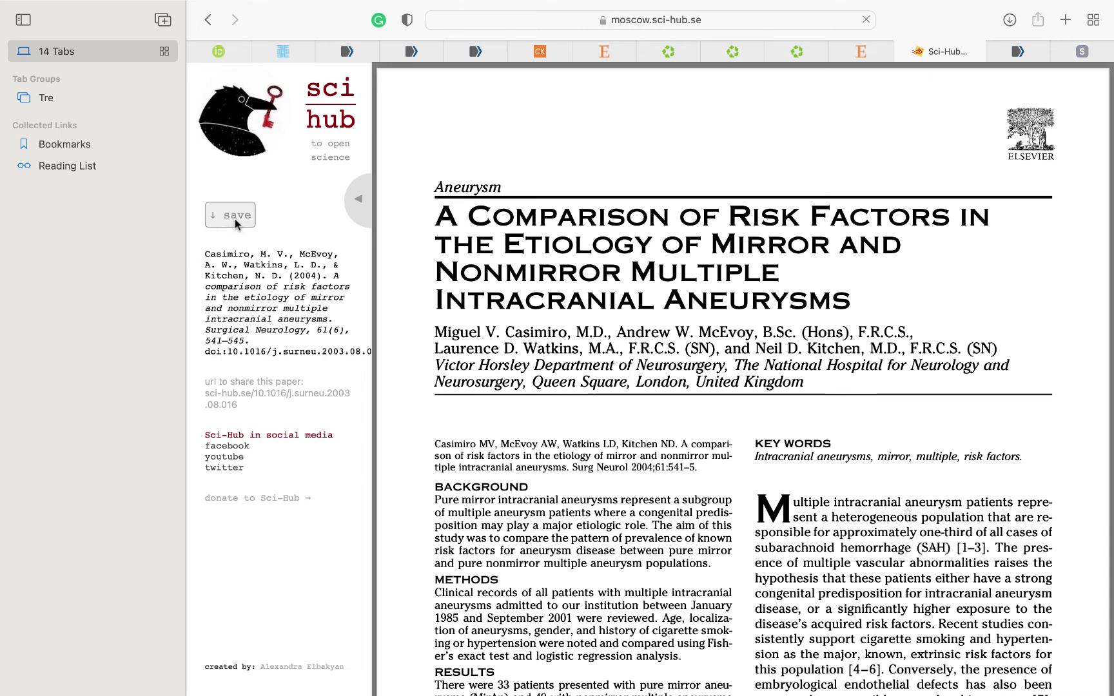